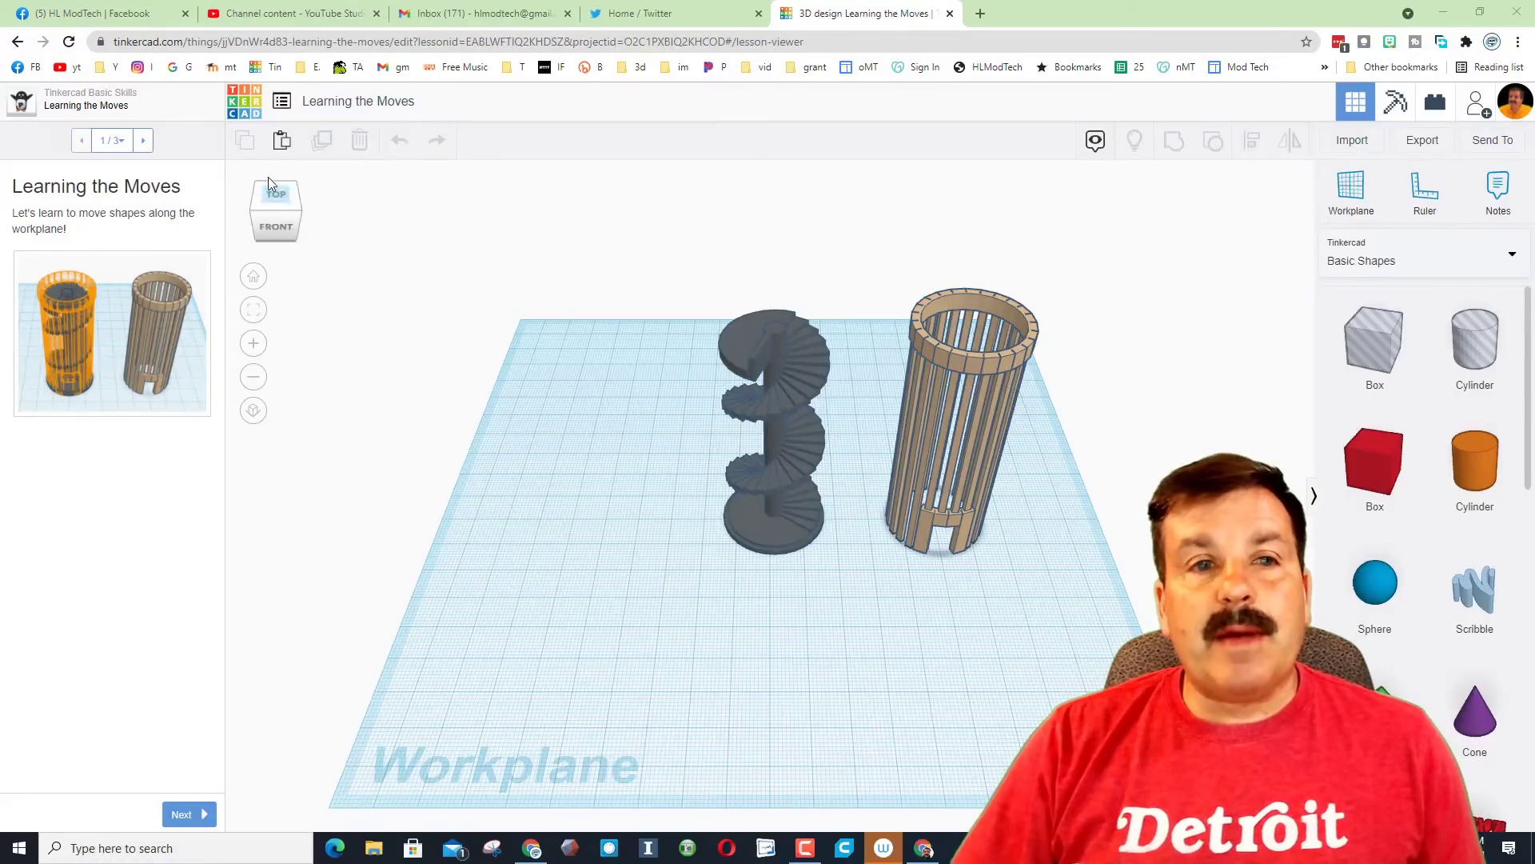
# Create a new blank design from the dashboard and rename it 'nameplate mdh'
pyautogui.click(247, 106)
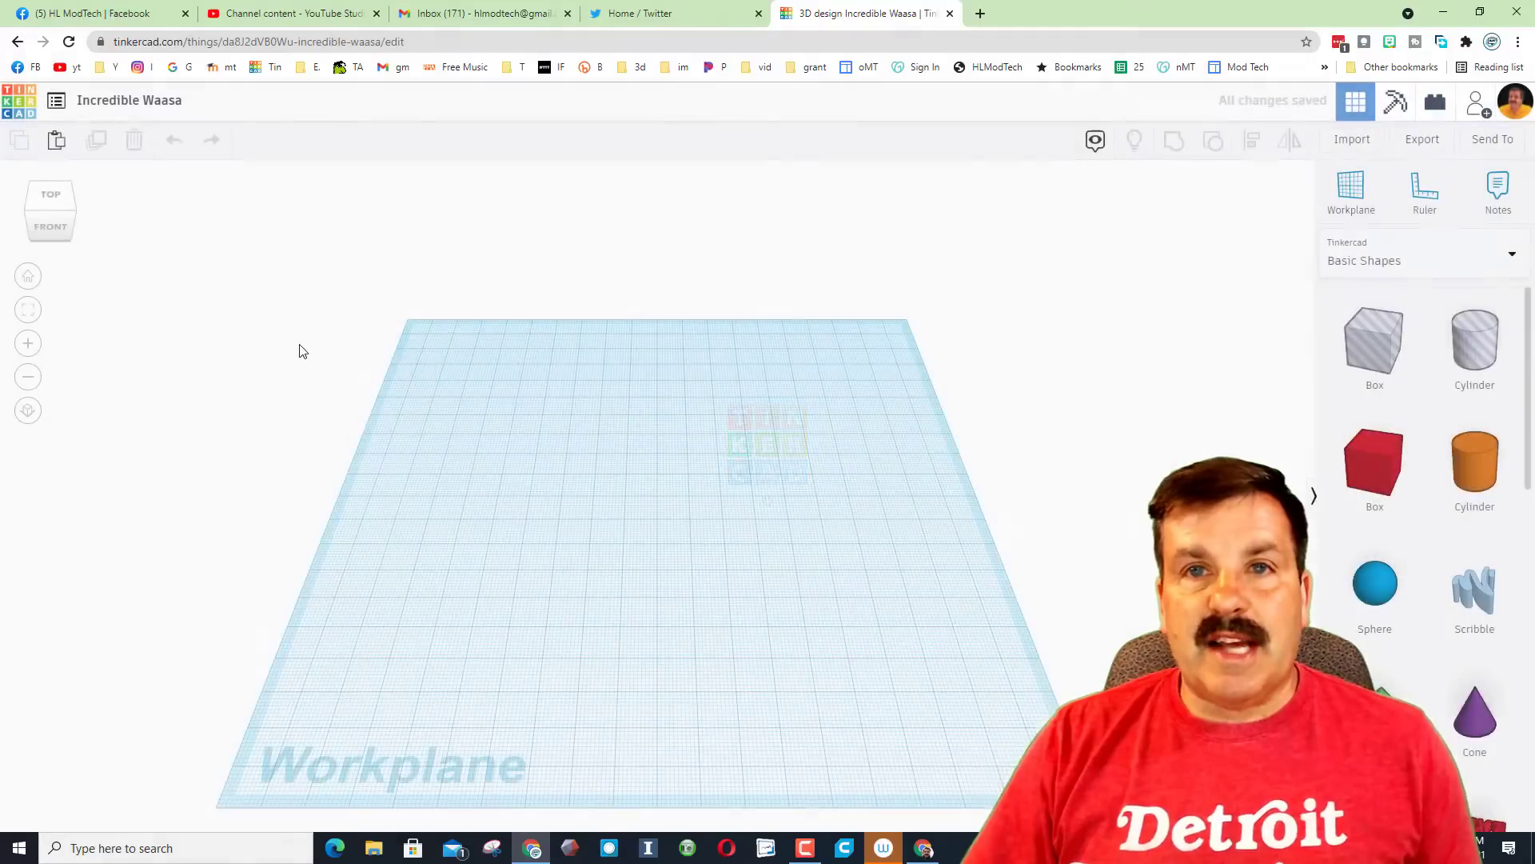
pyautogui.click(645, 548)
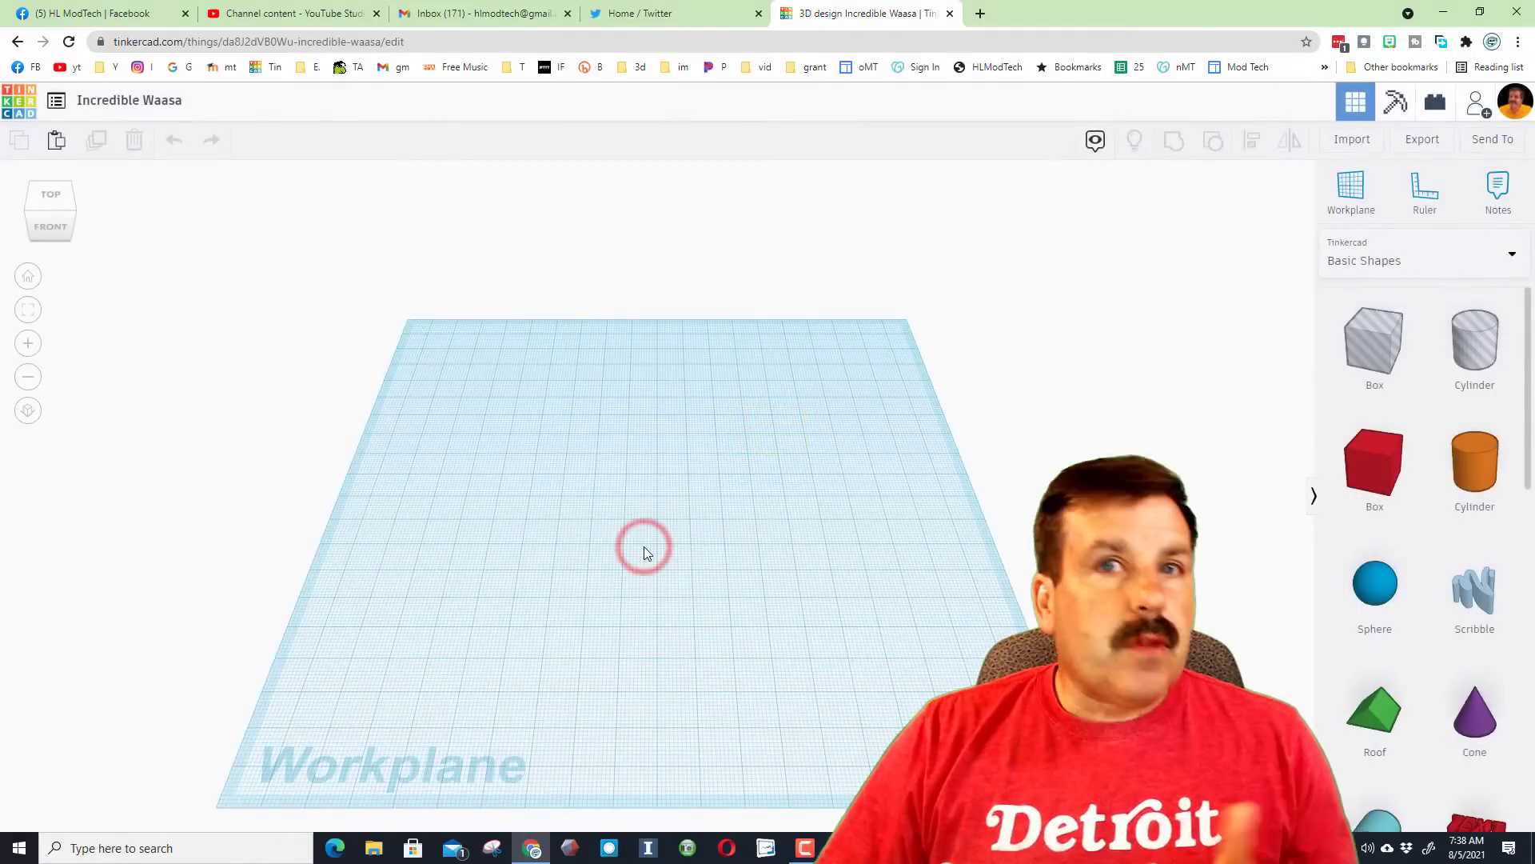
pyautogui.click(151, 103)
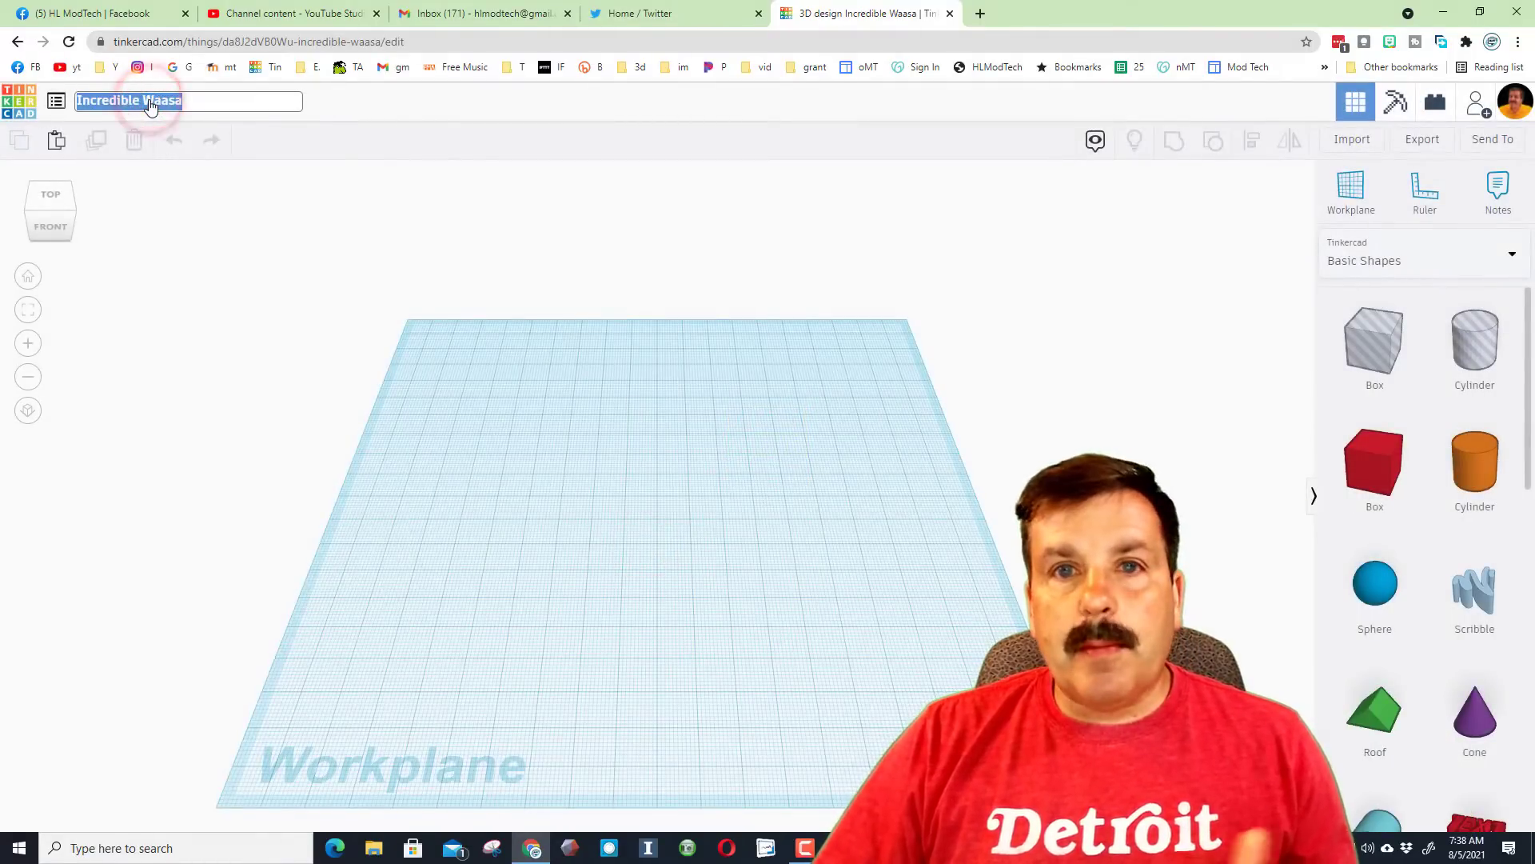
pyautogui.write('nameplate mdh')
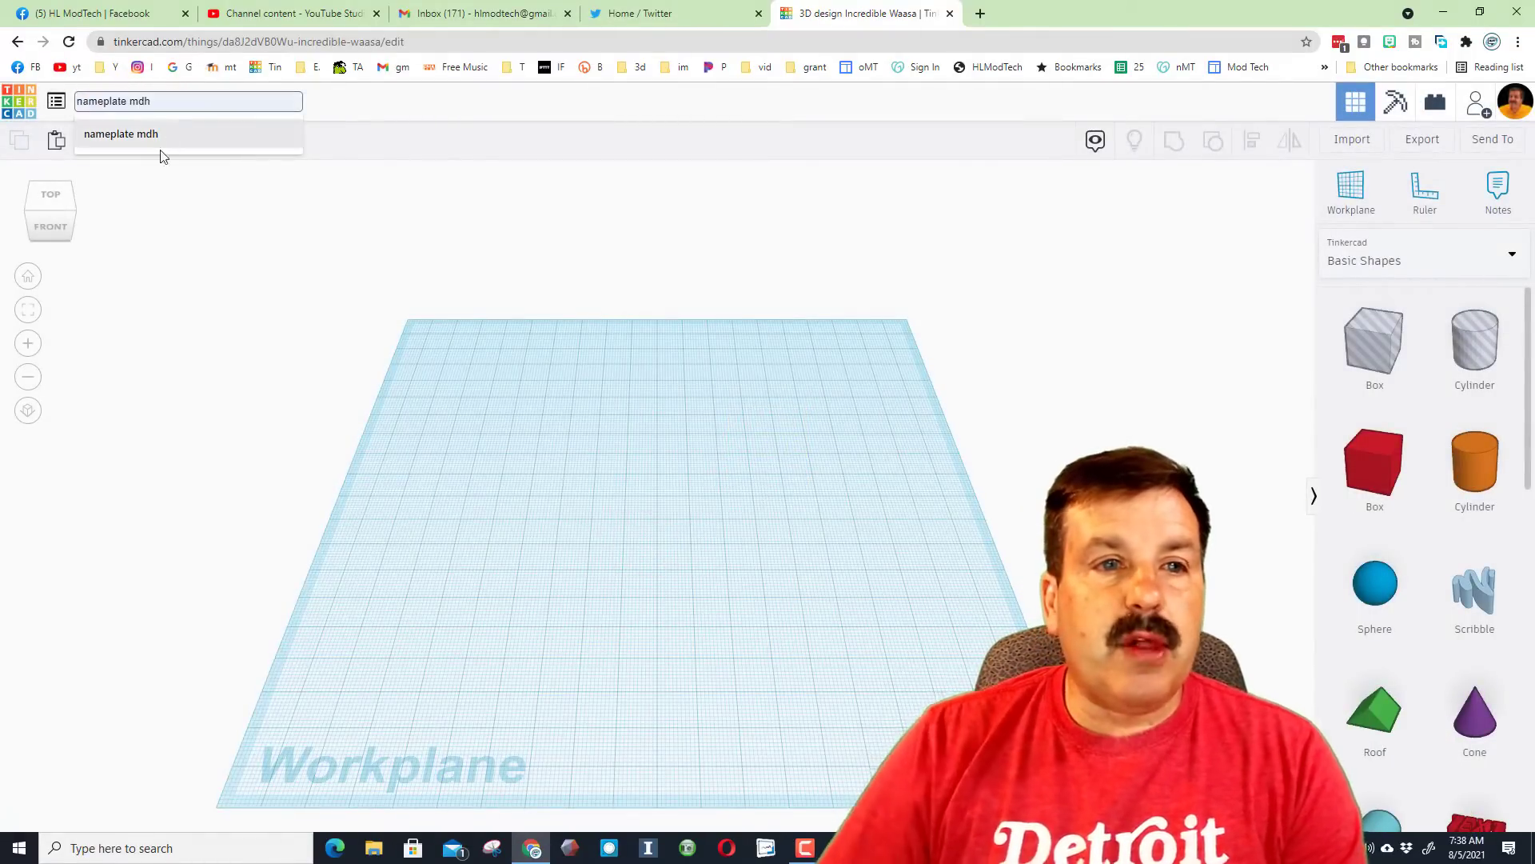
pyautogui.click(163, 129)
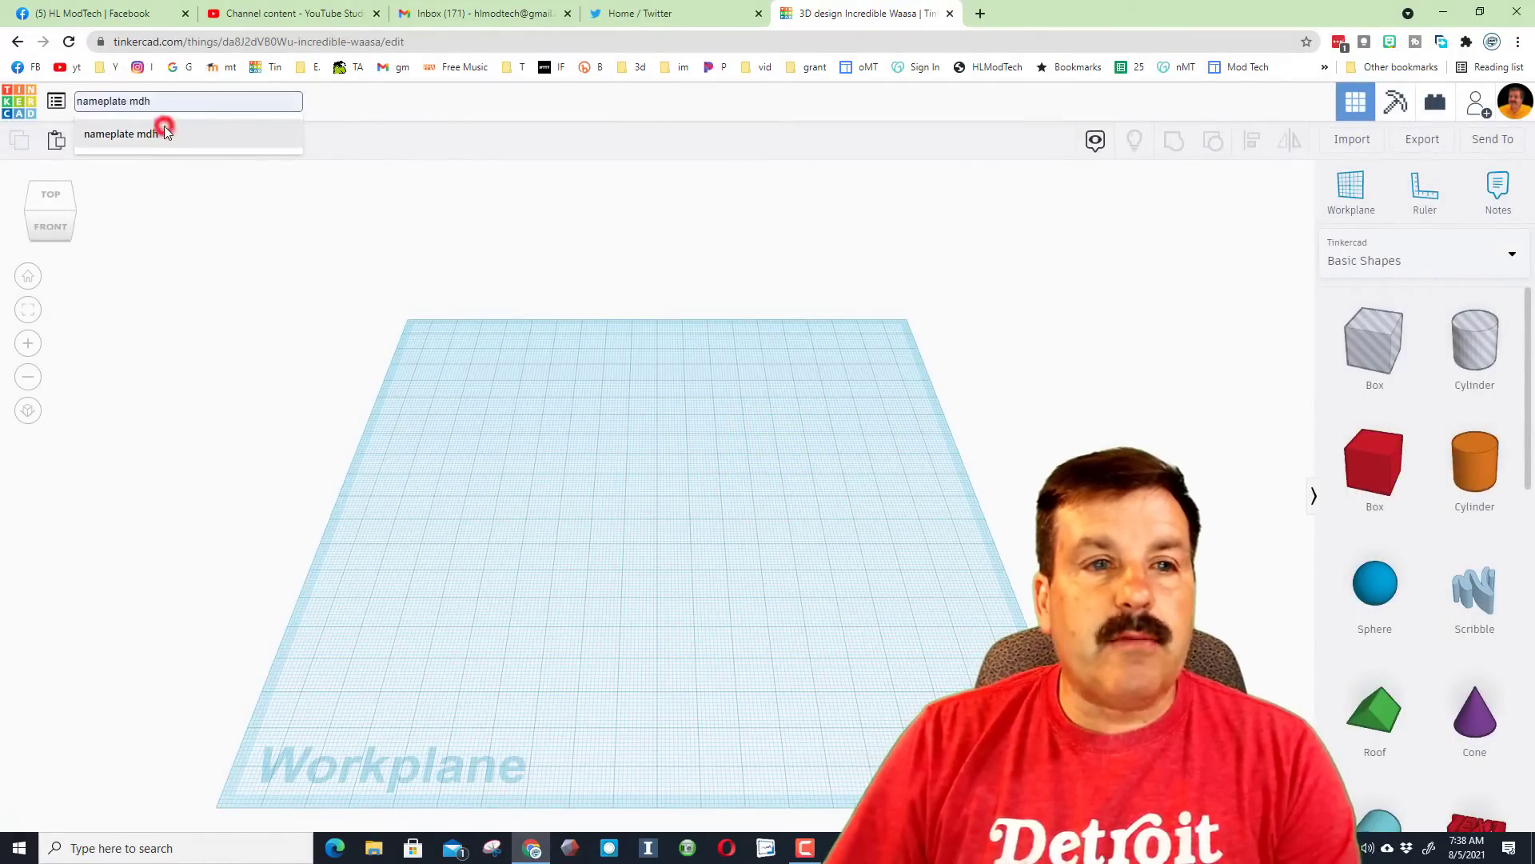
pyautogui.click(680, 511)
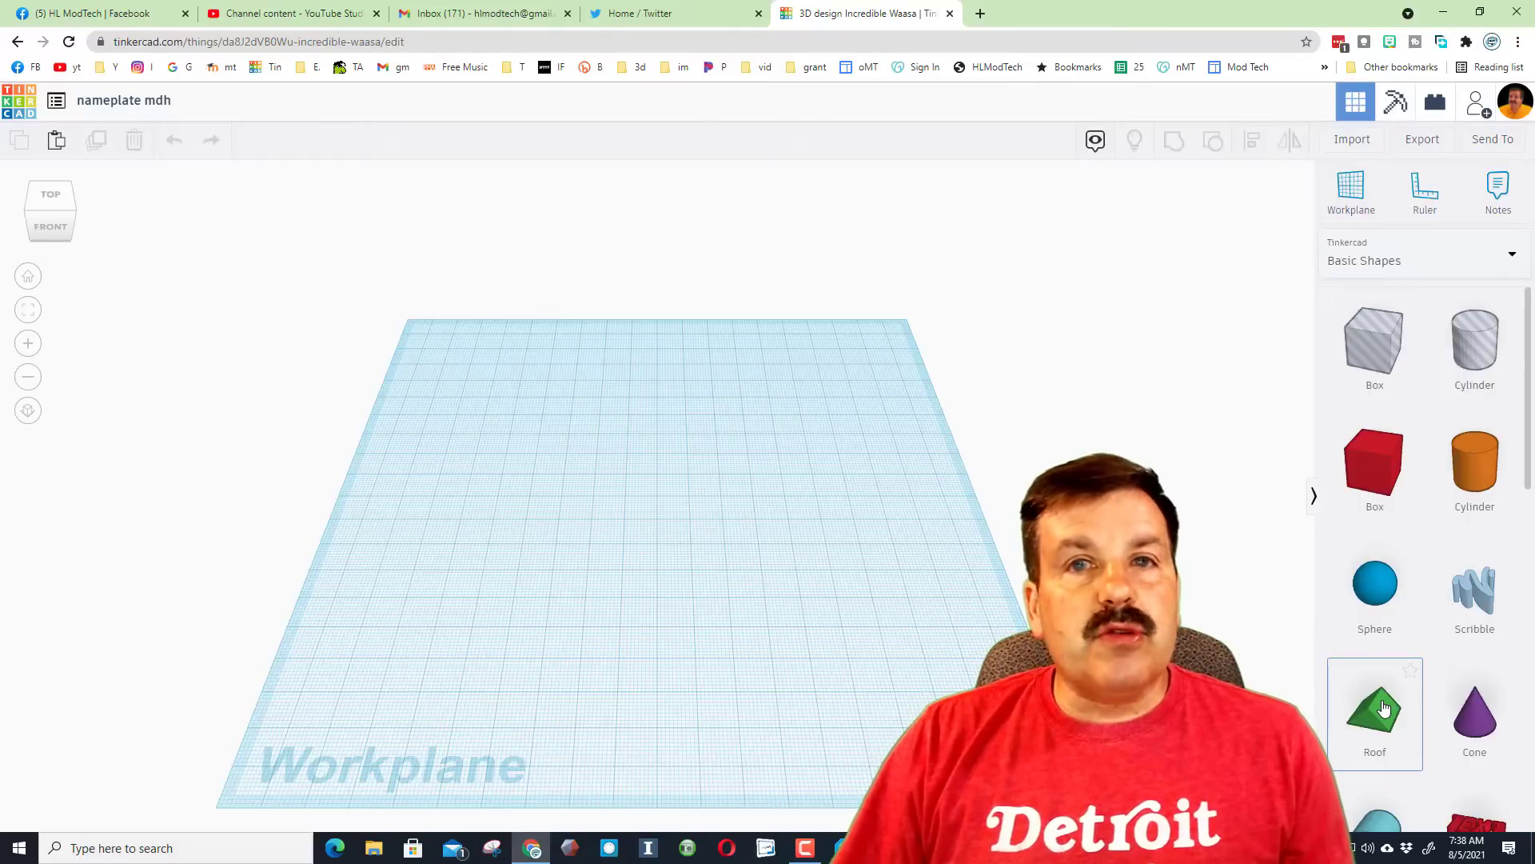
# Place a Roof shape at the workplane's lower left and resize it to 70 long by 20 wide
pyautogui.moveTo(1384, 707); pyautogui.dragTo(486, 462)
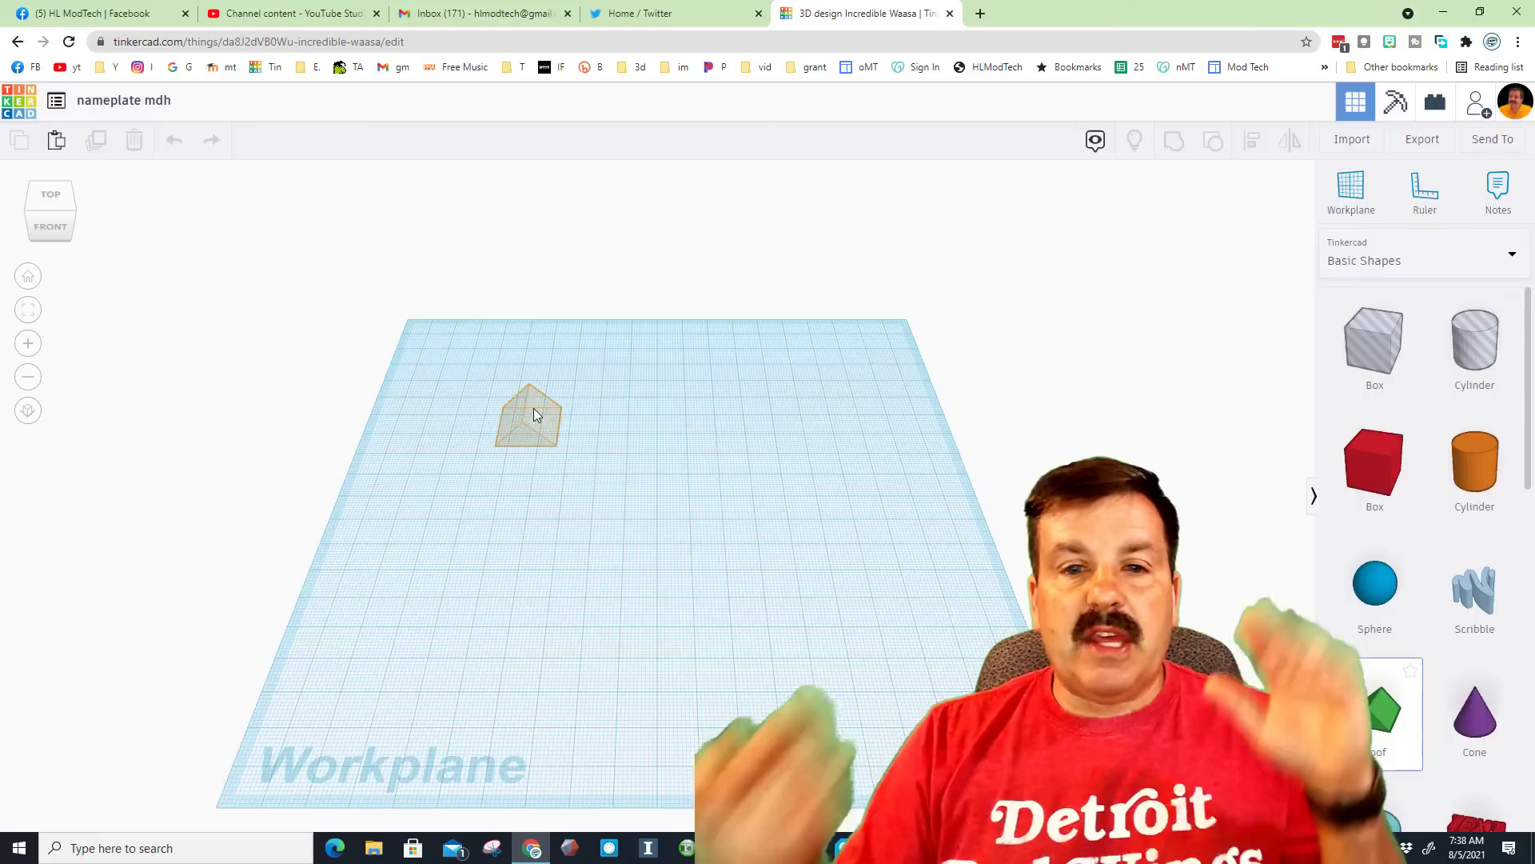
pyautogui.moveTo(535, 409); pyautogui.dragTo(450, 569)
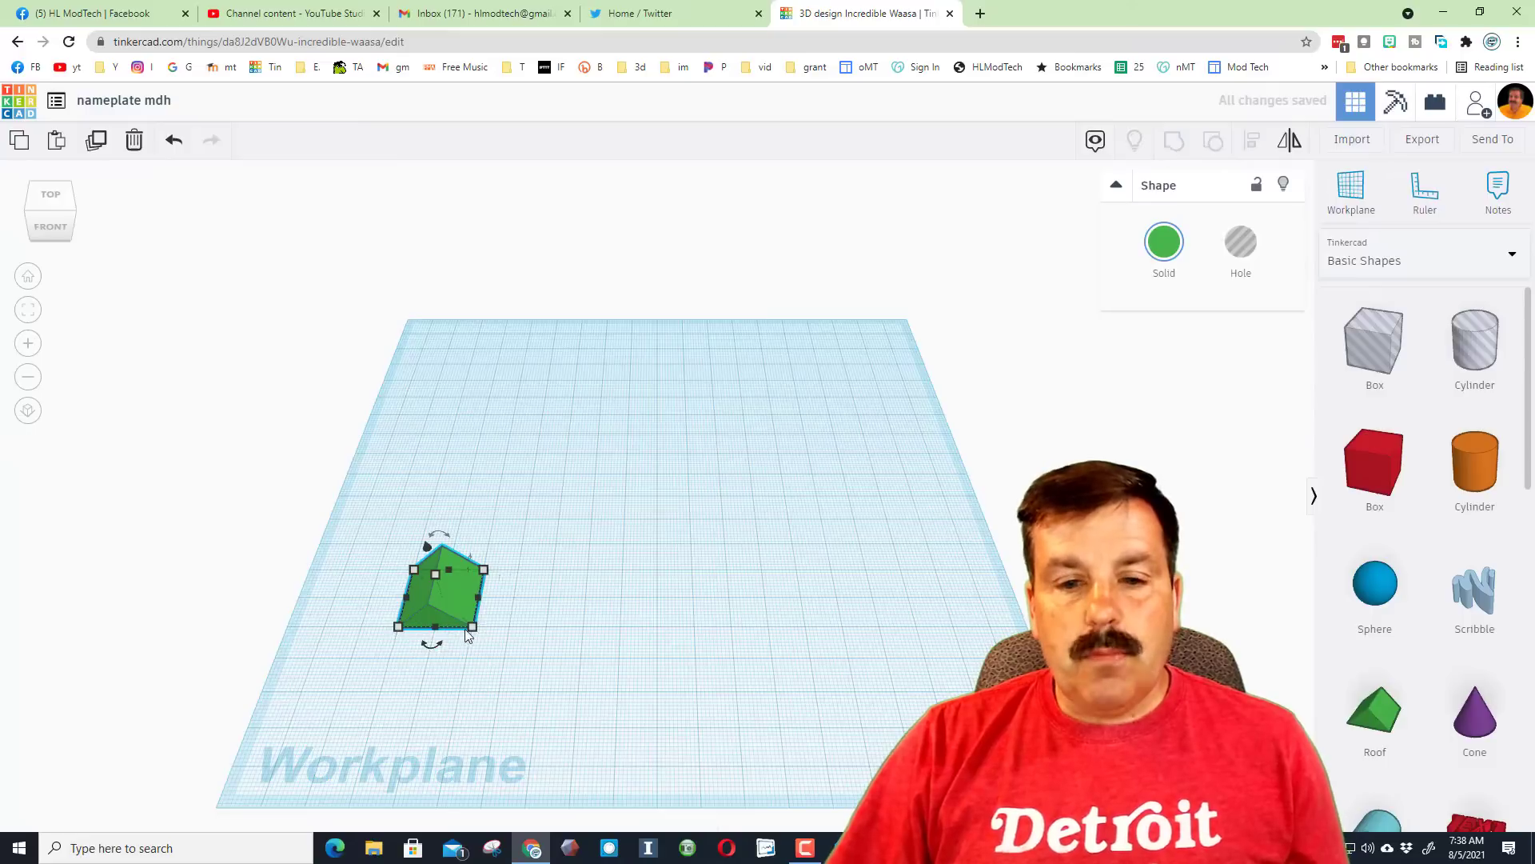
pyautogui.moveTo(472, 626); pyautogui.dragTo(761, 307)
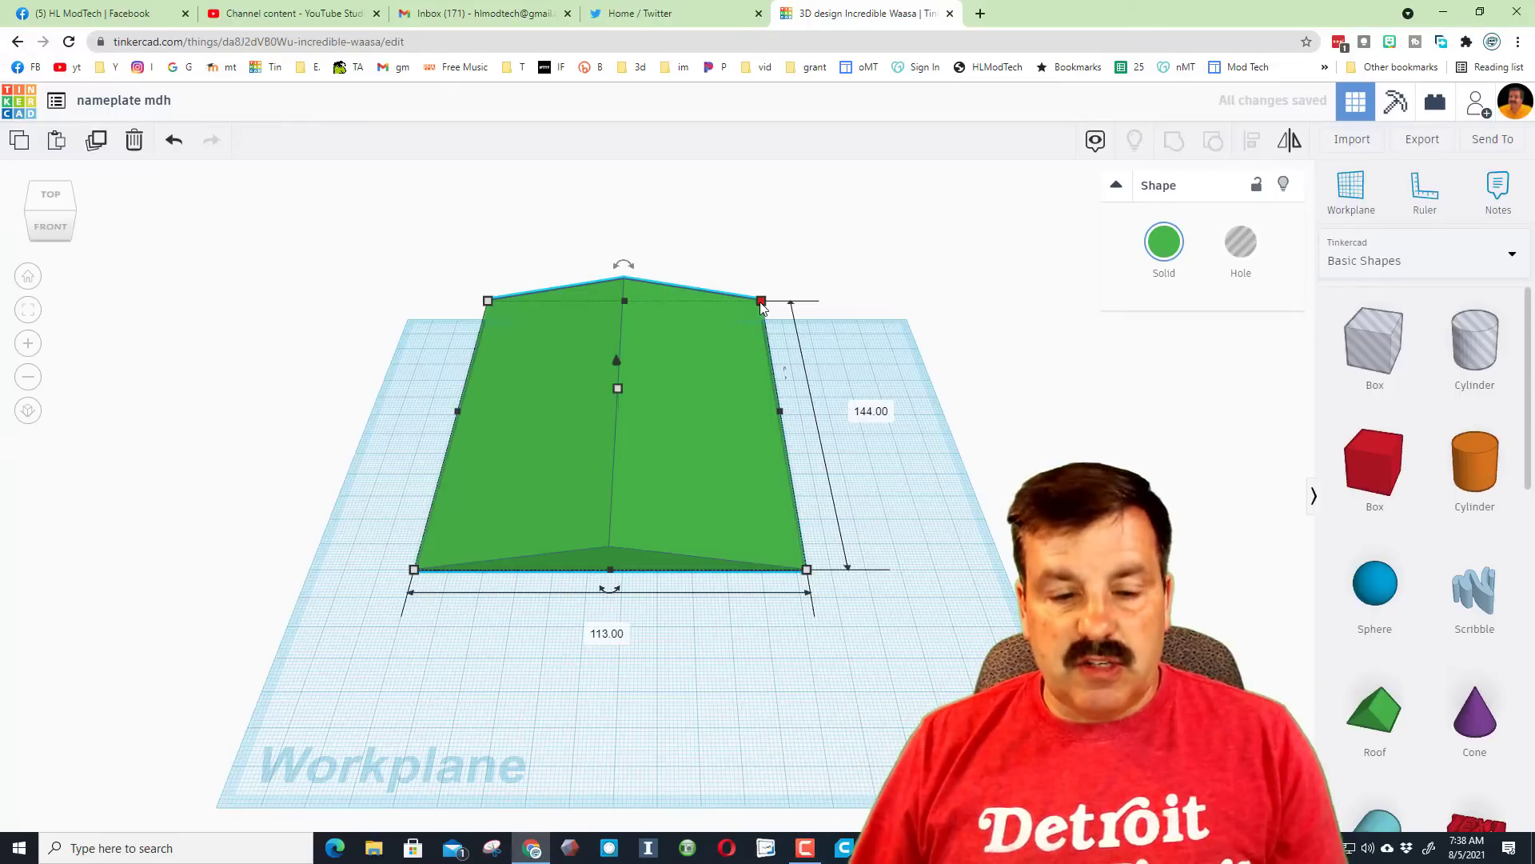
pyautogui.click(173, 142)
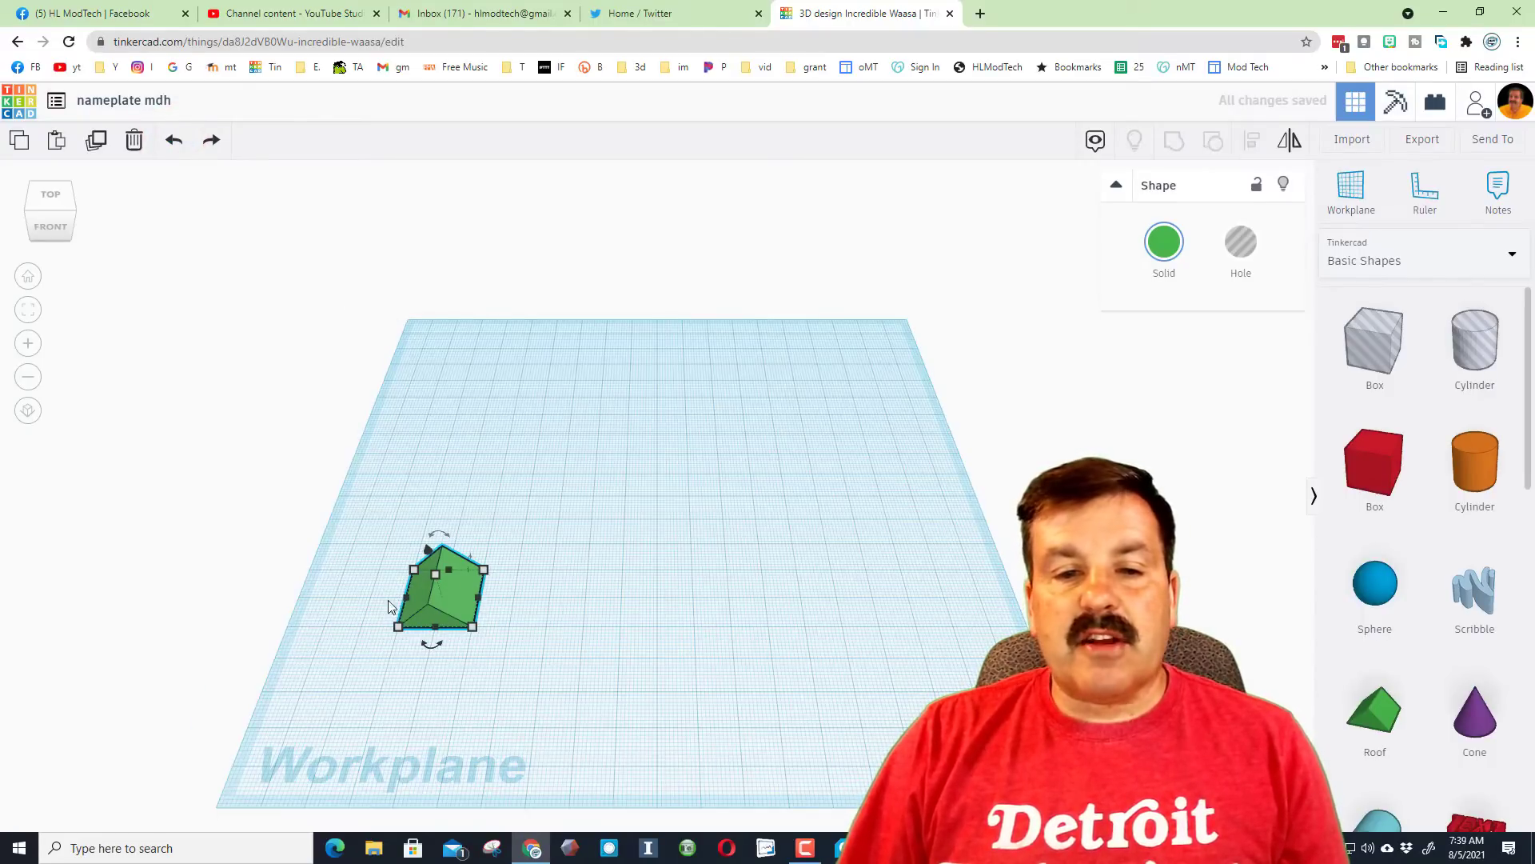
pyautogui.moveTo(449, 569); pyautogui.dragTo(472, 301)
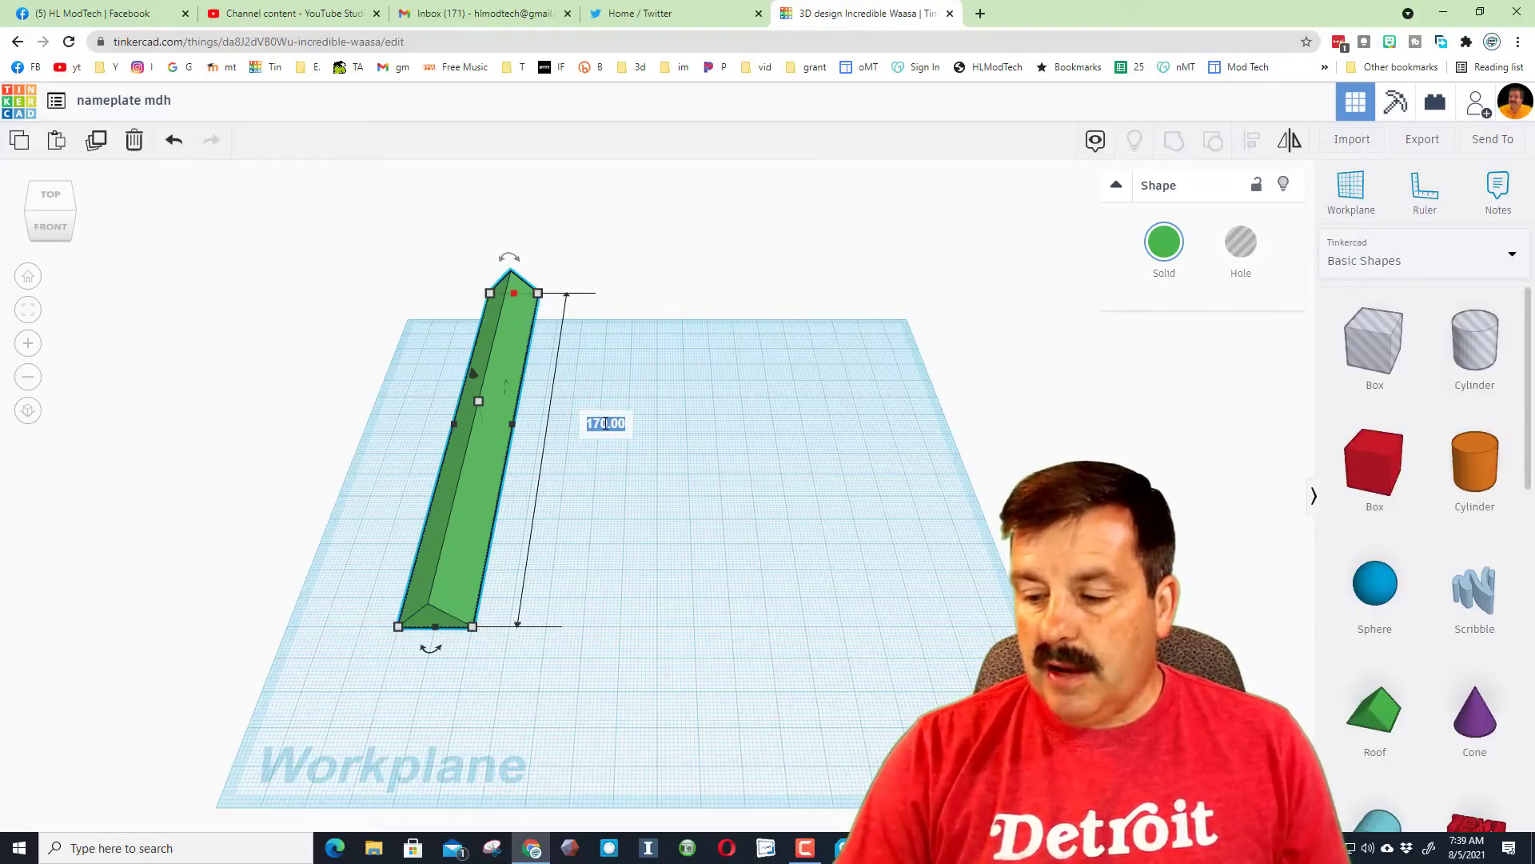
pyautogui.press('Return')
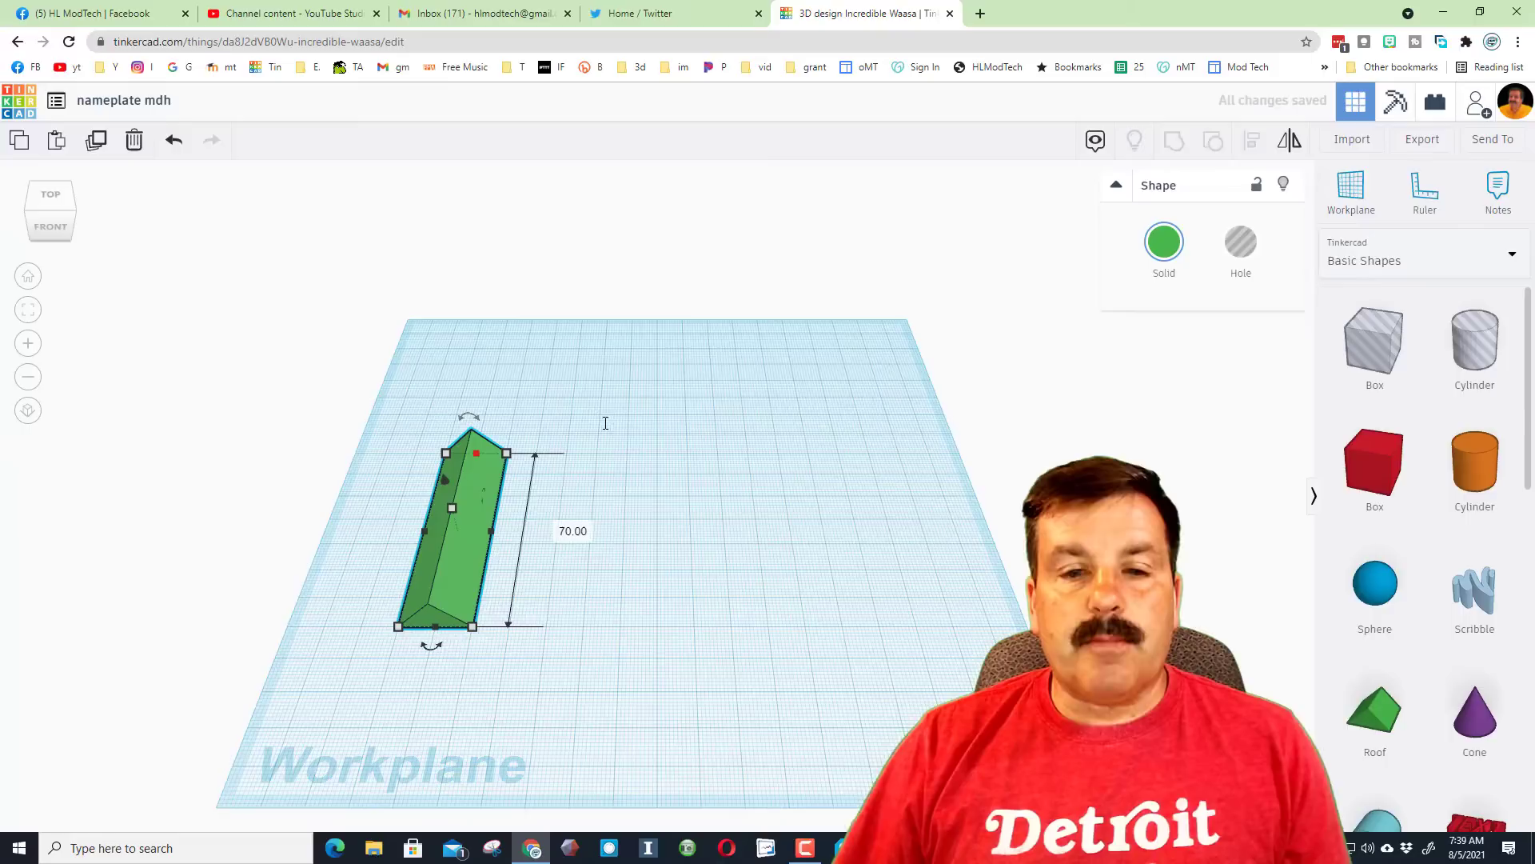
pyautogui.click(722, 541)
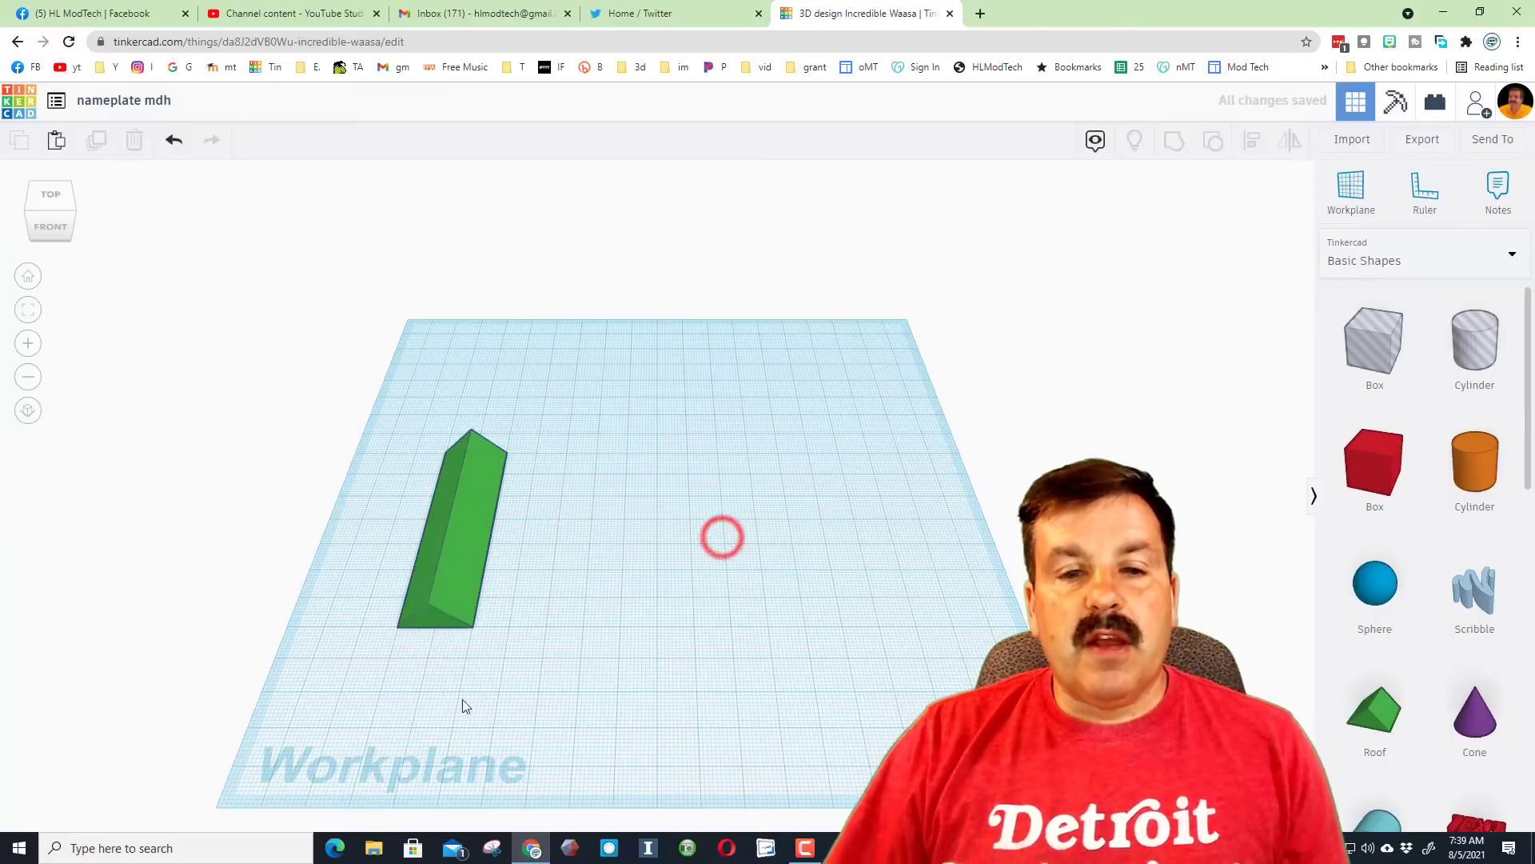
pyautogui.click(463, 589)
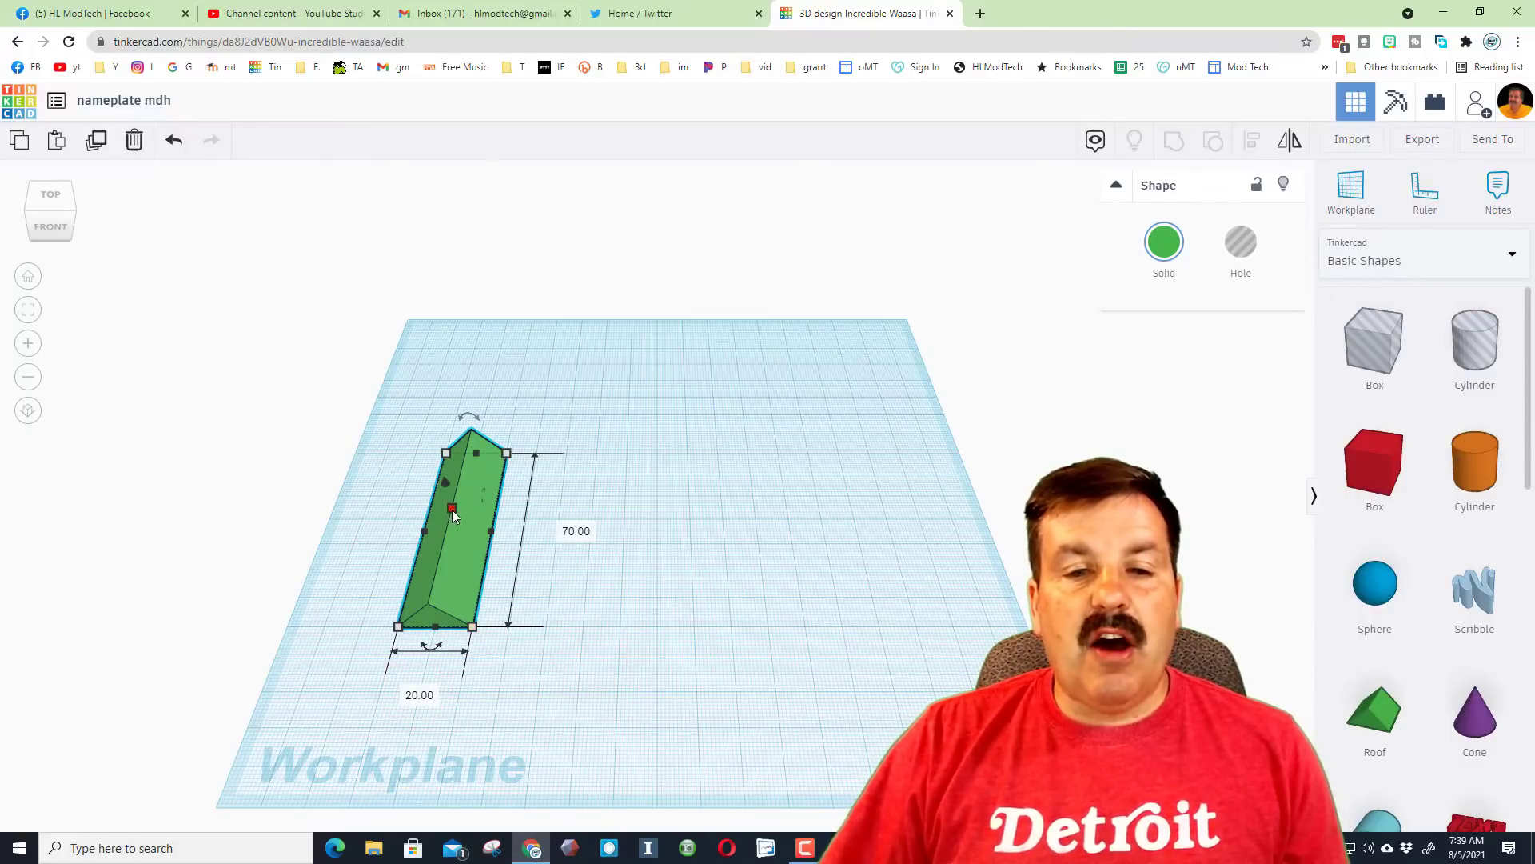
pyautogui.click(638, 519)
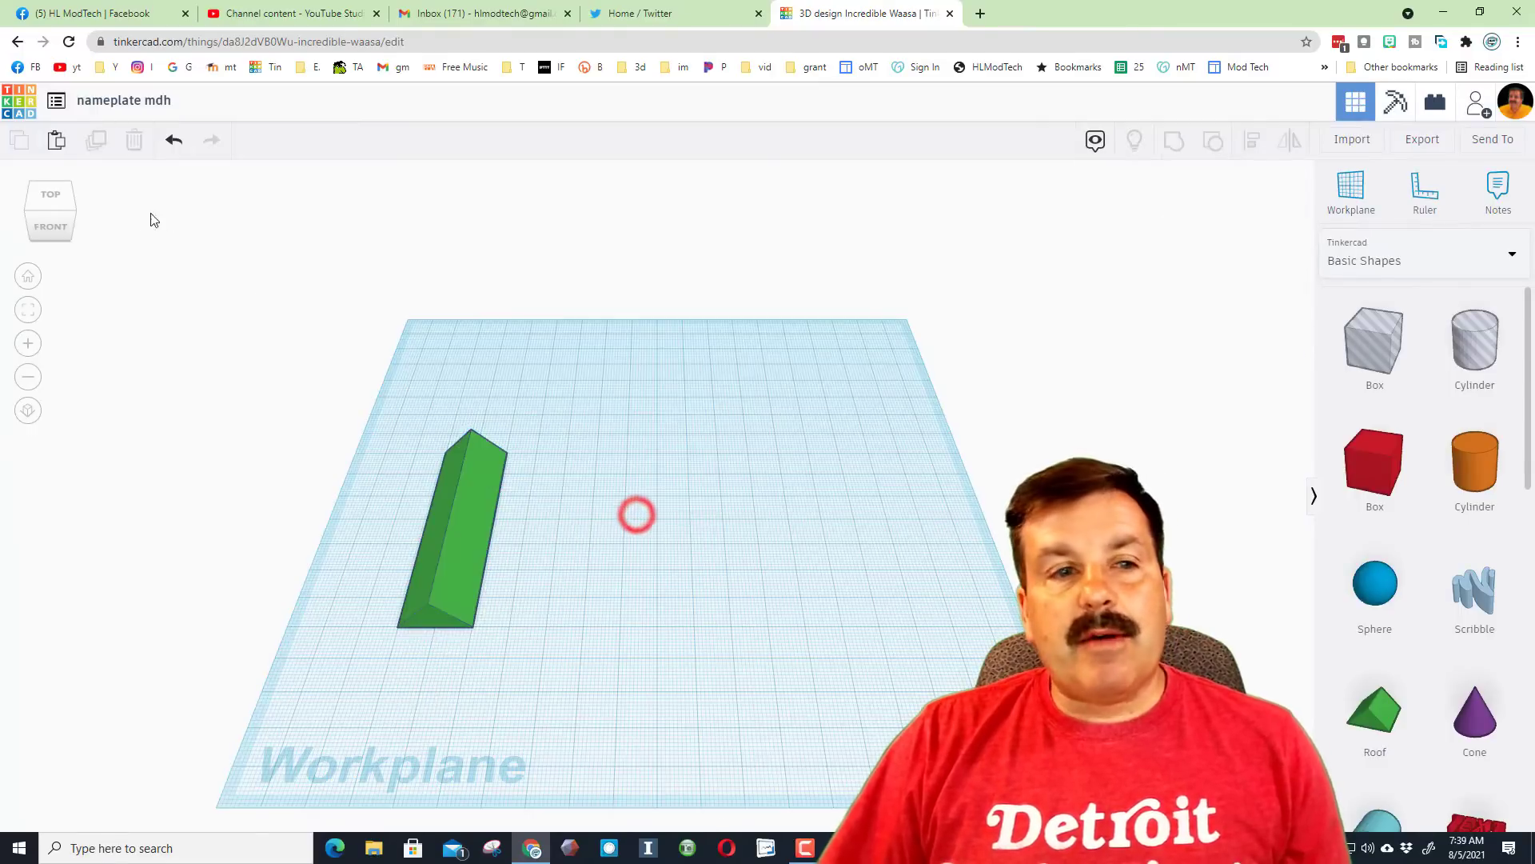
# In an angled view, set the roof's height to 25
pyautogui.click(74, 207)
pyautogui.click(467, 443)
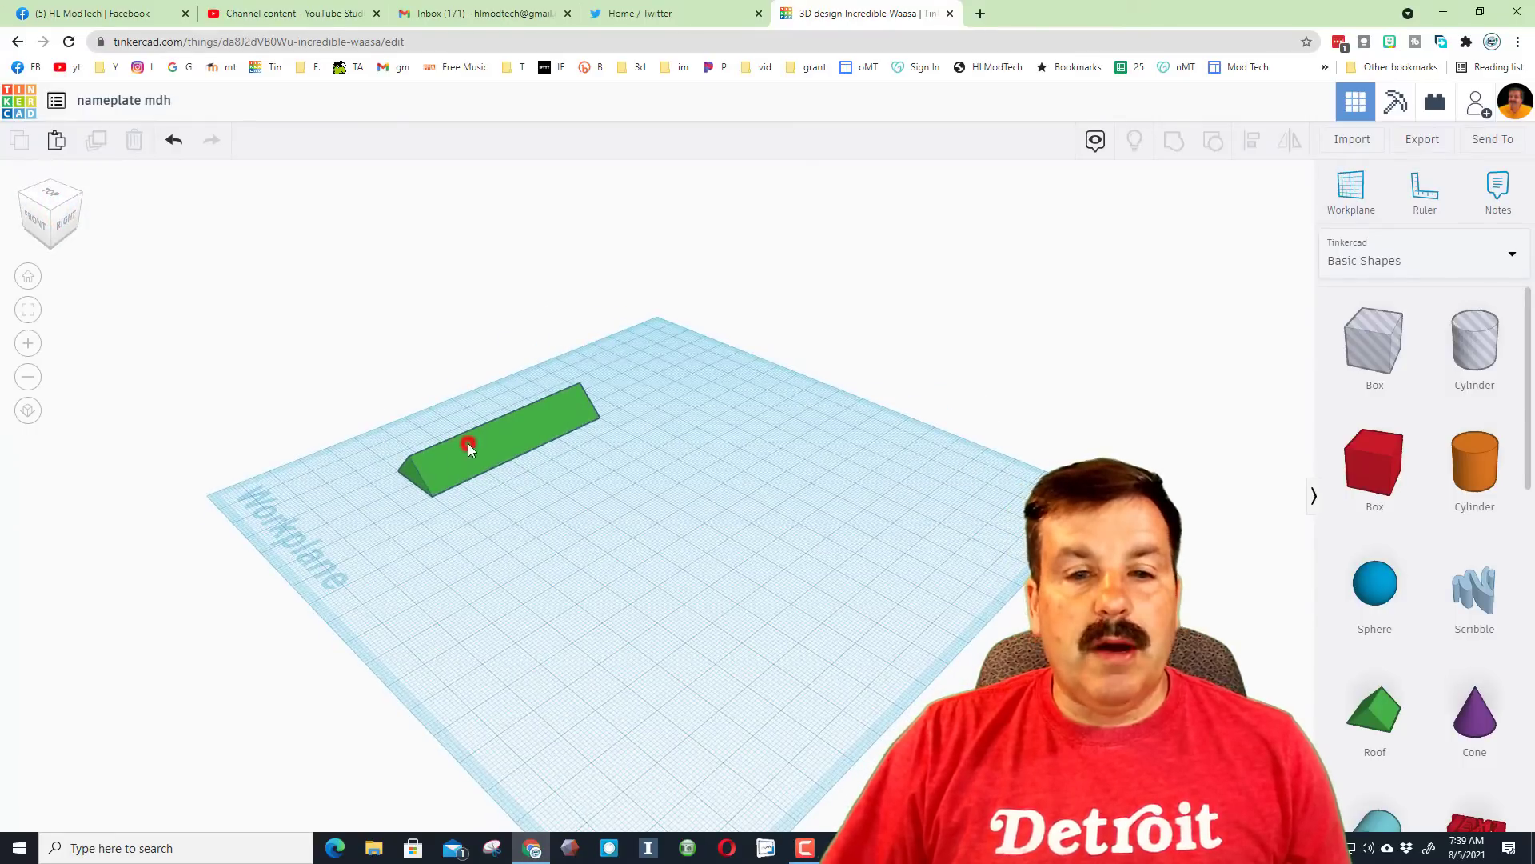
pyautogui.click(500, 418)
pyautogui.click(572, 432)
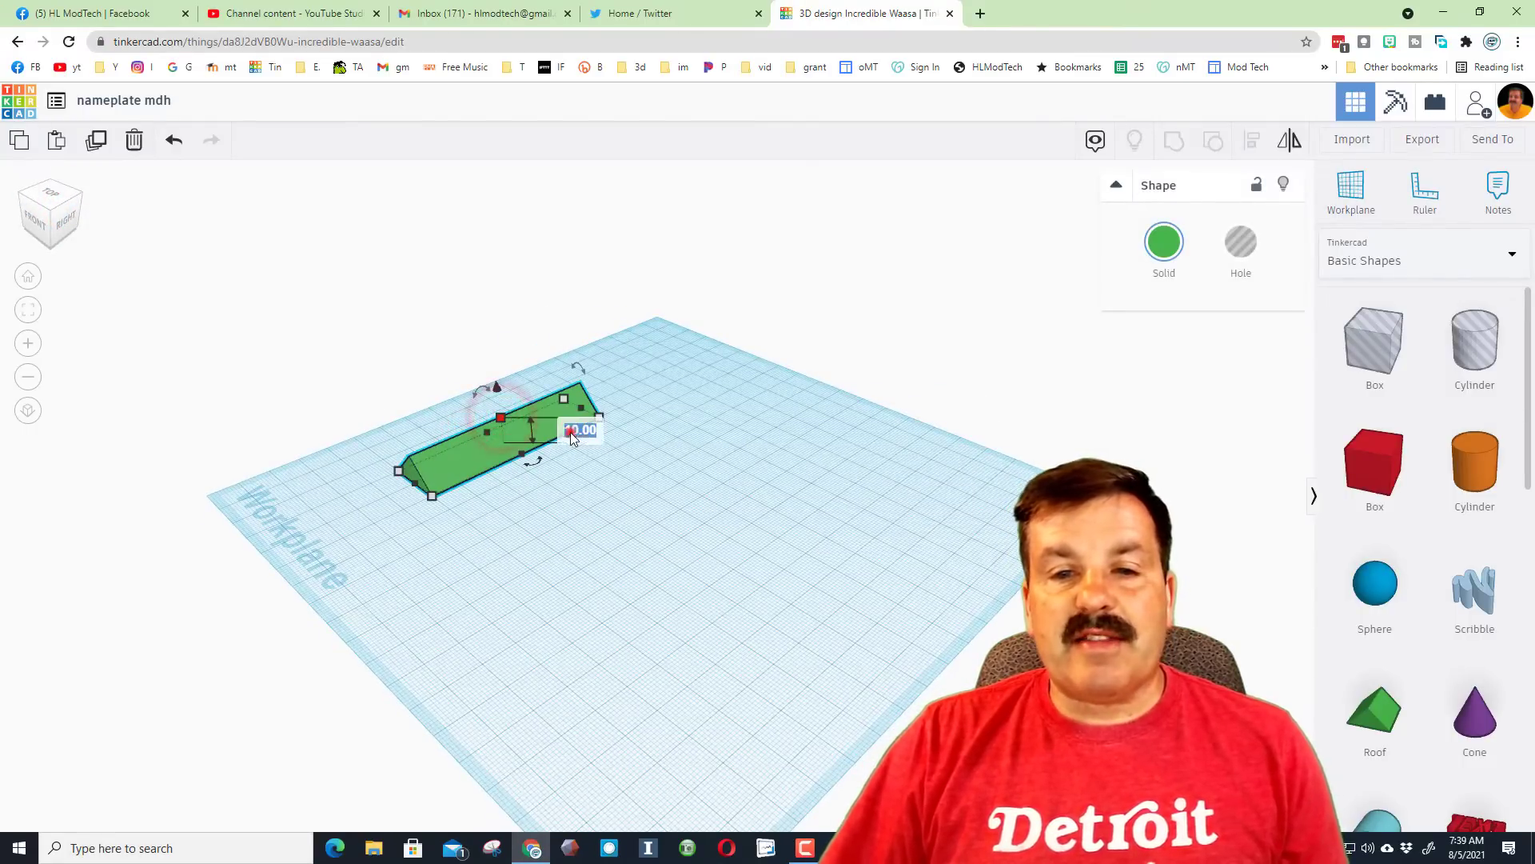
pyautogui.write('25')
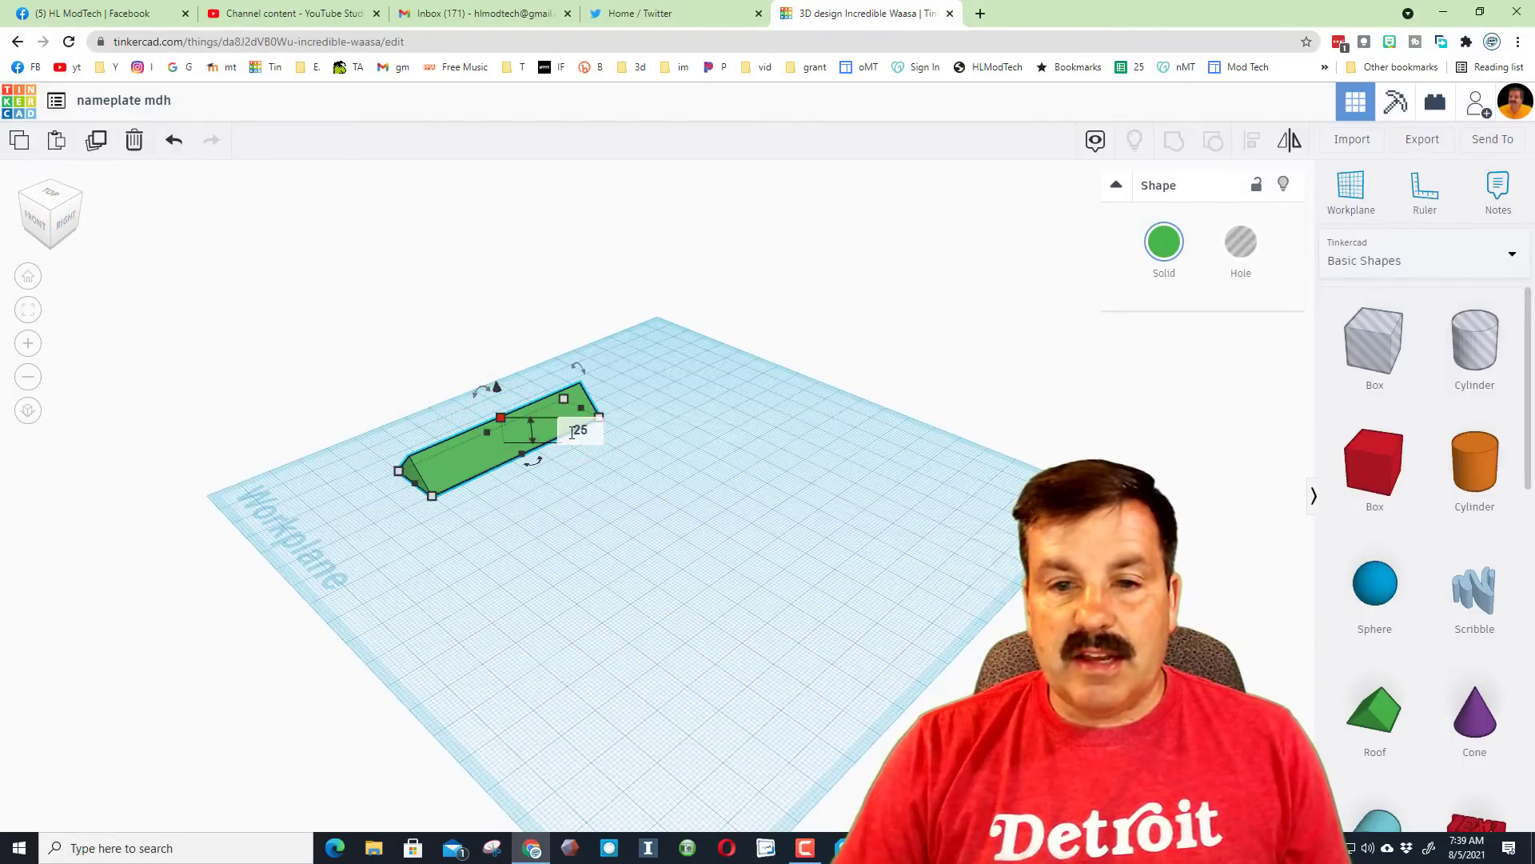
pyautogui.press('Return')
pyautogui.click(581, 594)
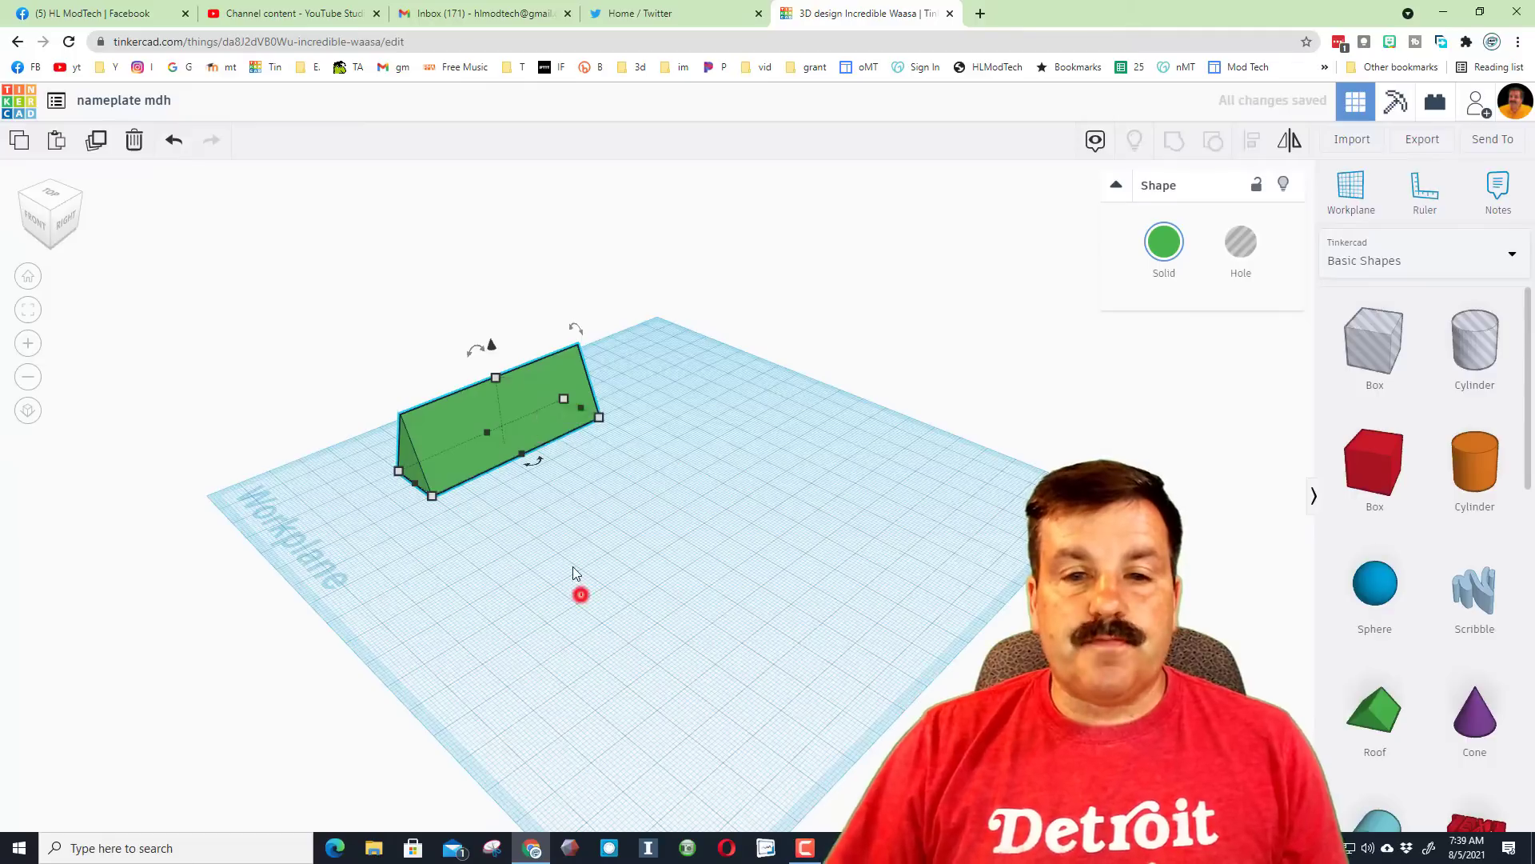
# Undo an accidental tall stretch so the roof's height returns to 25
pyautogui.click(492, 397)
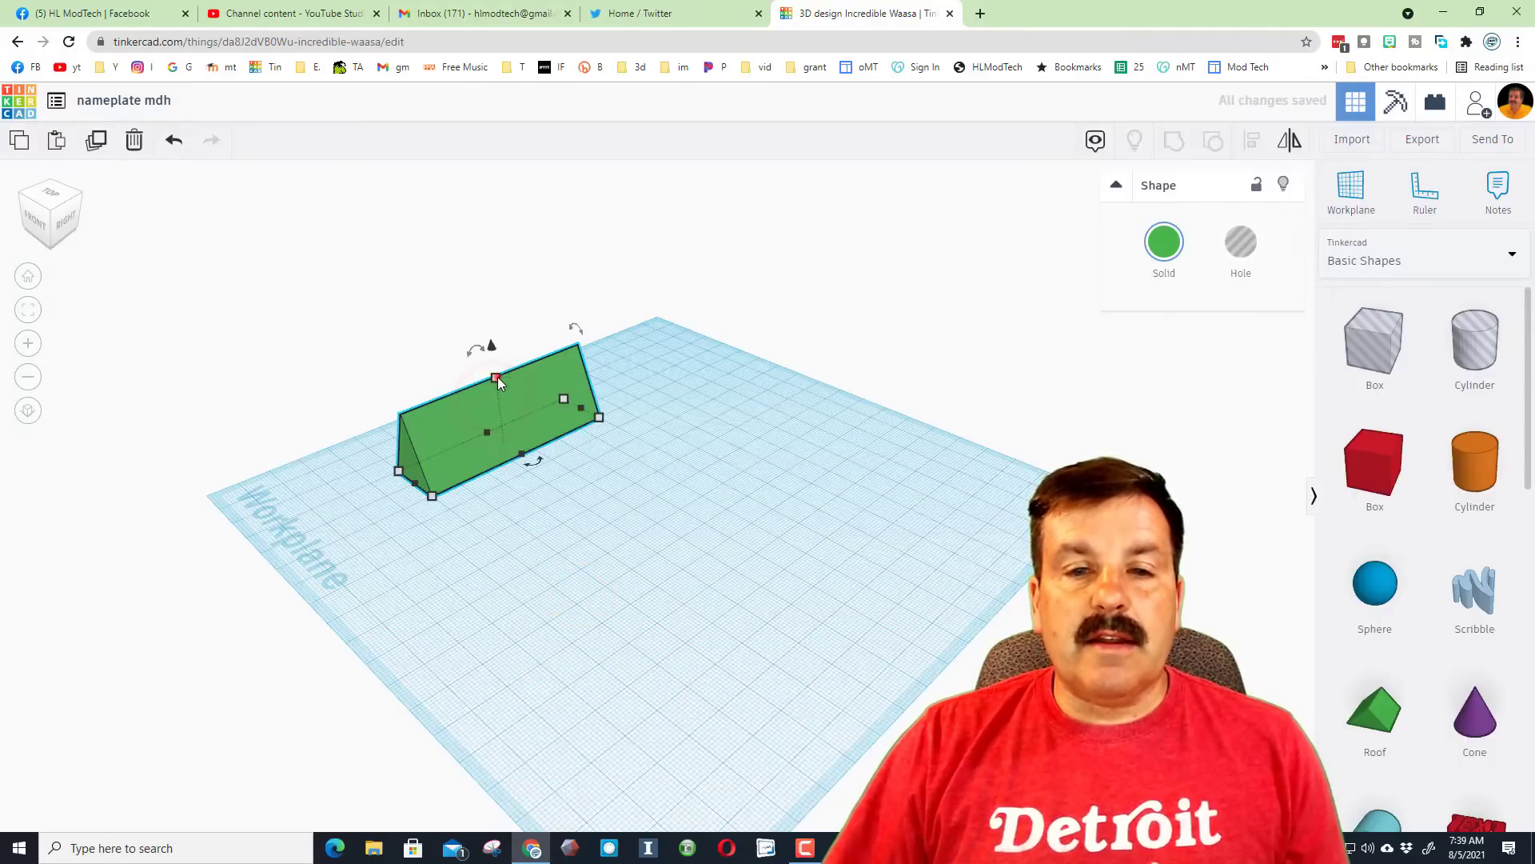
pyautogui.moveTo(496, 377); pyautogui.dragTo(474, 204)
pyautogui.click(563, 334)
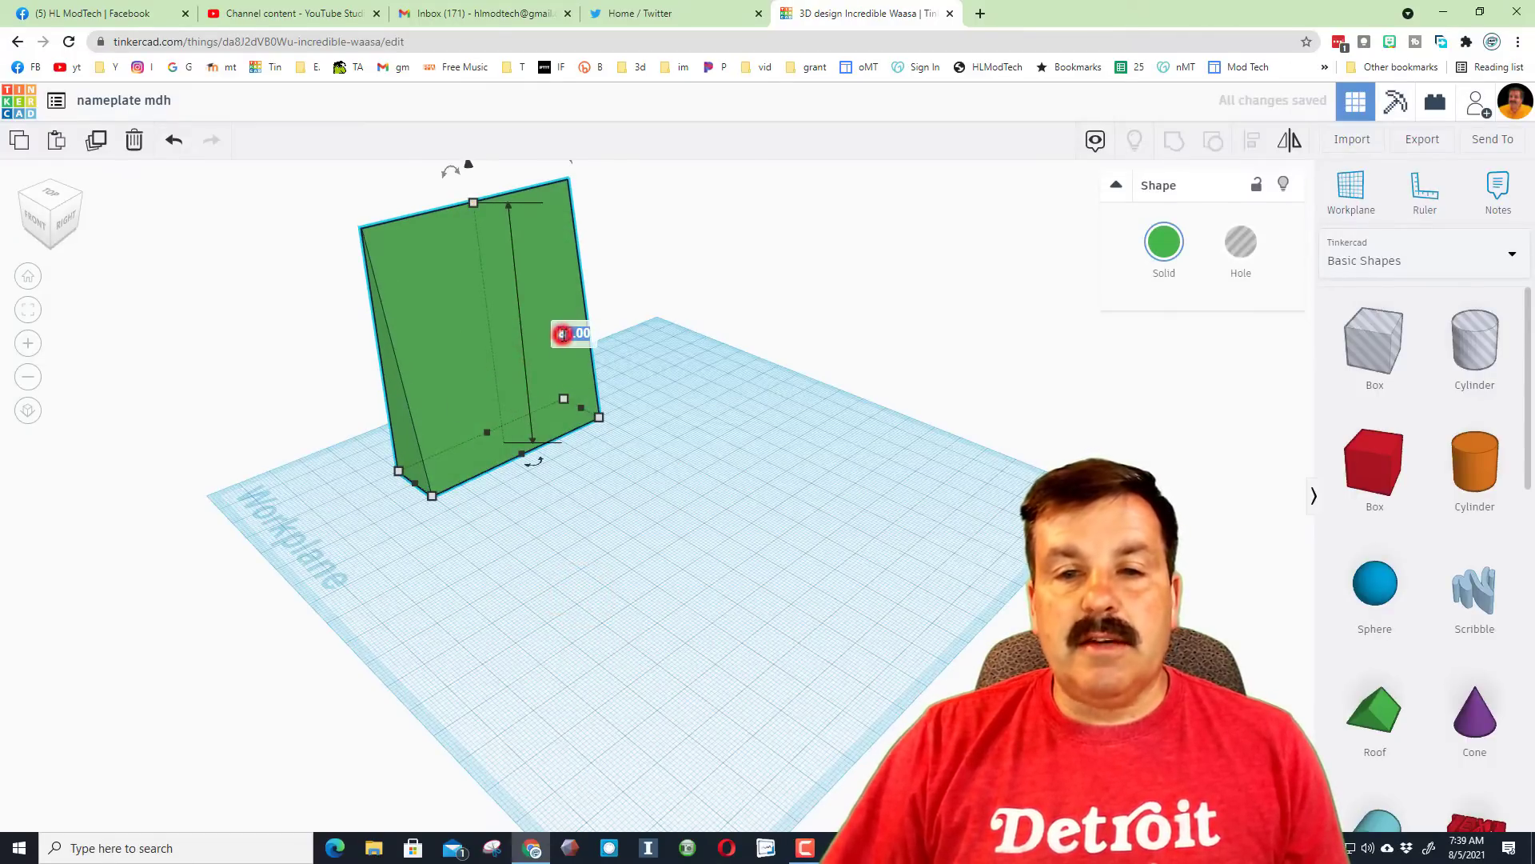
pyautogui.write('25')
pyautogui.press('Return')
pyautogui.click(762, 455)
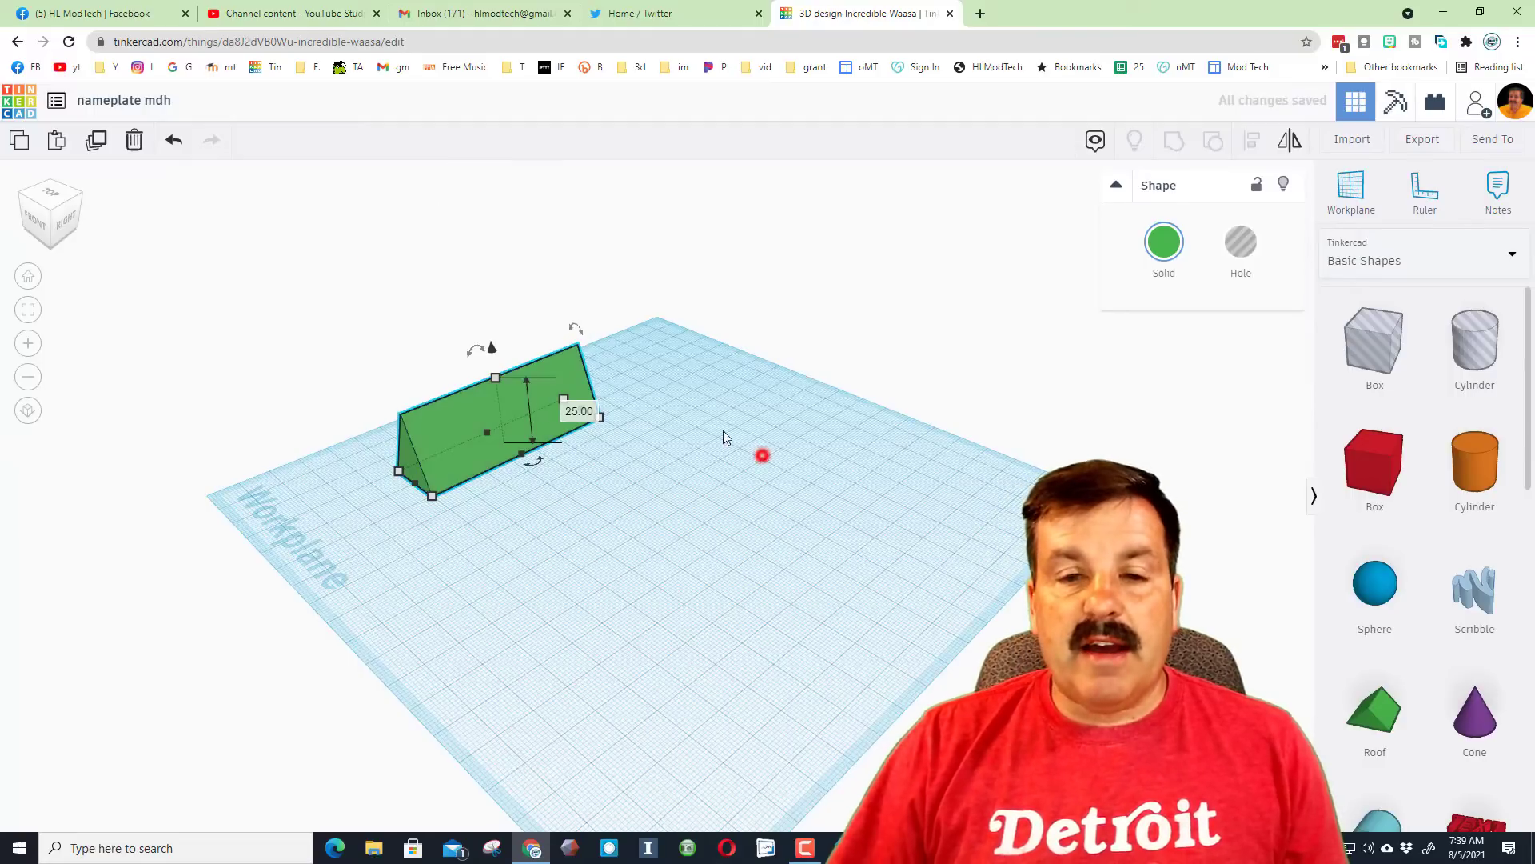
pyautogui.click(174, 141)
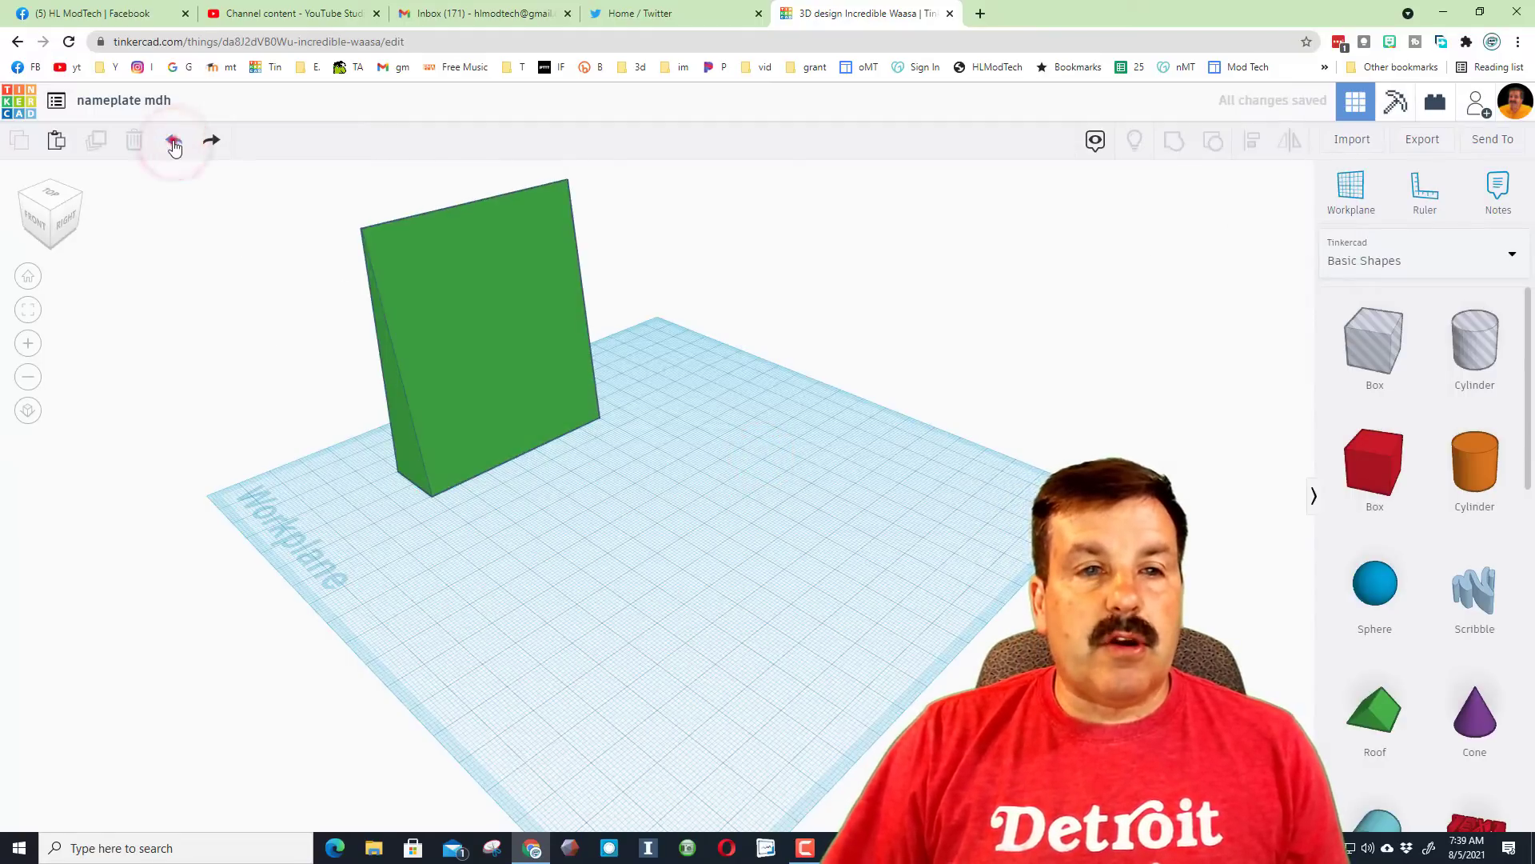
pyautogui.click(175, 142)
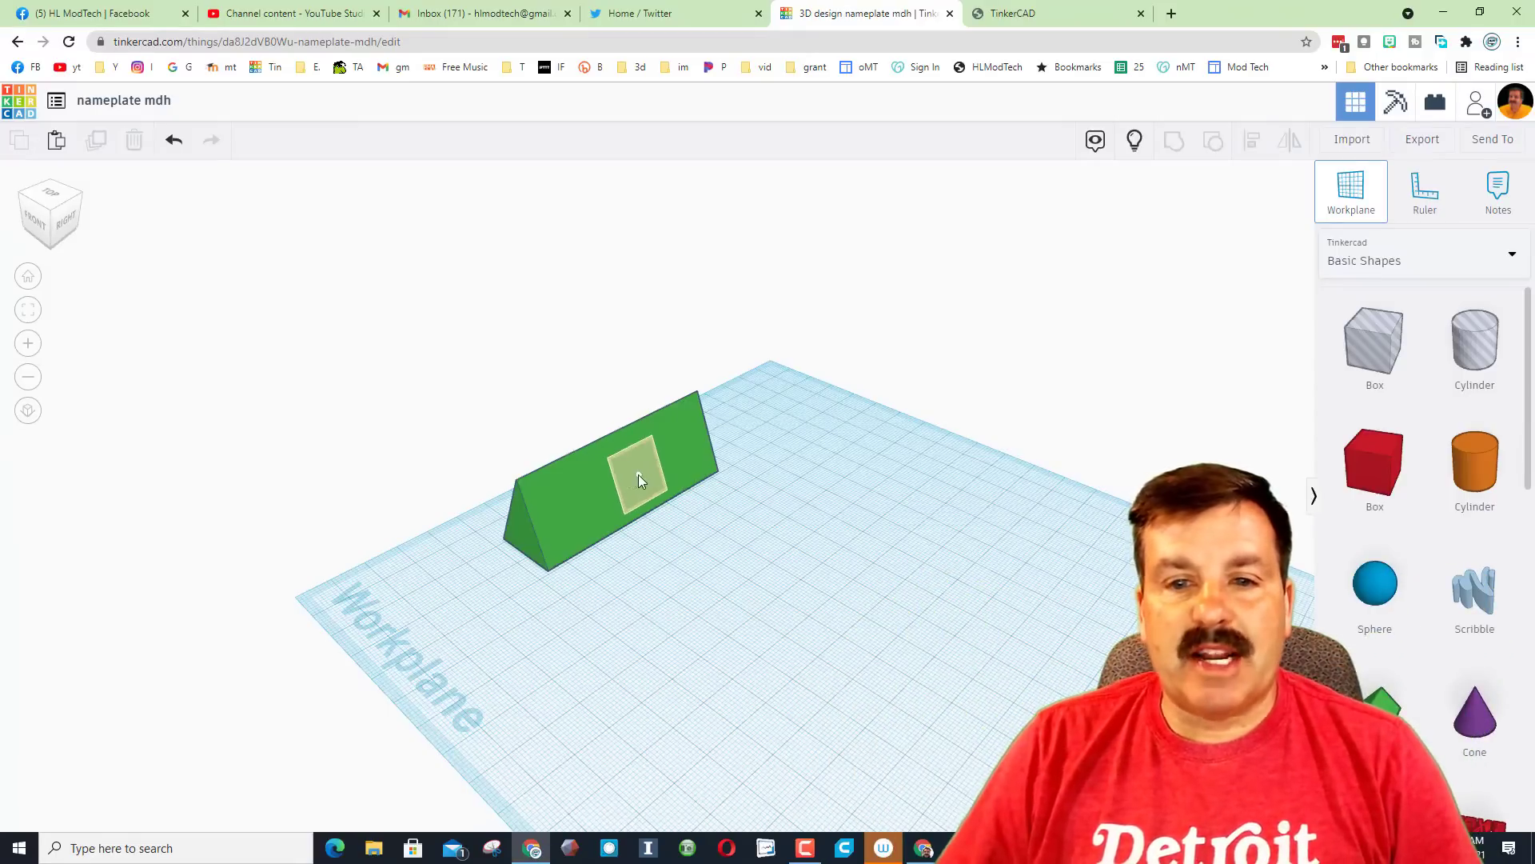
# Align the workplane to the roof's sloped face and drop a Text shape onto it
pyautogui.click(612, 480)
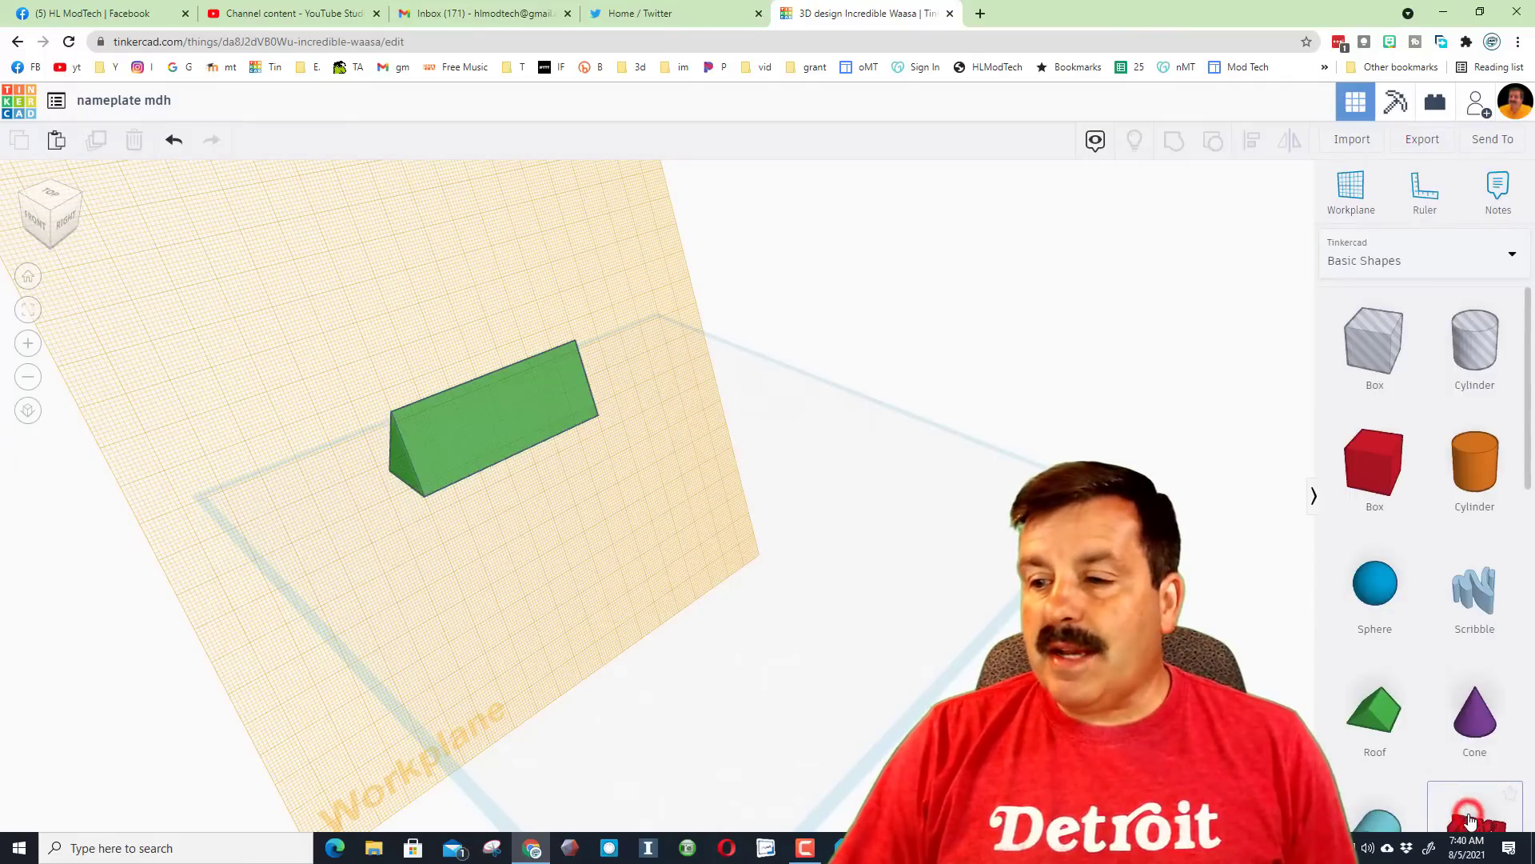
pyautogui.moveTo(1469, 819); pyautogui.dragTo(510, 410)
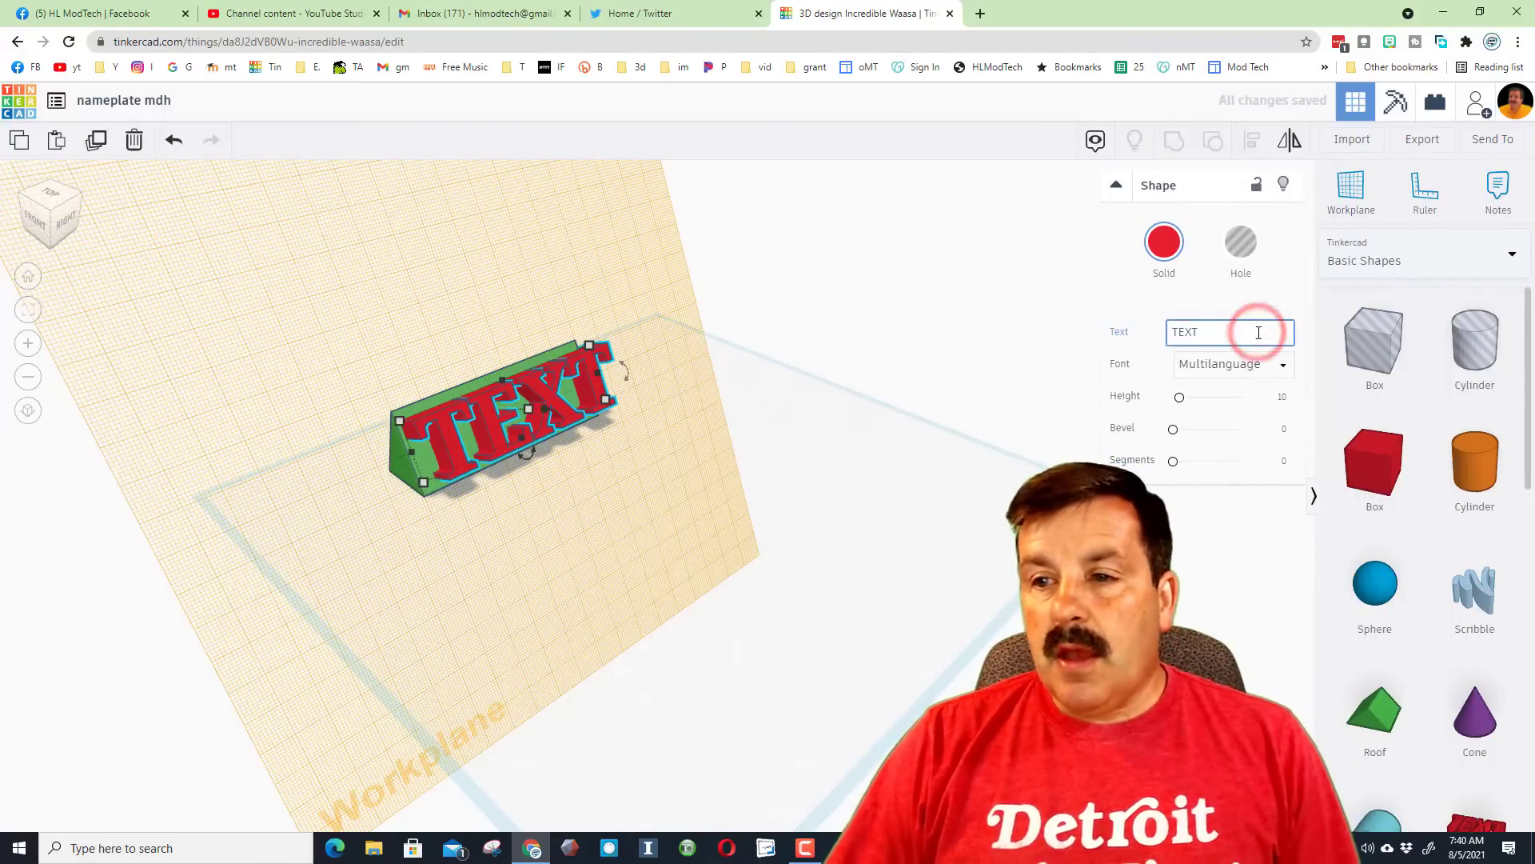
# Replace the default wording with a first name and resize the text to 65.00 by 20.00
pyautogui.press('BackSpace')
pyautogui.press('BackSpace')
pyautogui.press('BackSpace')
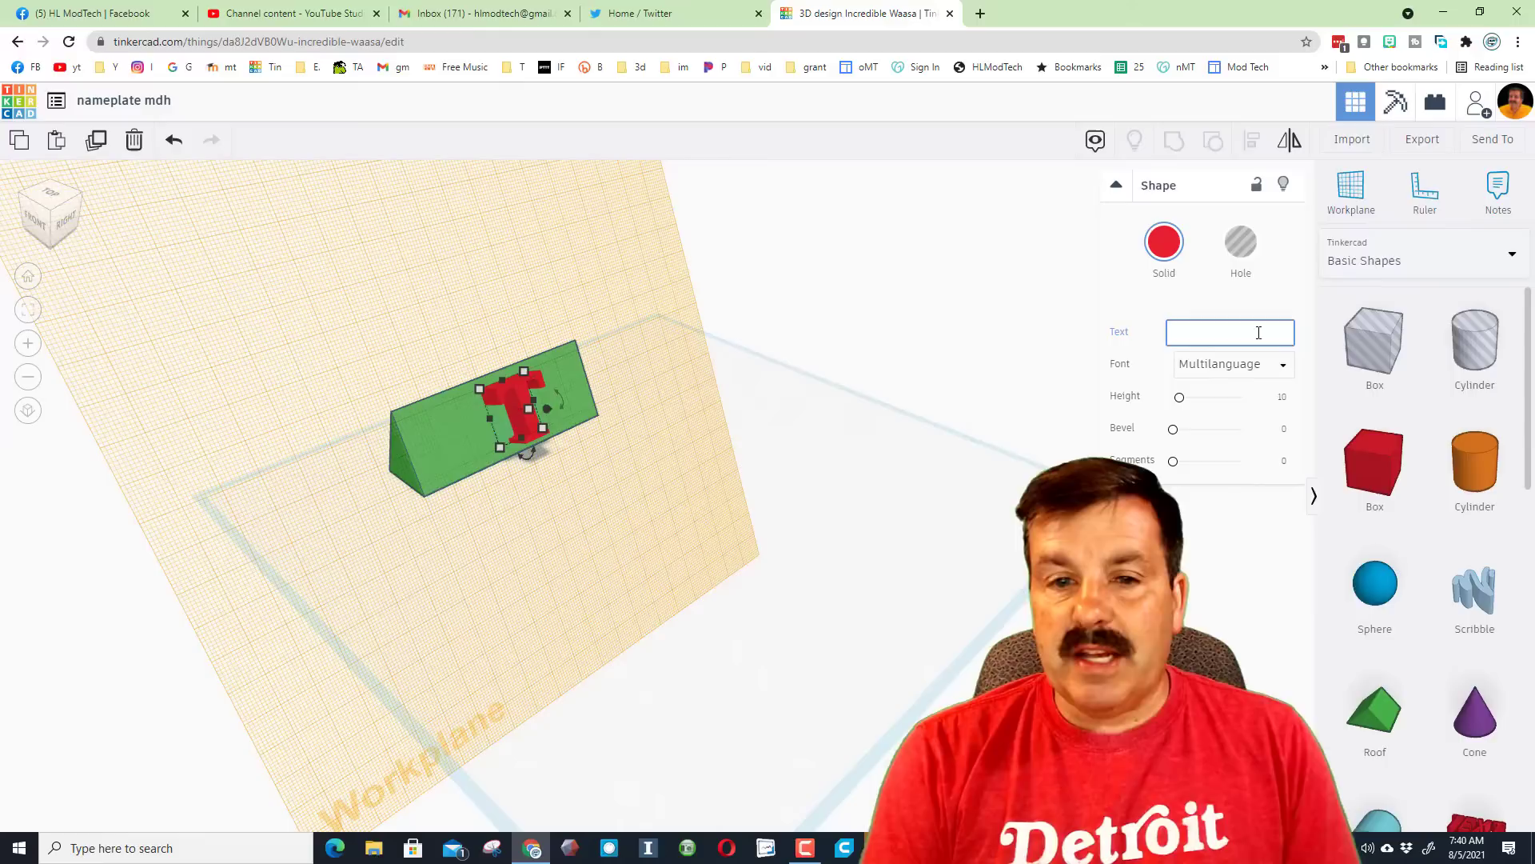
pyautogui.write('Mike')
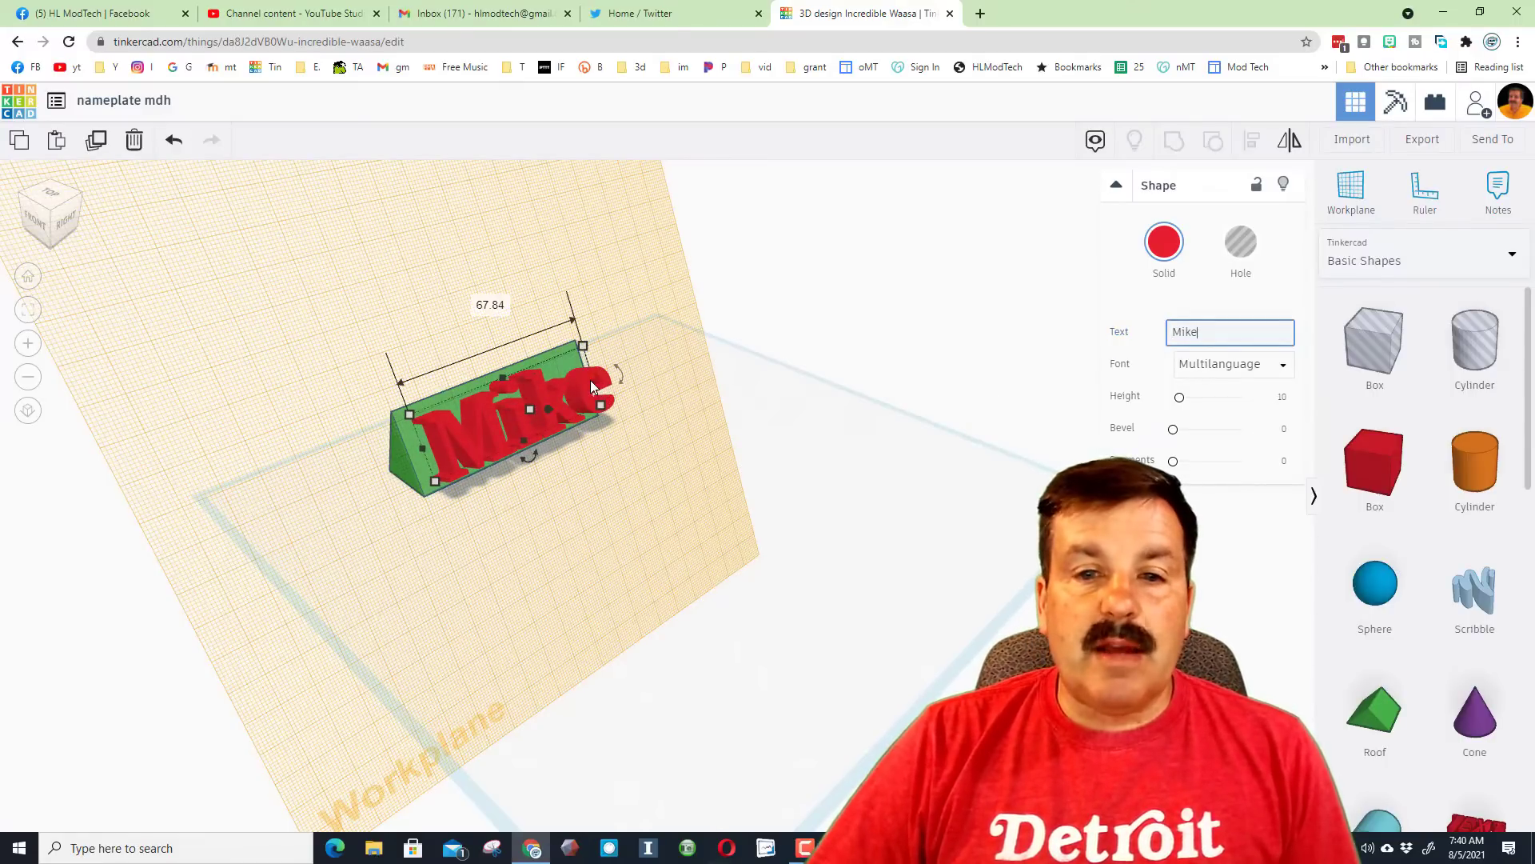
pyautogui.moveTo(585, 347); pyautogui.dragTo(532, 268)
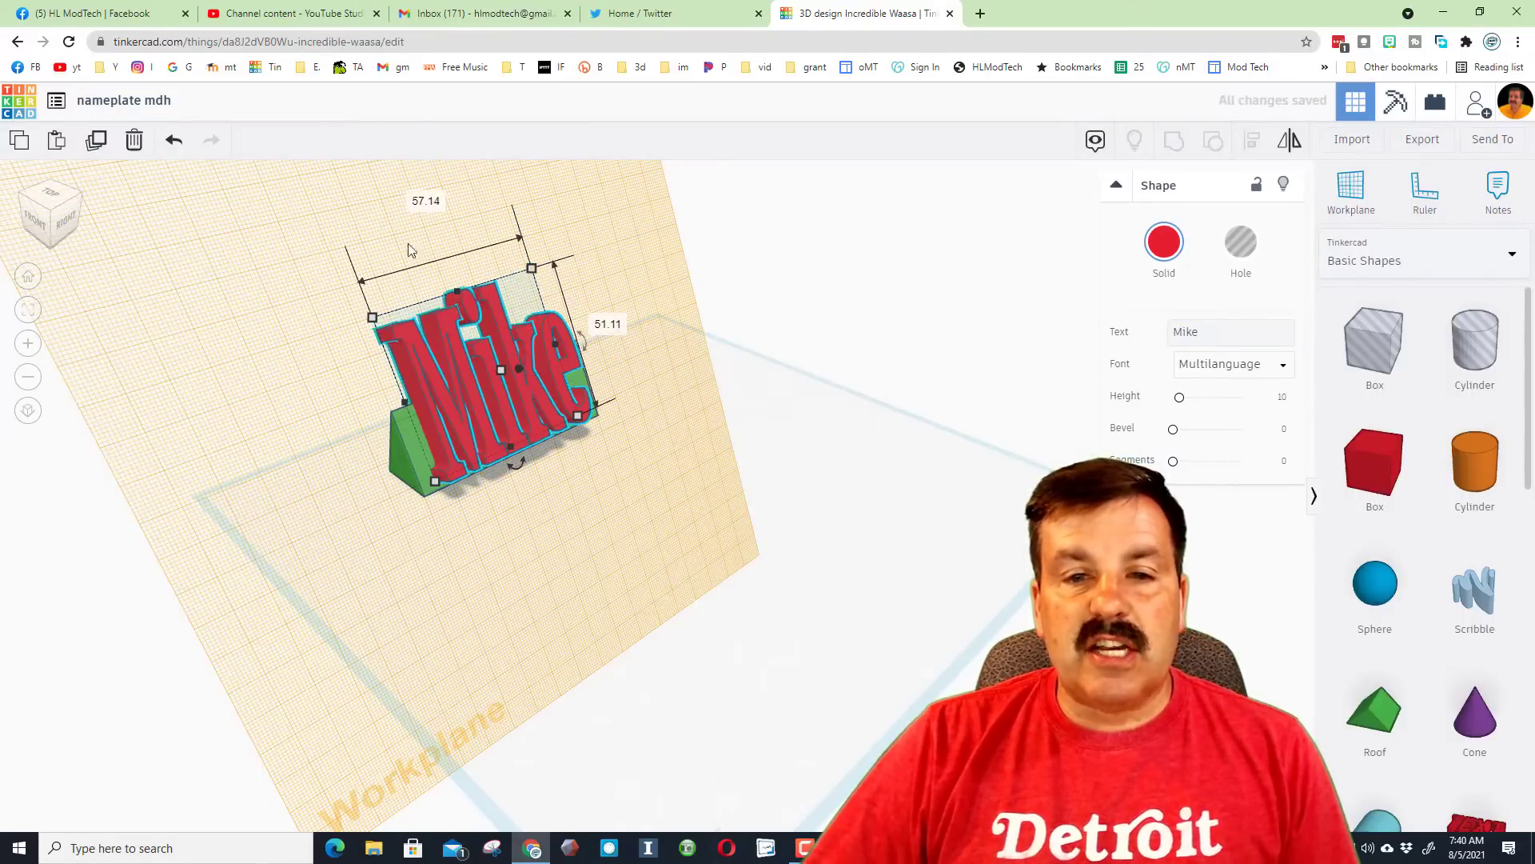
pyautogui.click(172, 142)
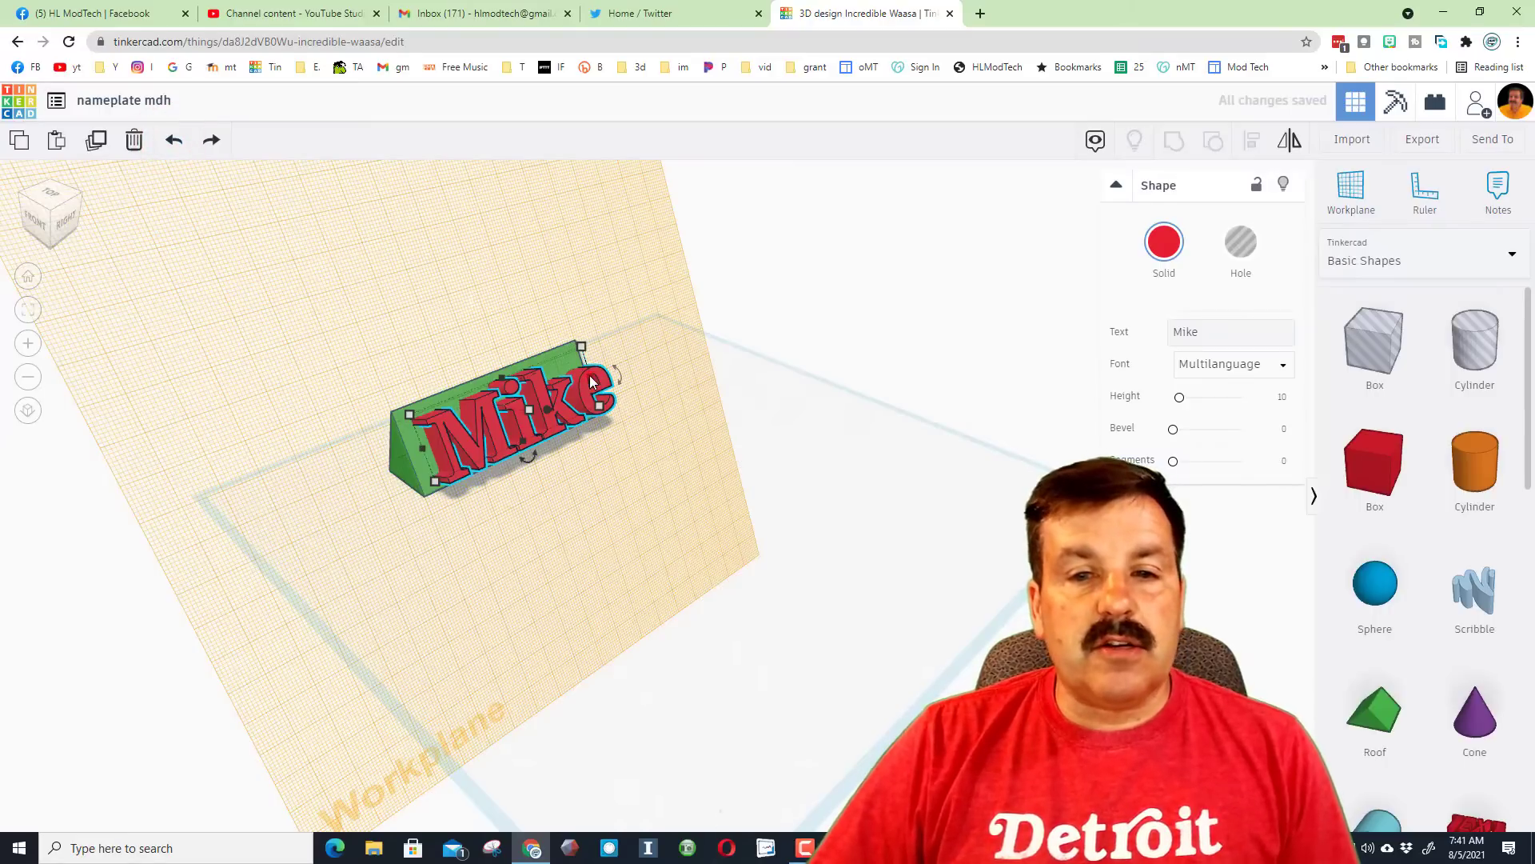
pyautogui.moveTo(592, 382); pyautogui.dragTo(564, 389)
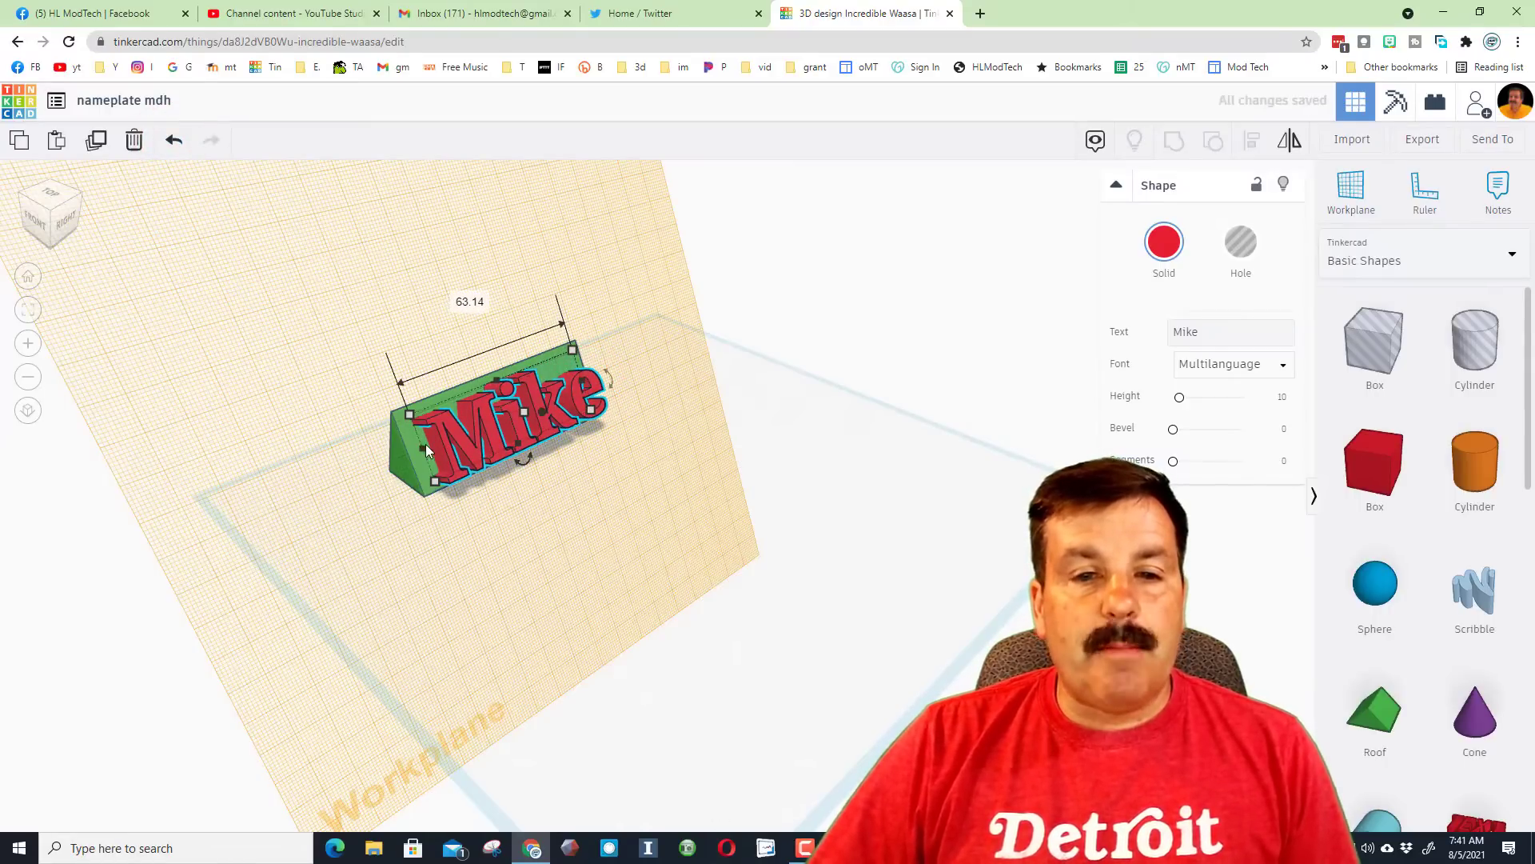
pyautogui.moveTo(426, 446); pyautogui.dragTo(417, 450)
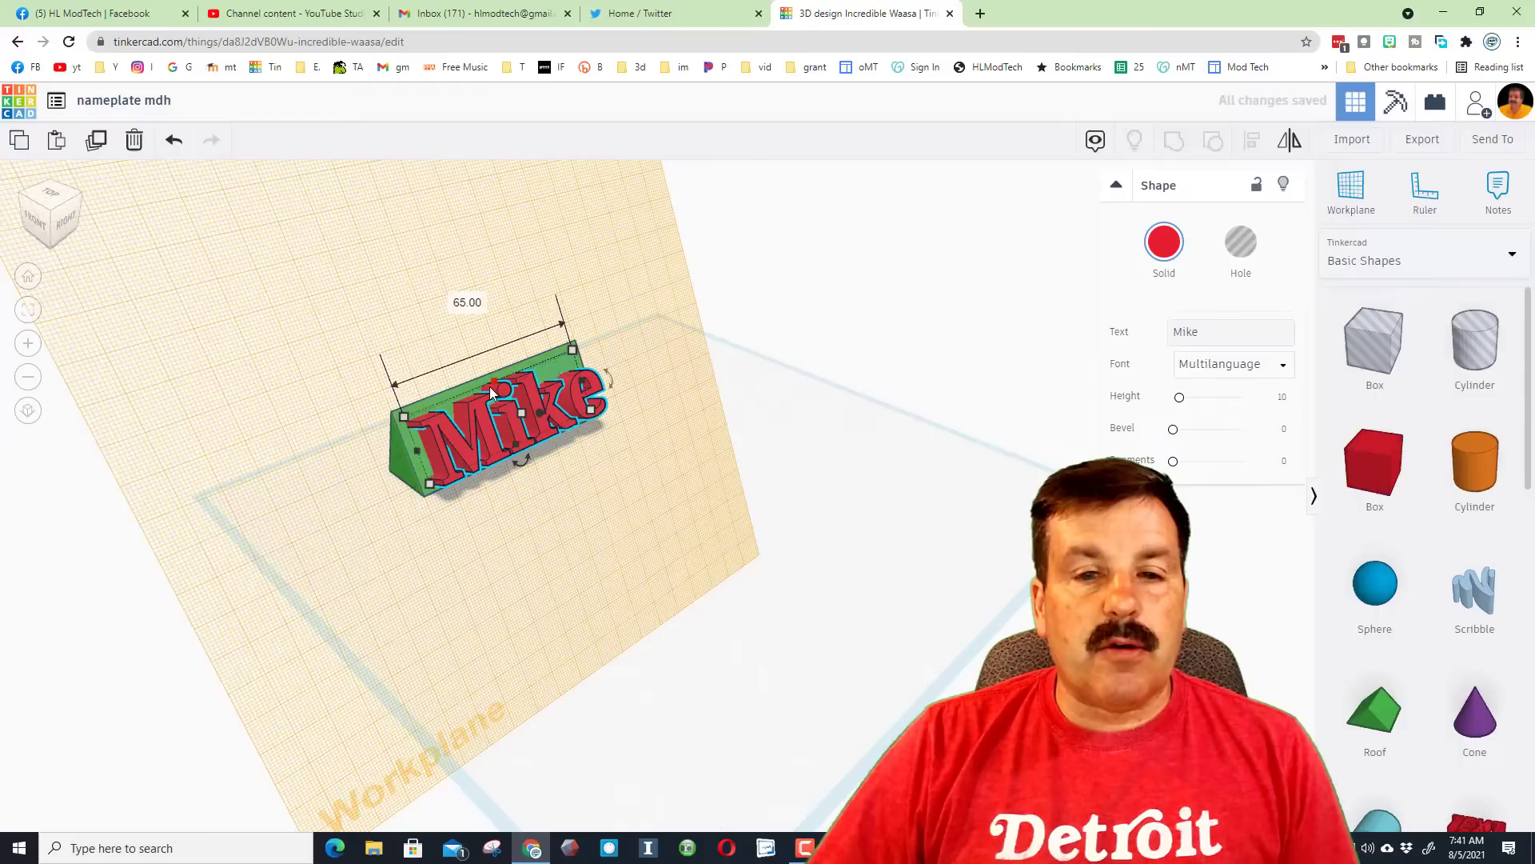
pyautogui.moveTo(489, 386)
pyautogui.mouseDown()
pyautogui.moveTo(477, 349)
pyautogui.moveTo(492, 387)
pyautogui.mouseUp()
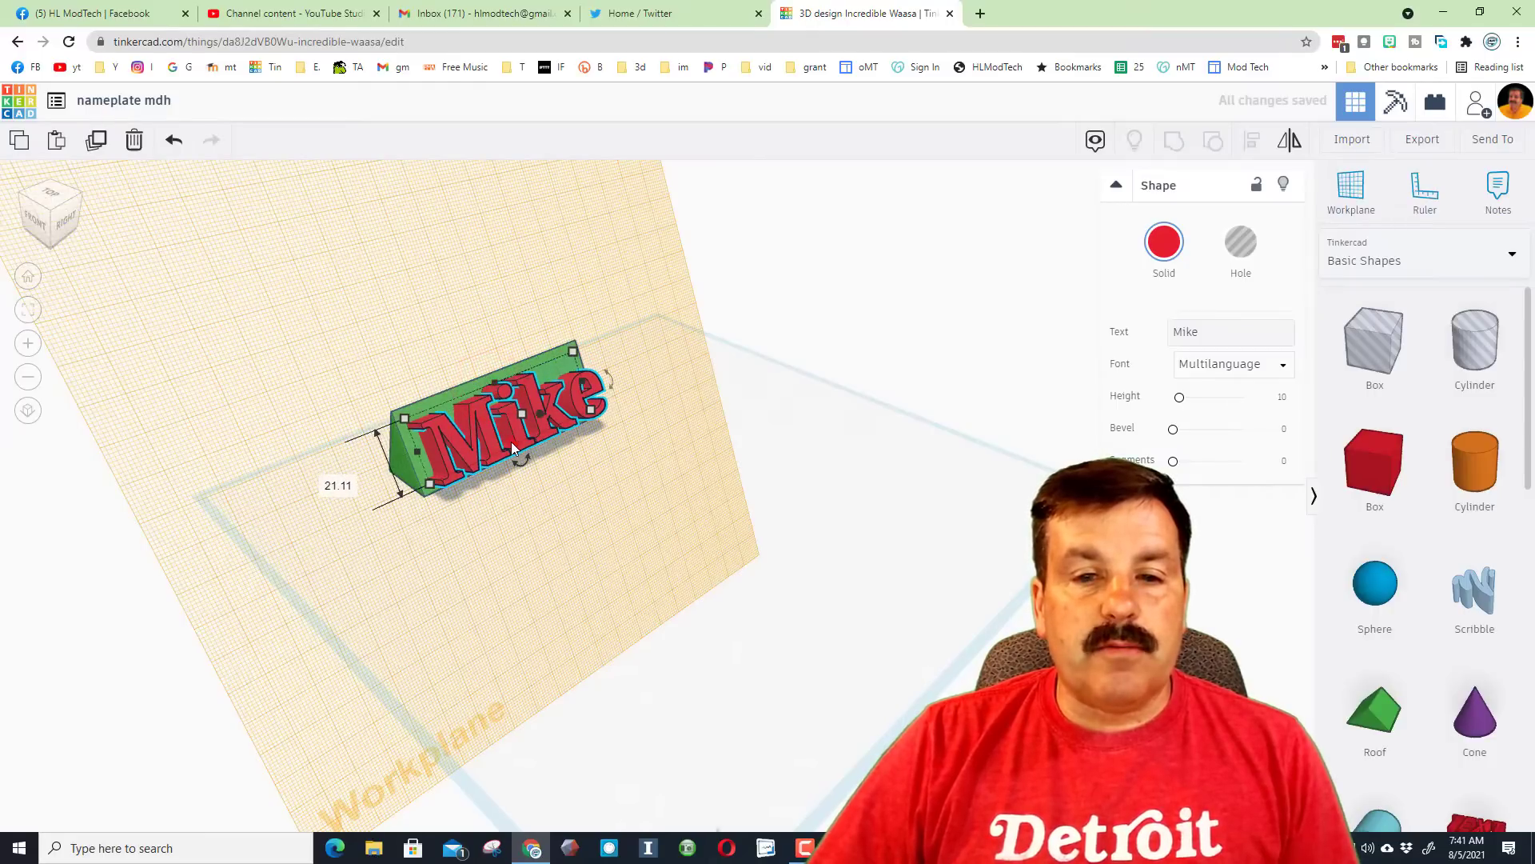
pyautogui.moveTo(512, 448); pyautogui.dragTo(505, 446)
# Make the name text light grey
pyautogui.click(1181, 246)
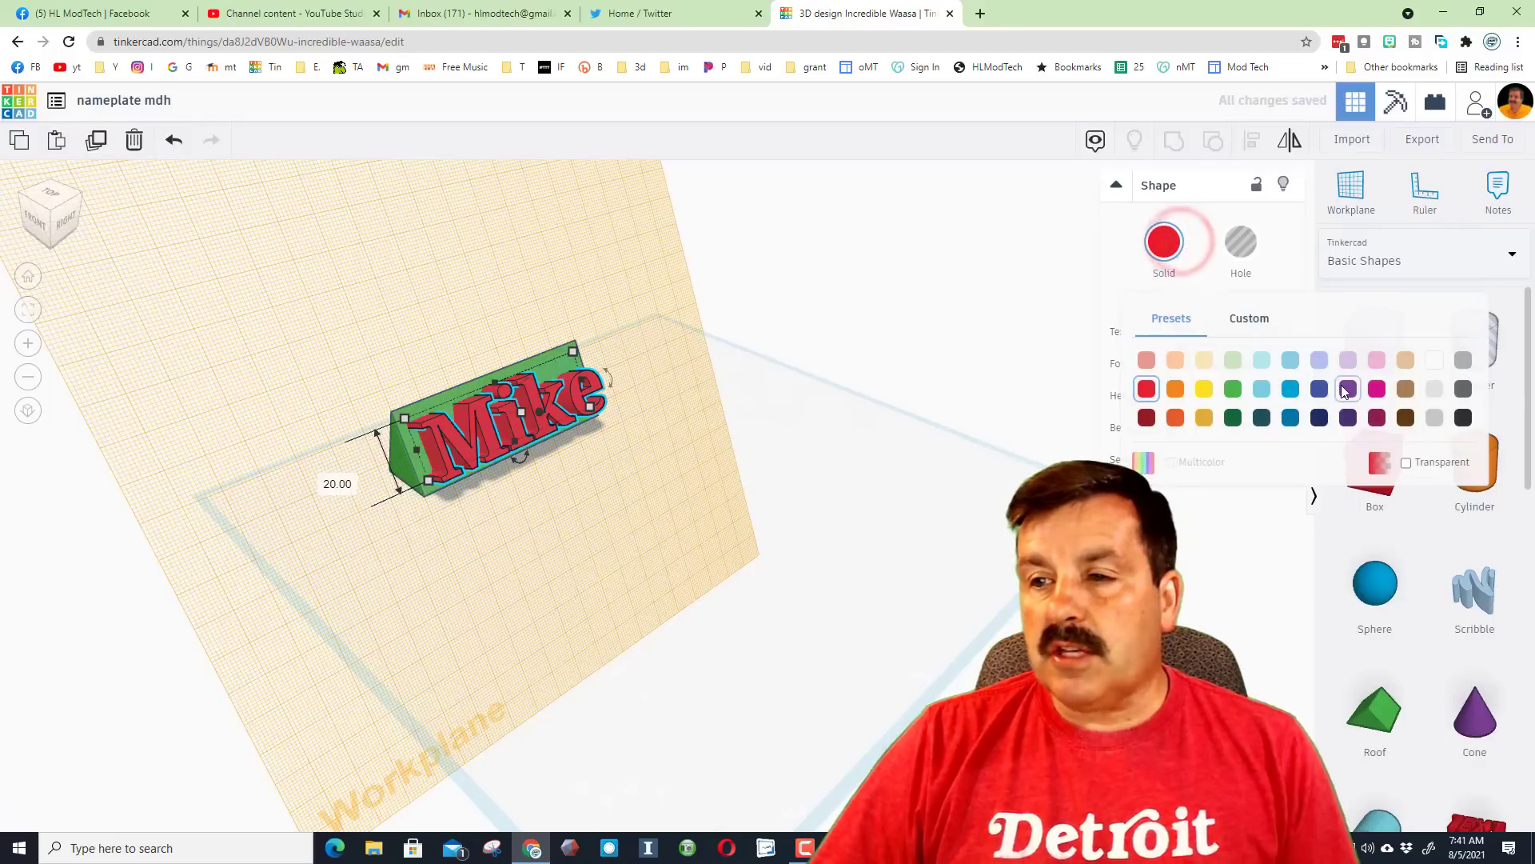
pyautogui.click(1435, 417)
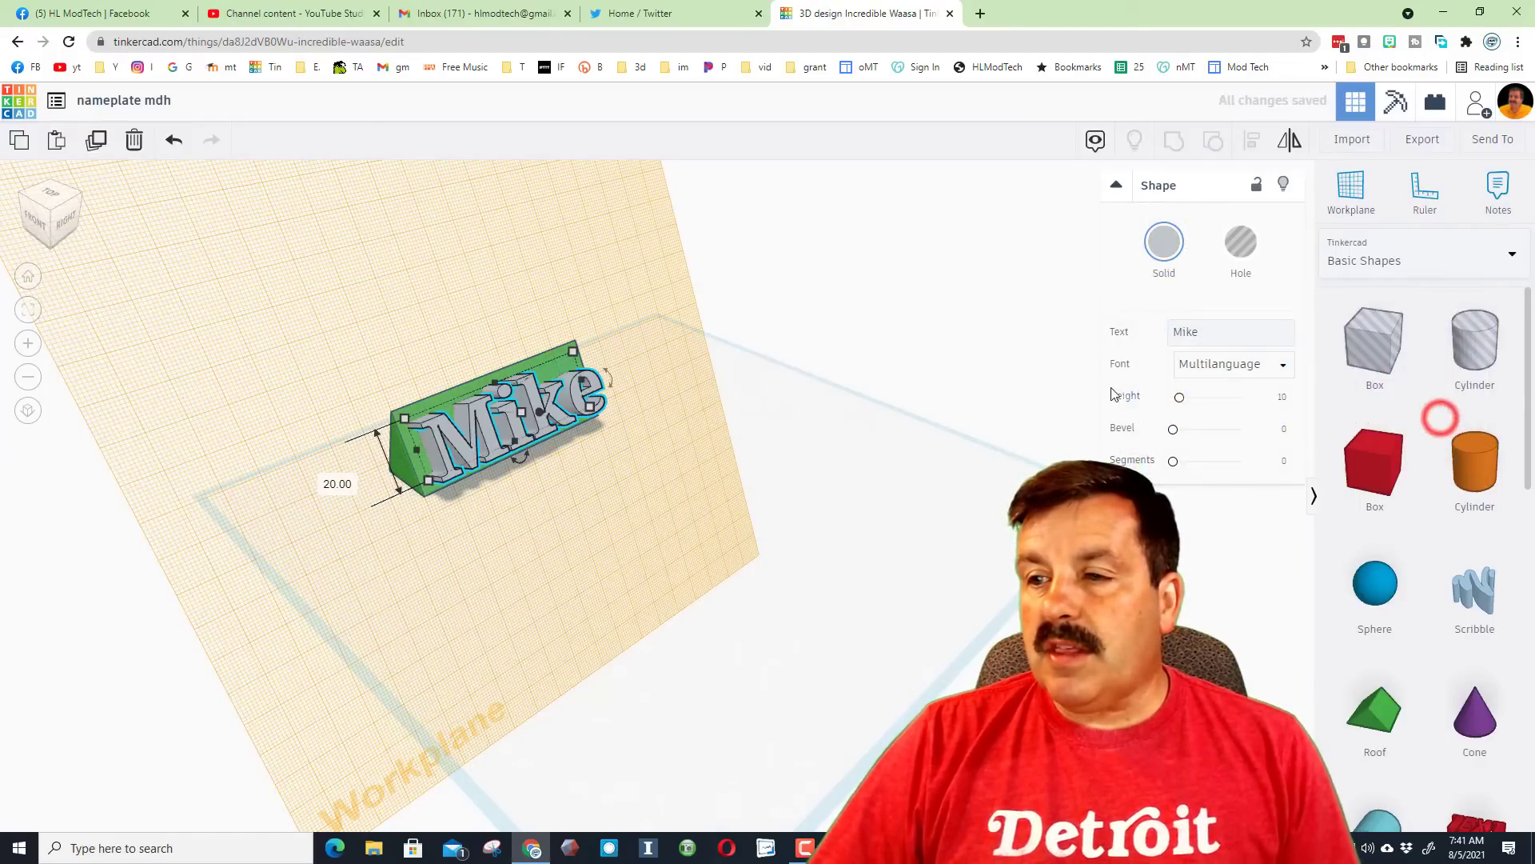
pyautogui.click(483, 534)
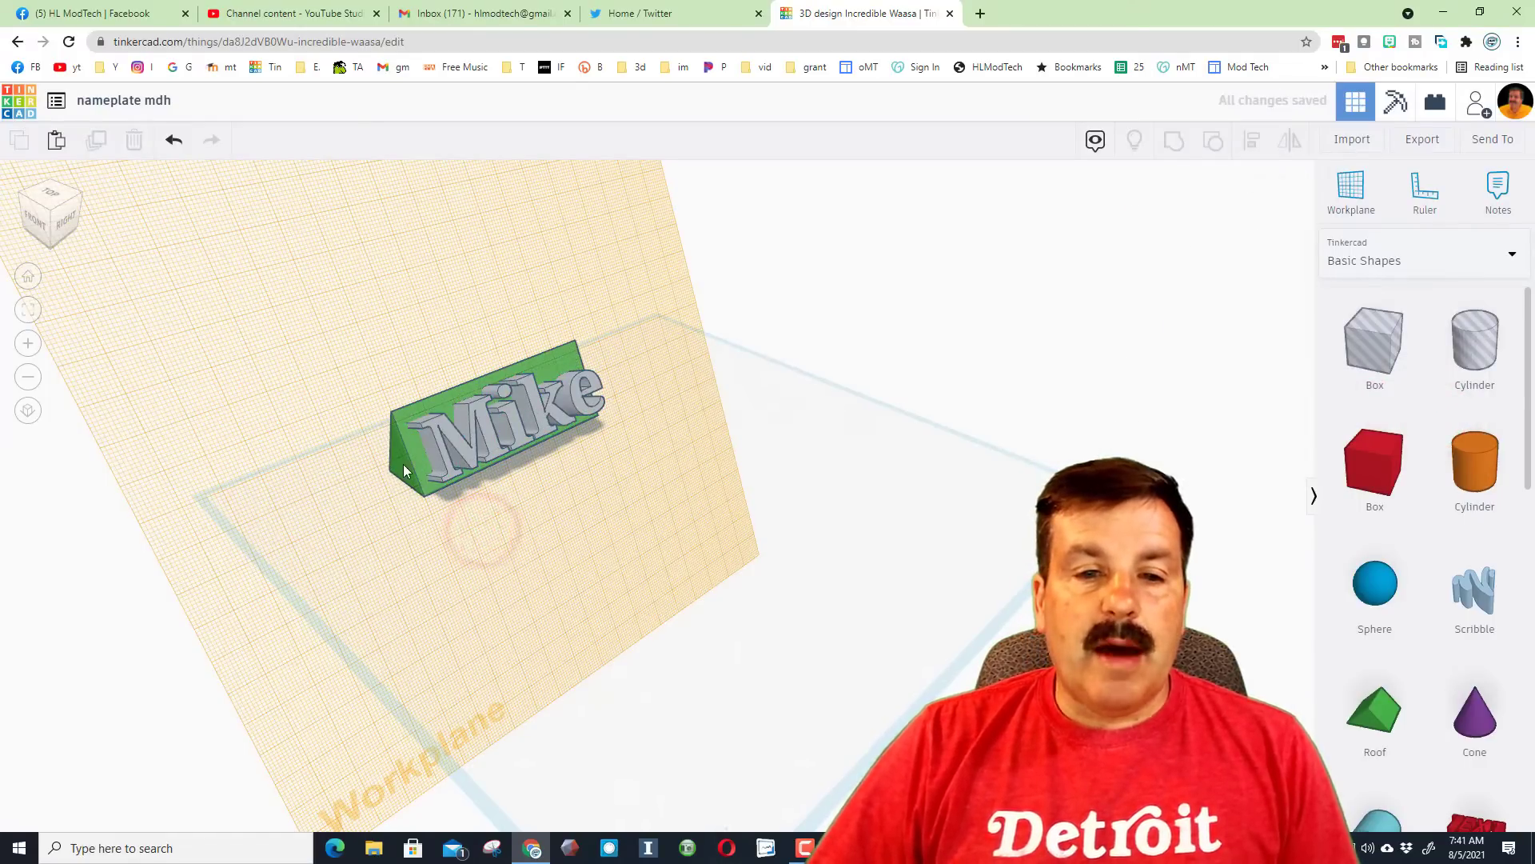
# Color the roof base blue, then reselect the name text
pyautogui.click(401, 458)
pyautogui.click(1164, 241)
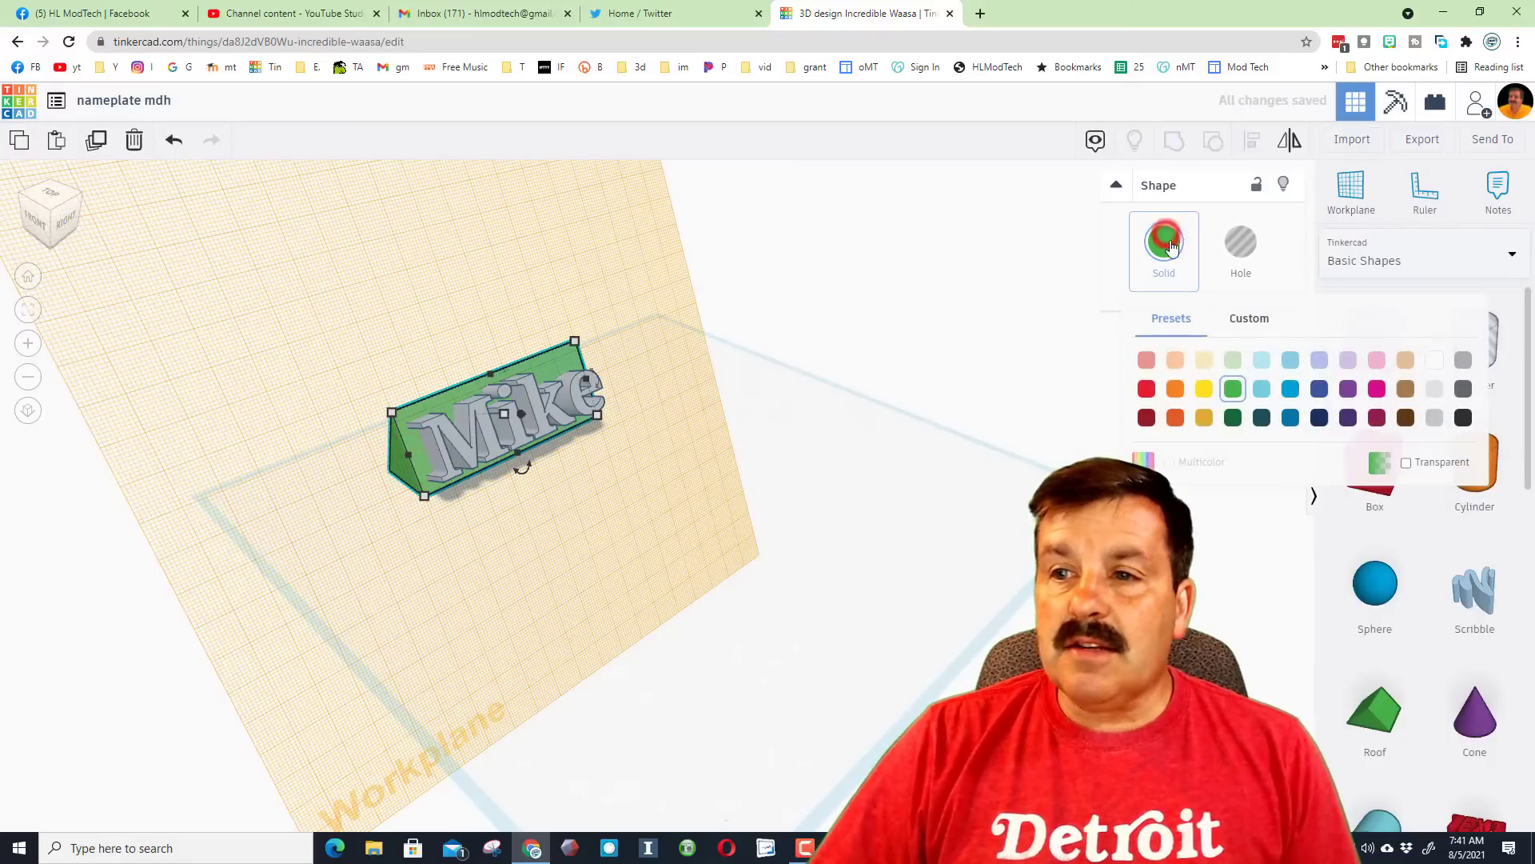
pyautogui.click(1292, 388)
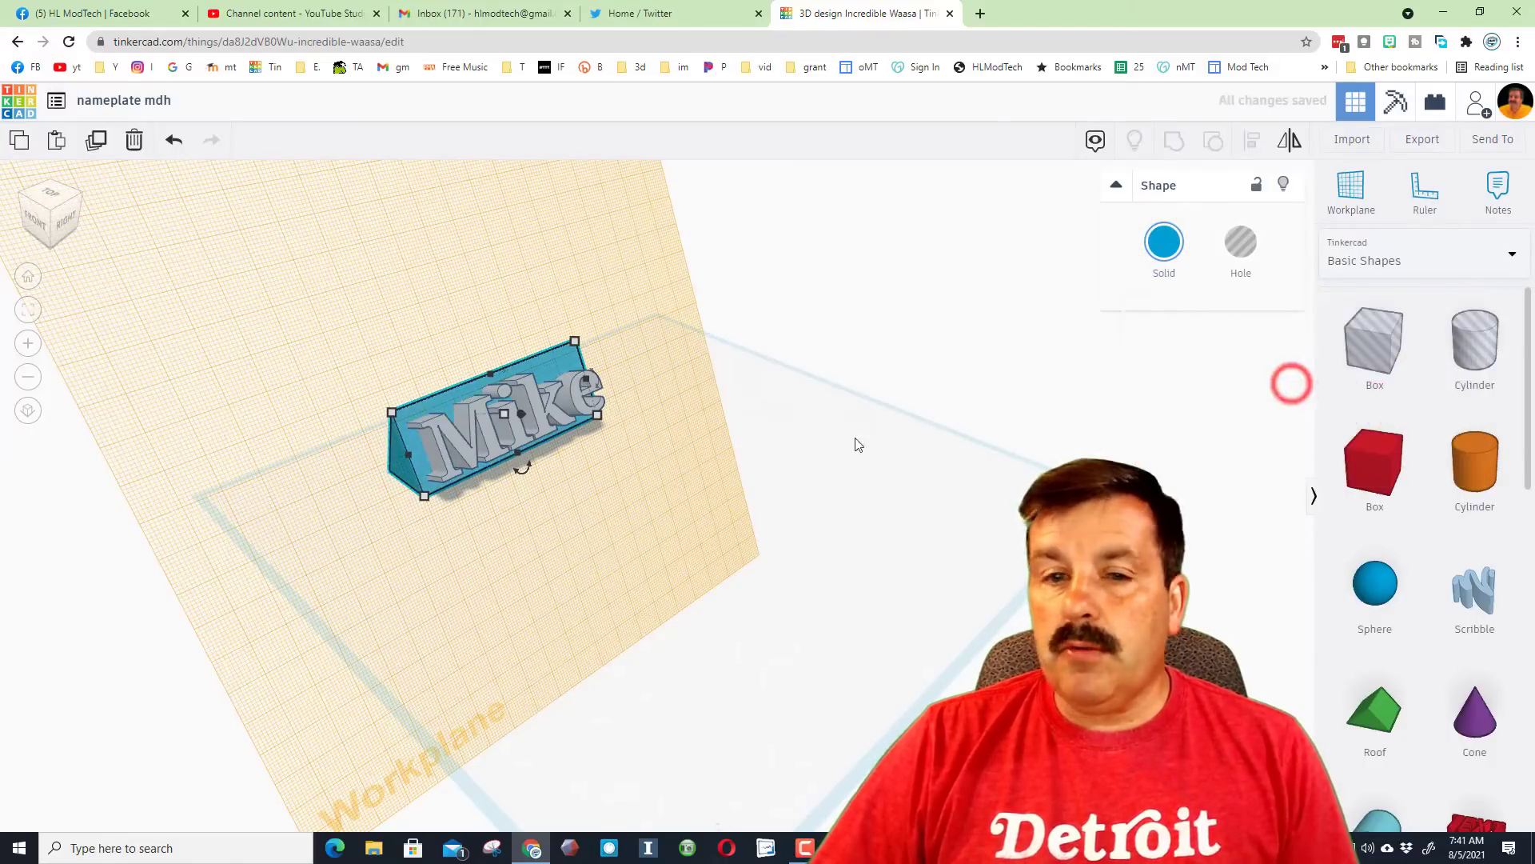
pyautogui.click(585, 491)
pyautogui.click(462, 444)
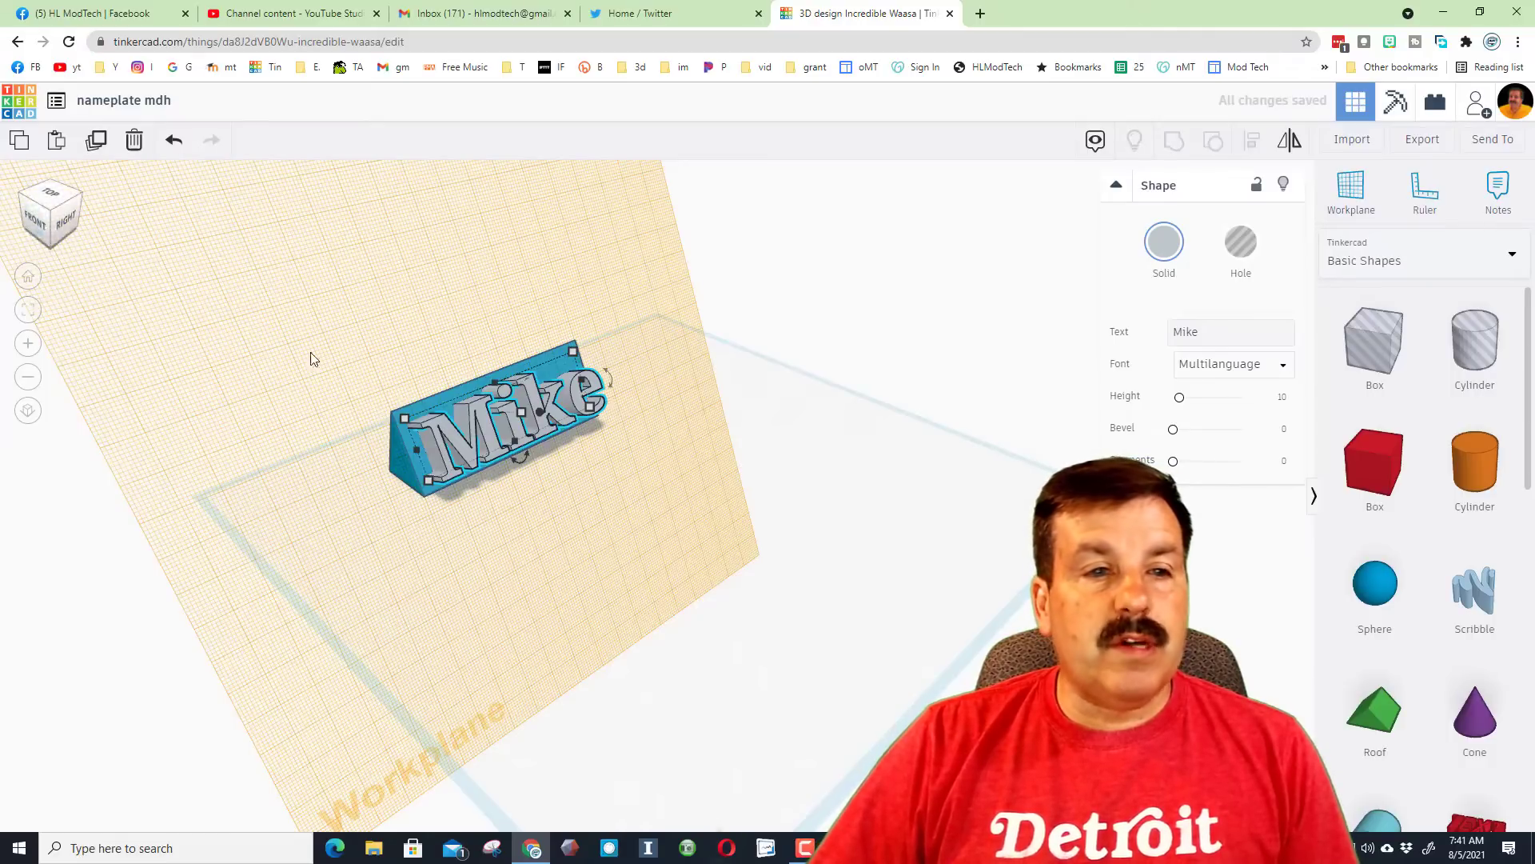
pyautogui.click(472, 439)
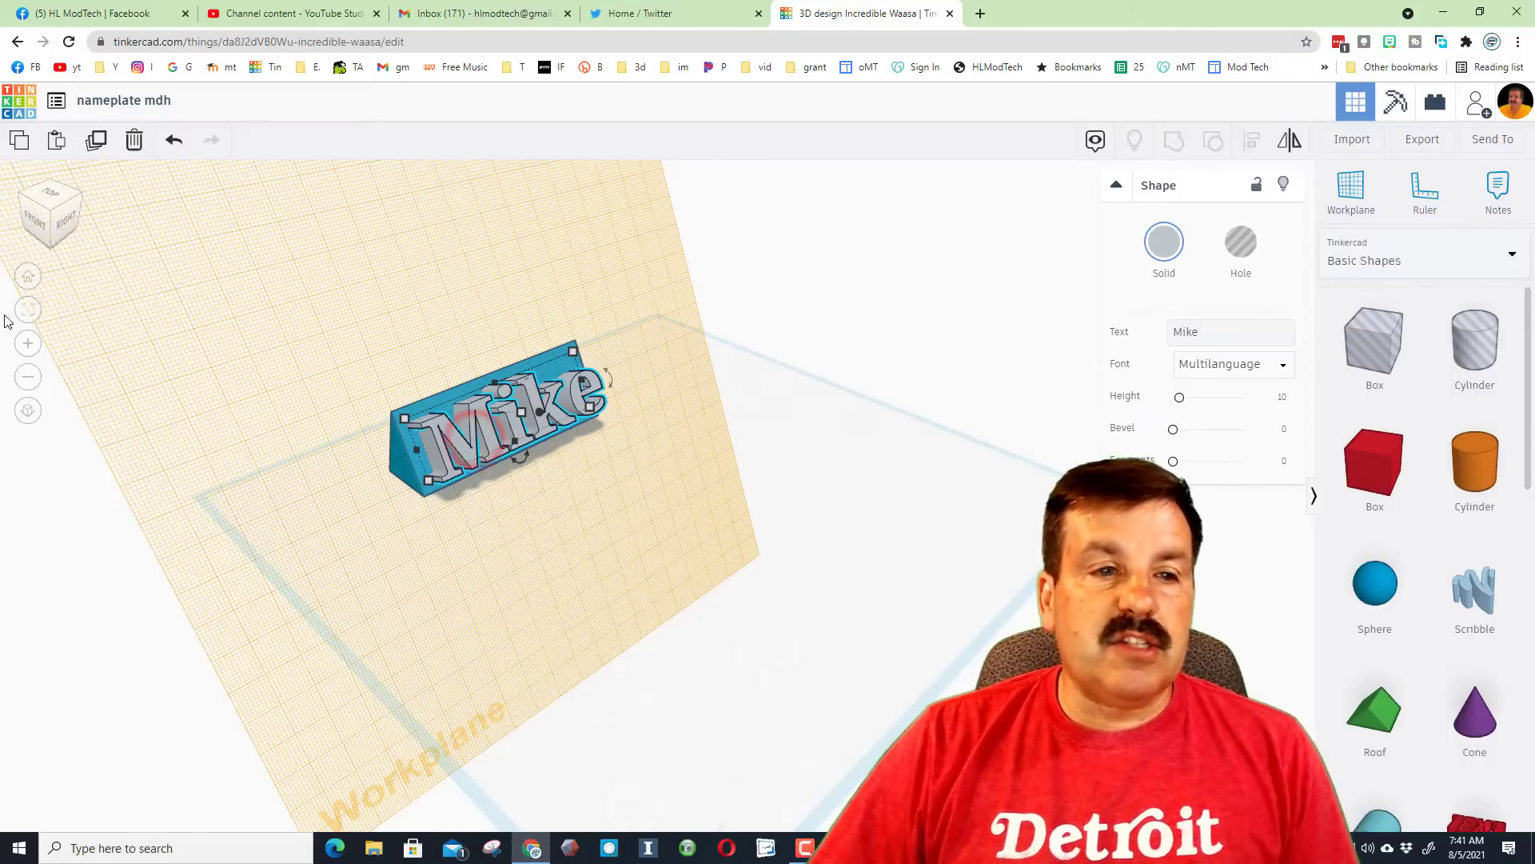
# Fit the view and set the name text's height to 2.00
pyautogui.click(29, 311)
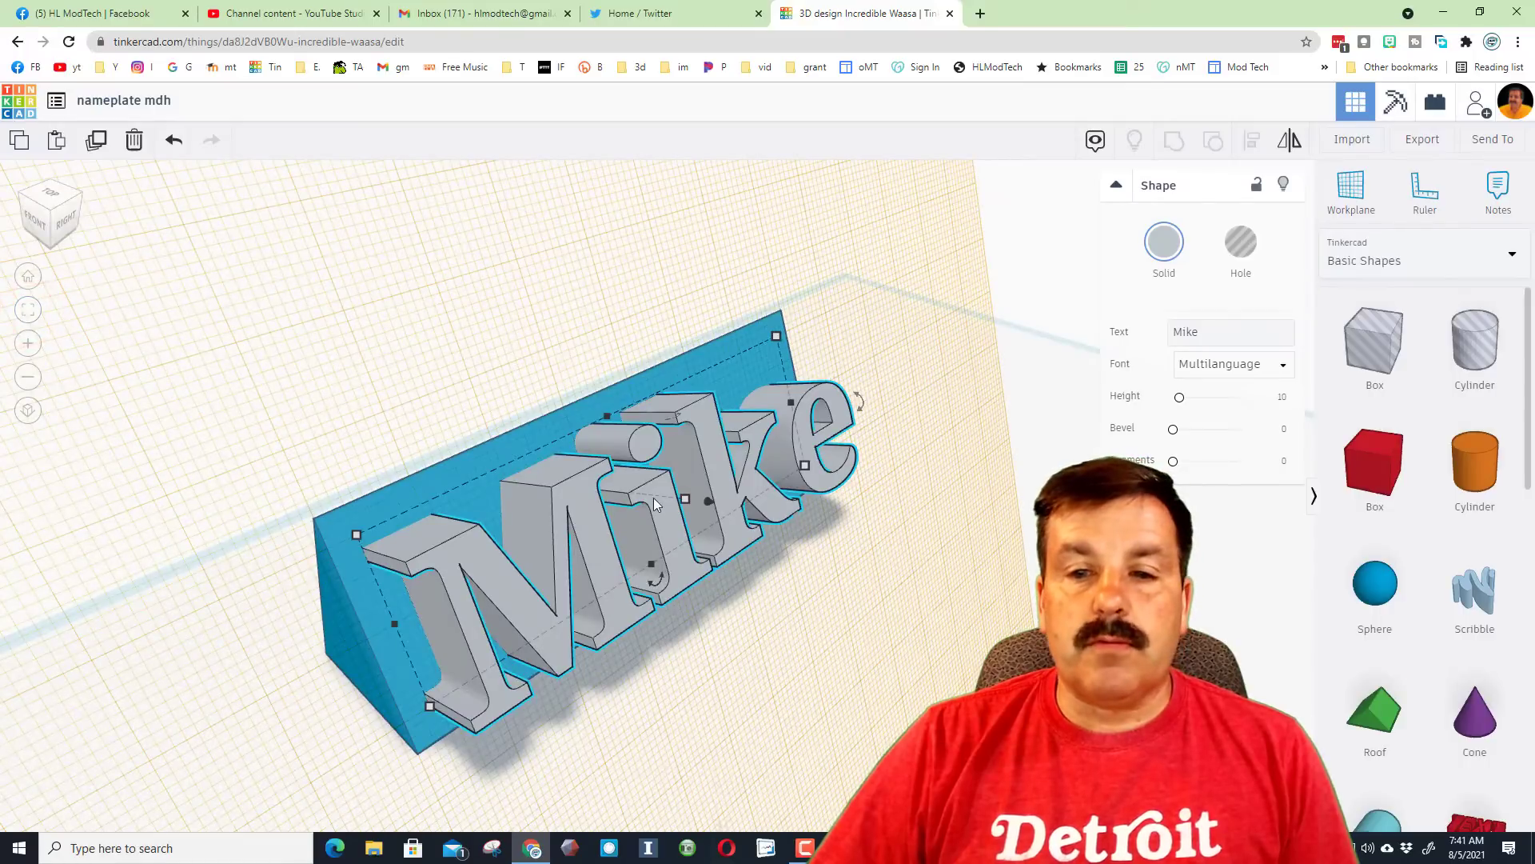
pyautogui.click(681, 499)
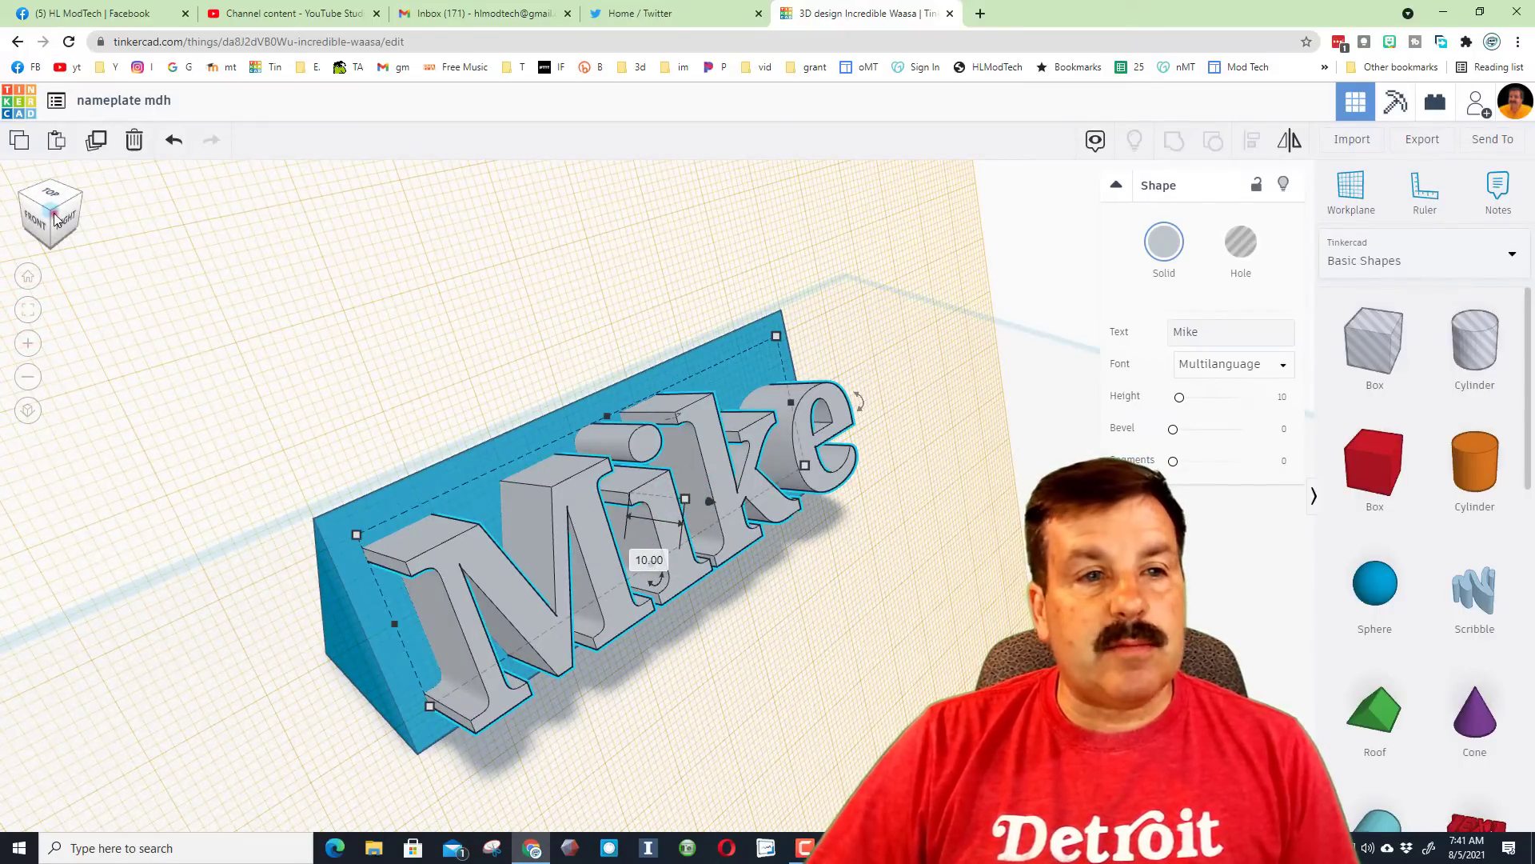
pyautogui.click(650, 560)
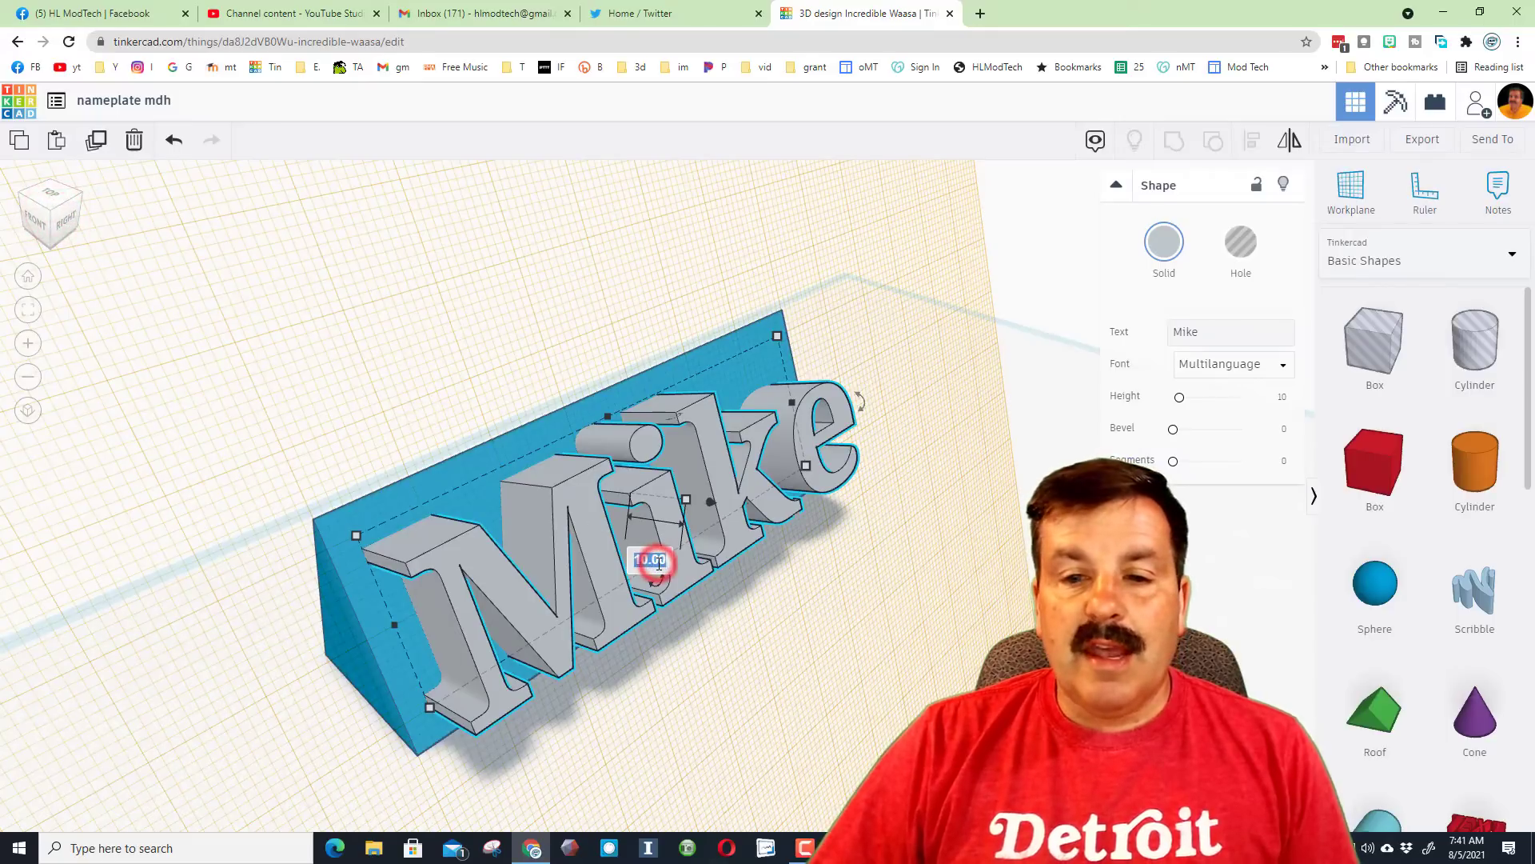
pyautogui.write('2')
pyautogui.press('Return')
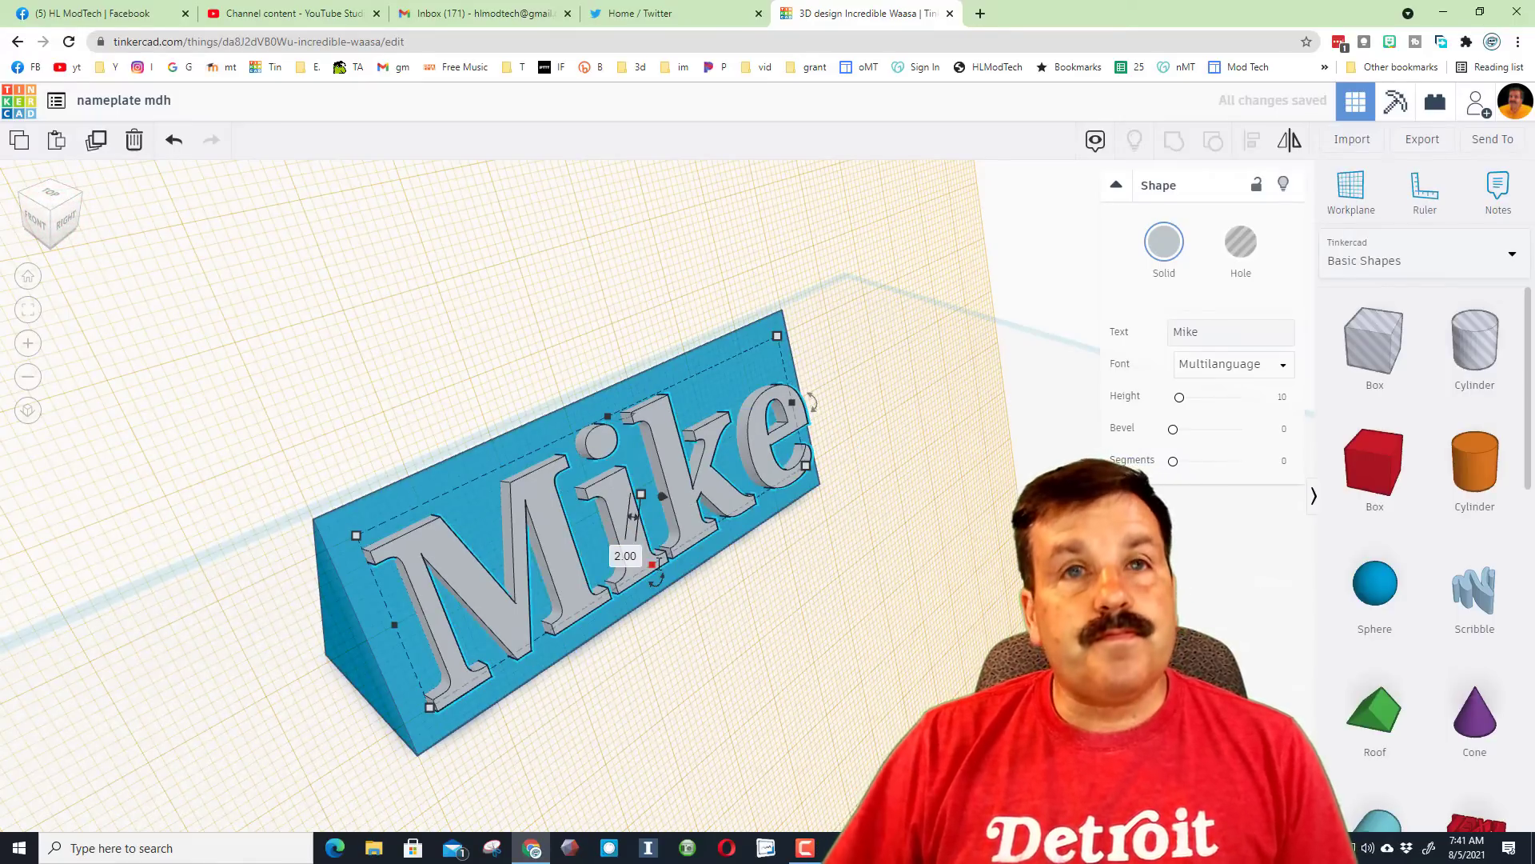
pyautogui.click(1351, 192)
# Reset the workplane and group the name text with the blue base
pyautogui.click(1005, 397)
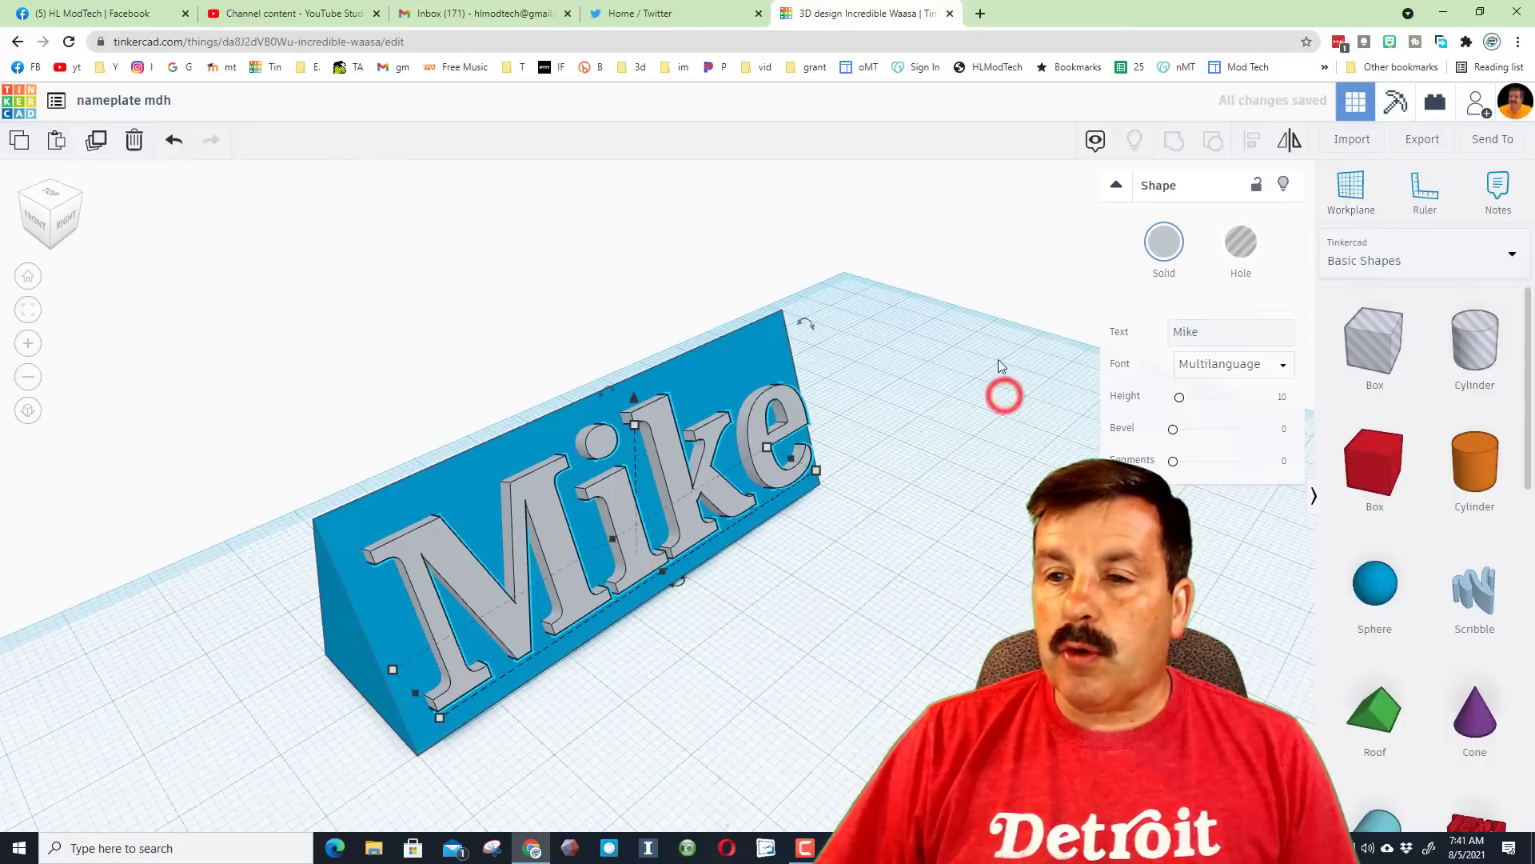
pyautogui.moveTo(477, 309); pyautogui.dragTo(651, 526)
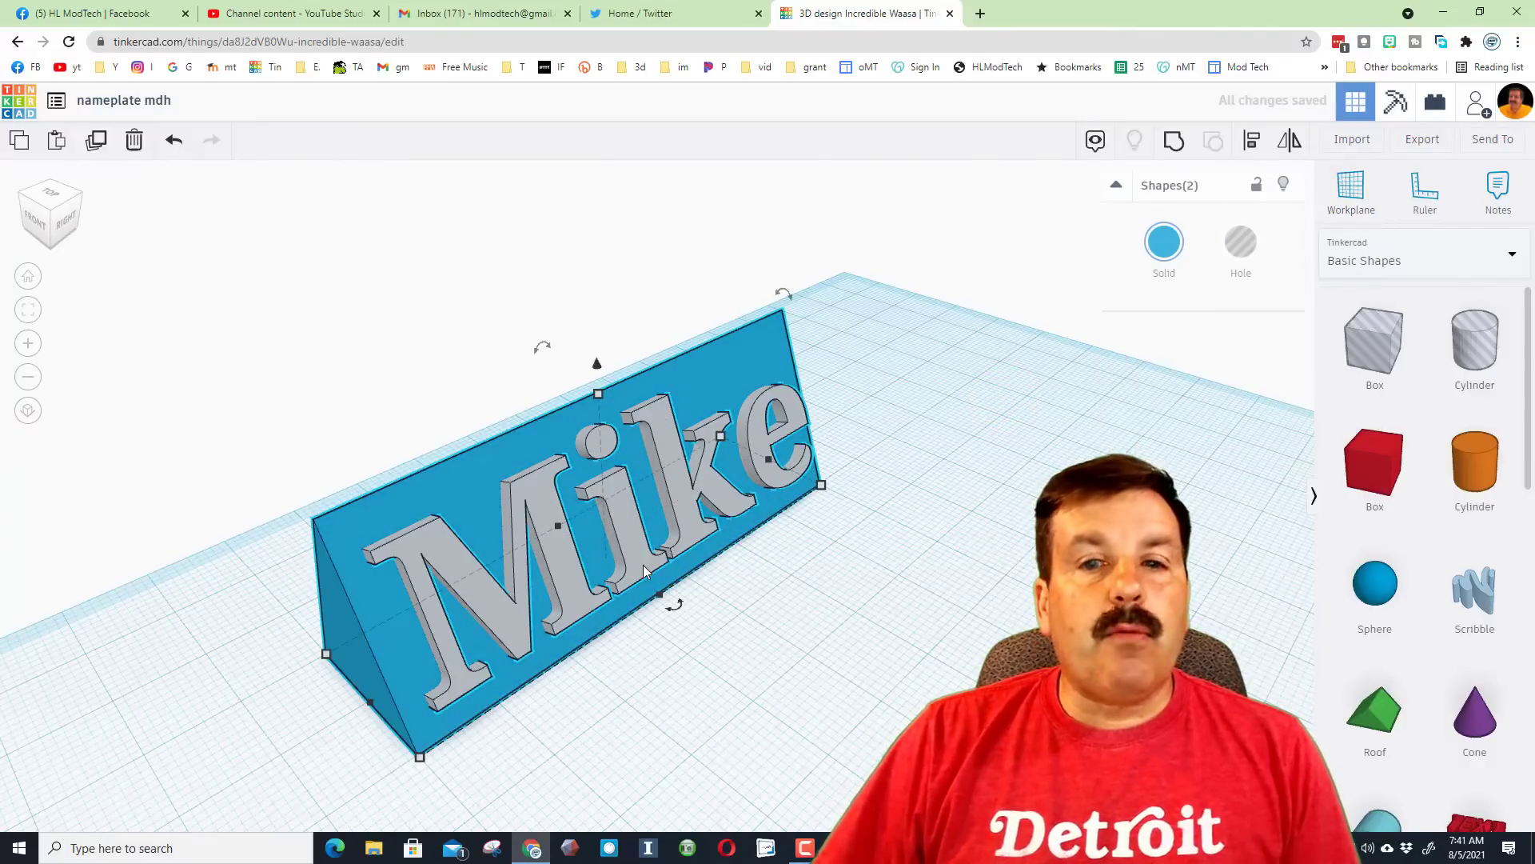
pyautogui.click(1024, 582)
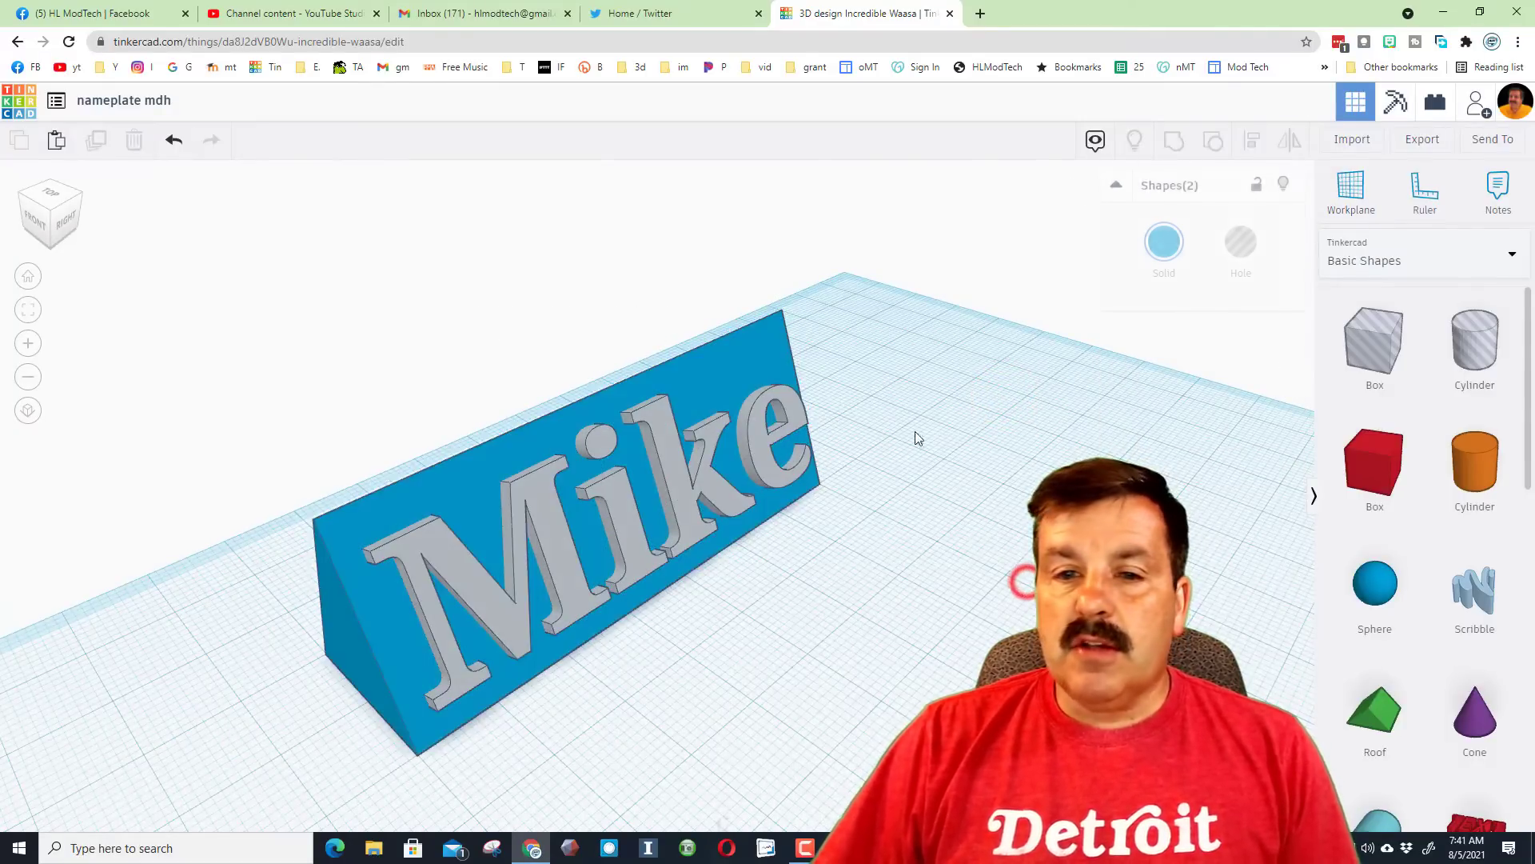
pyautogui.moveTo(867, 213); pyautogui.dragTo(554, 550)
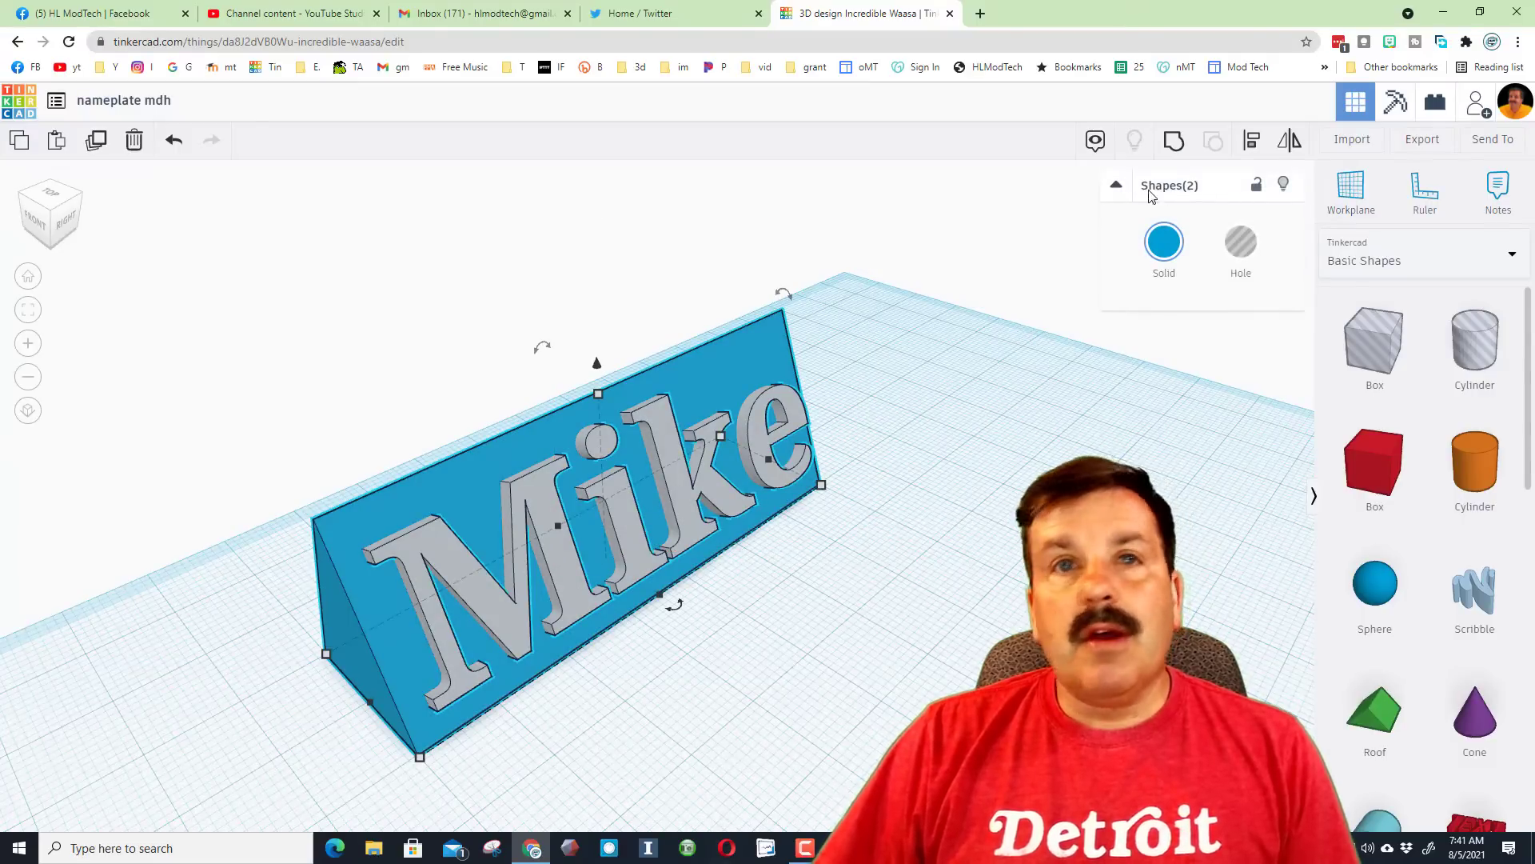
pyautogui.click(1174, 141)
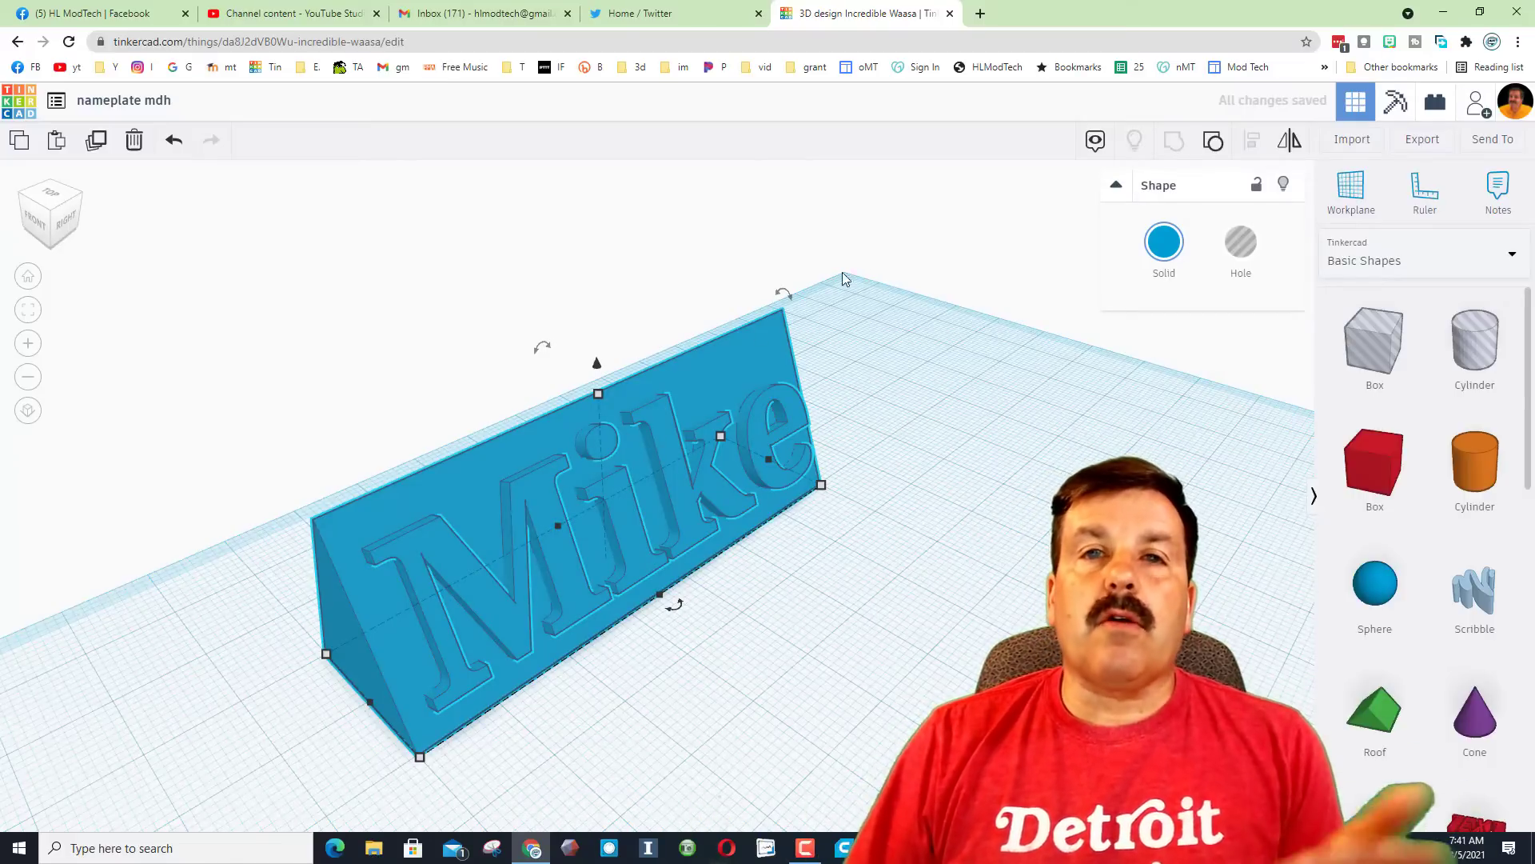
# Set the group to Multicolor to keep both colours, and view the back face
pyautogui.click(1164, 241)
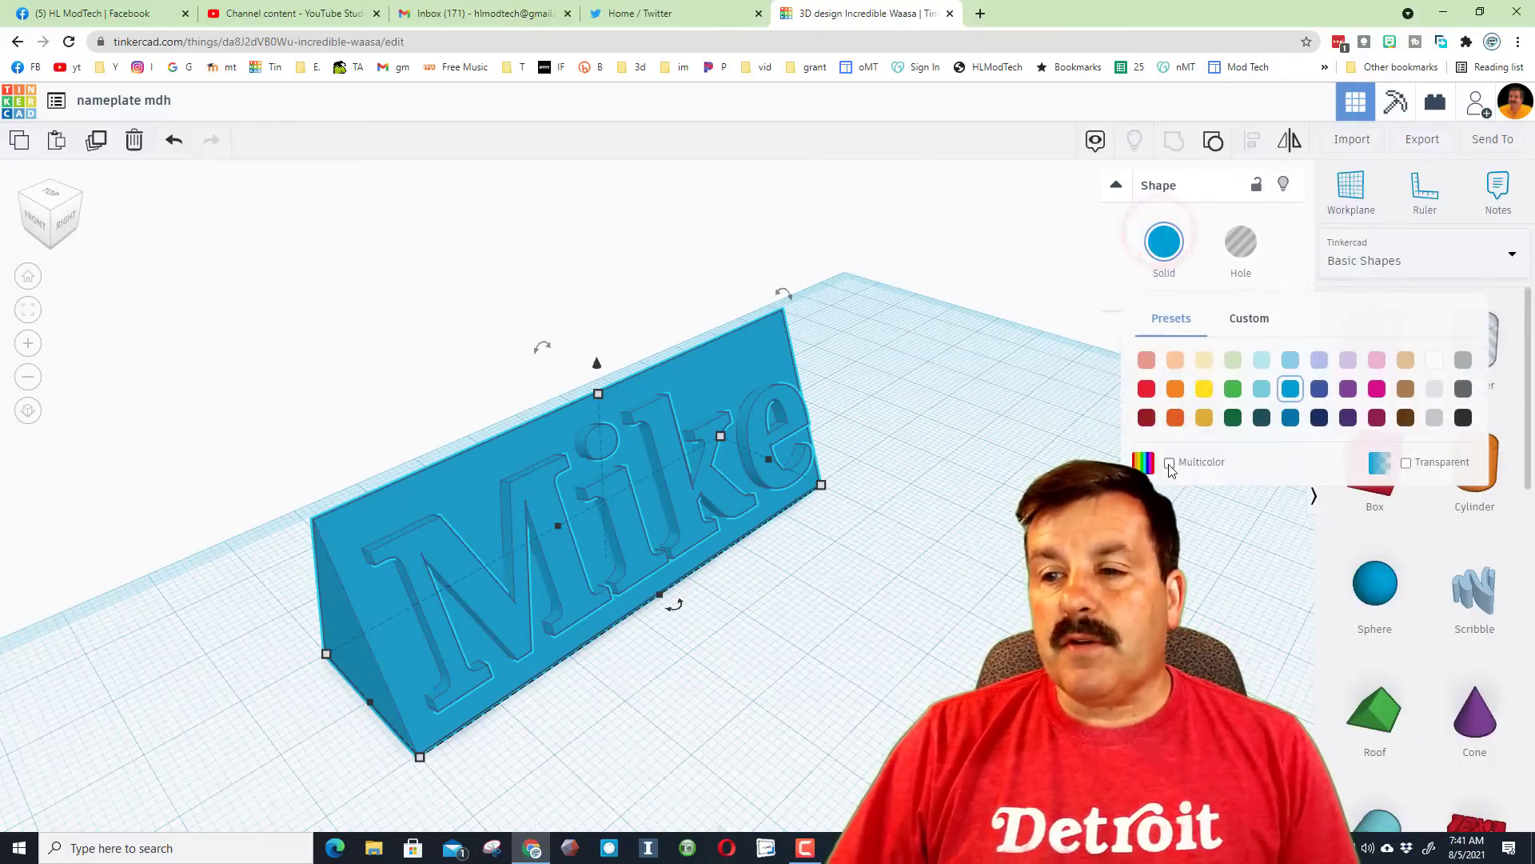
pyautogui.click(1169, 464)
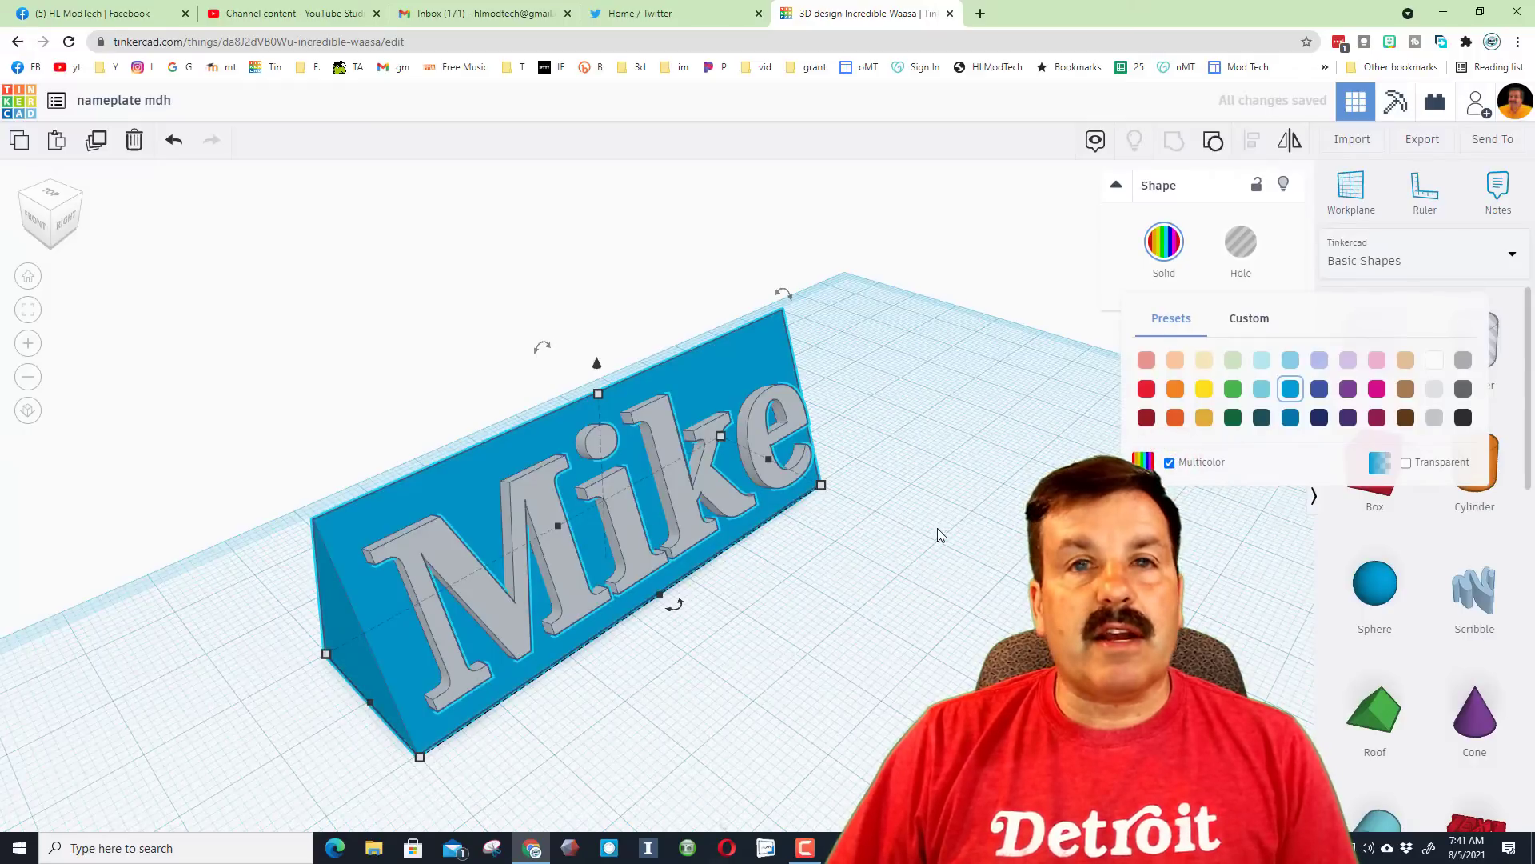
pyautogui.click(22, 197)
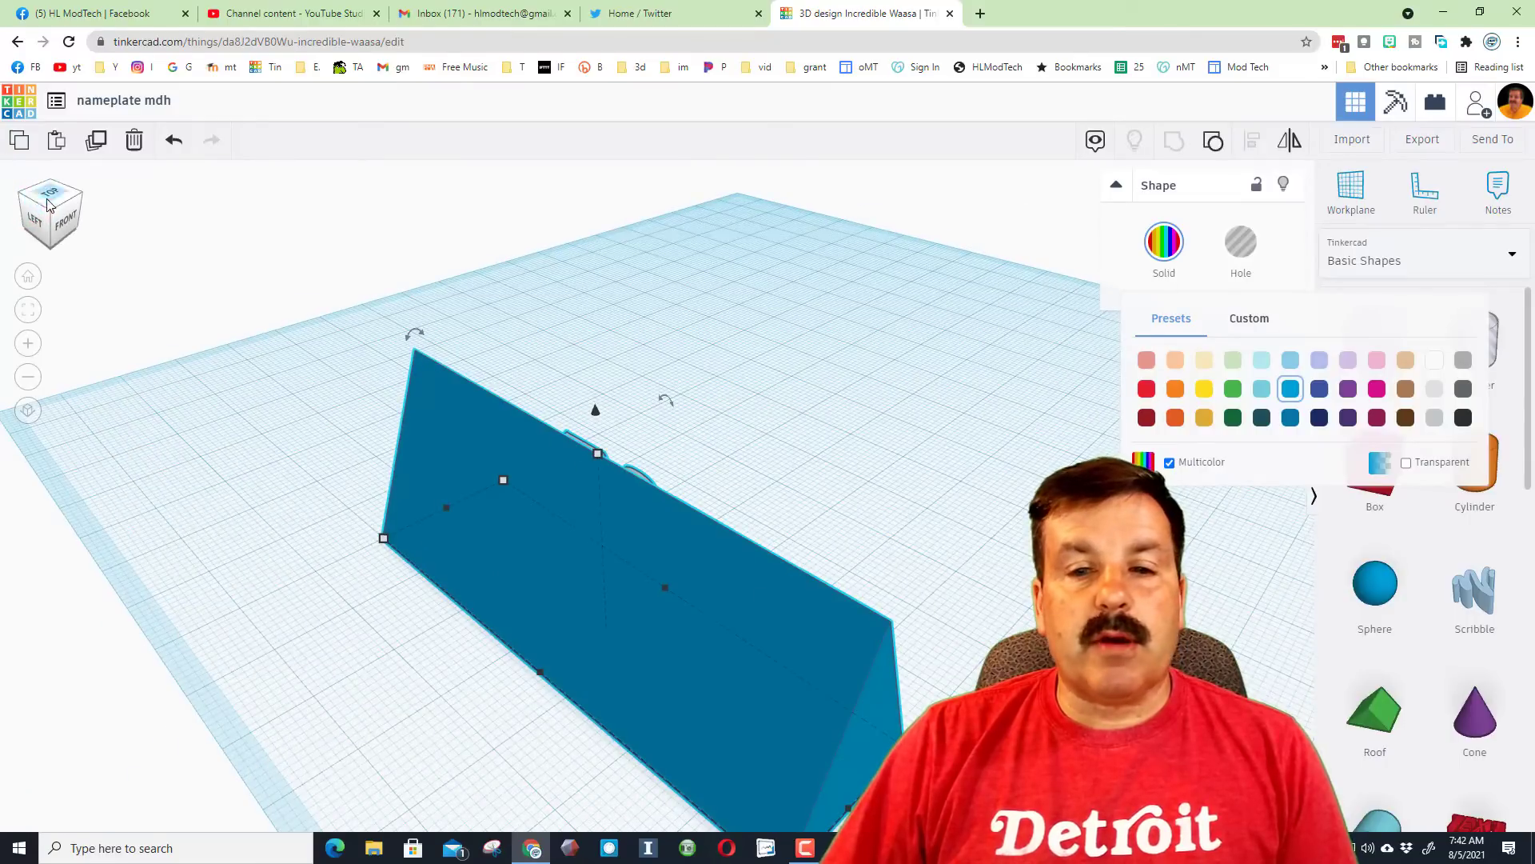
# Put the workplane on the back sloped face and add a new Text shape there
pyautogui.click(1374, 209)
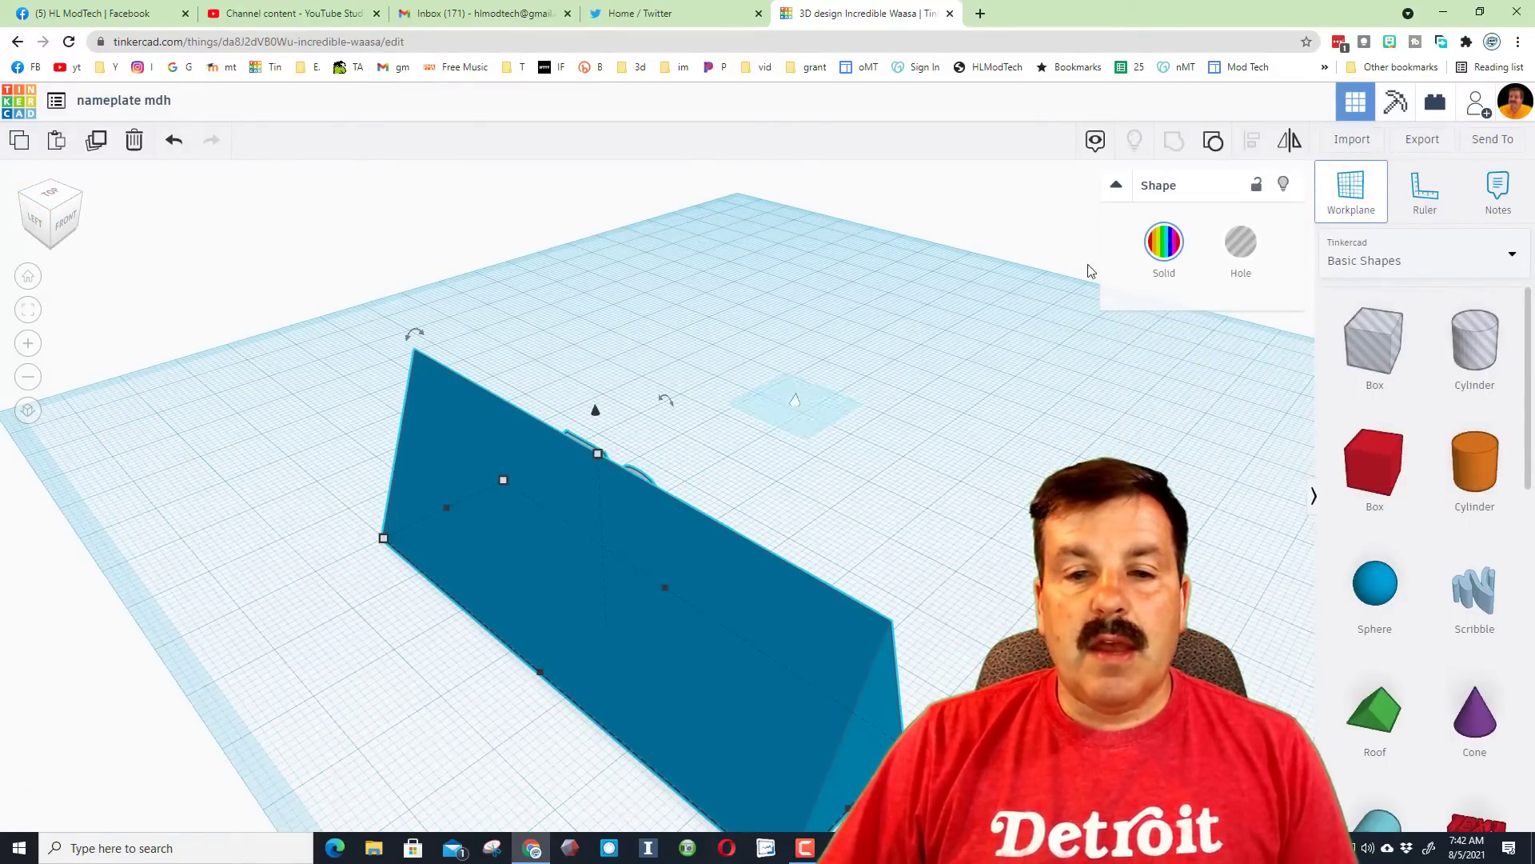
pyautogui.click(609, 558)
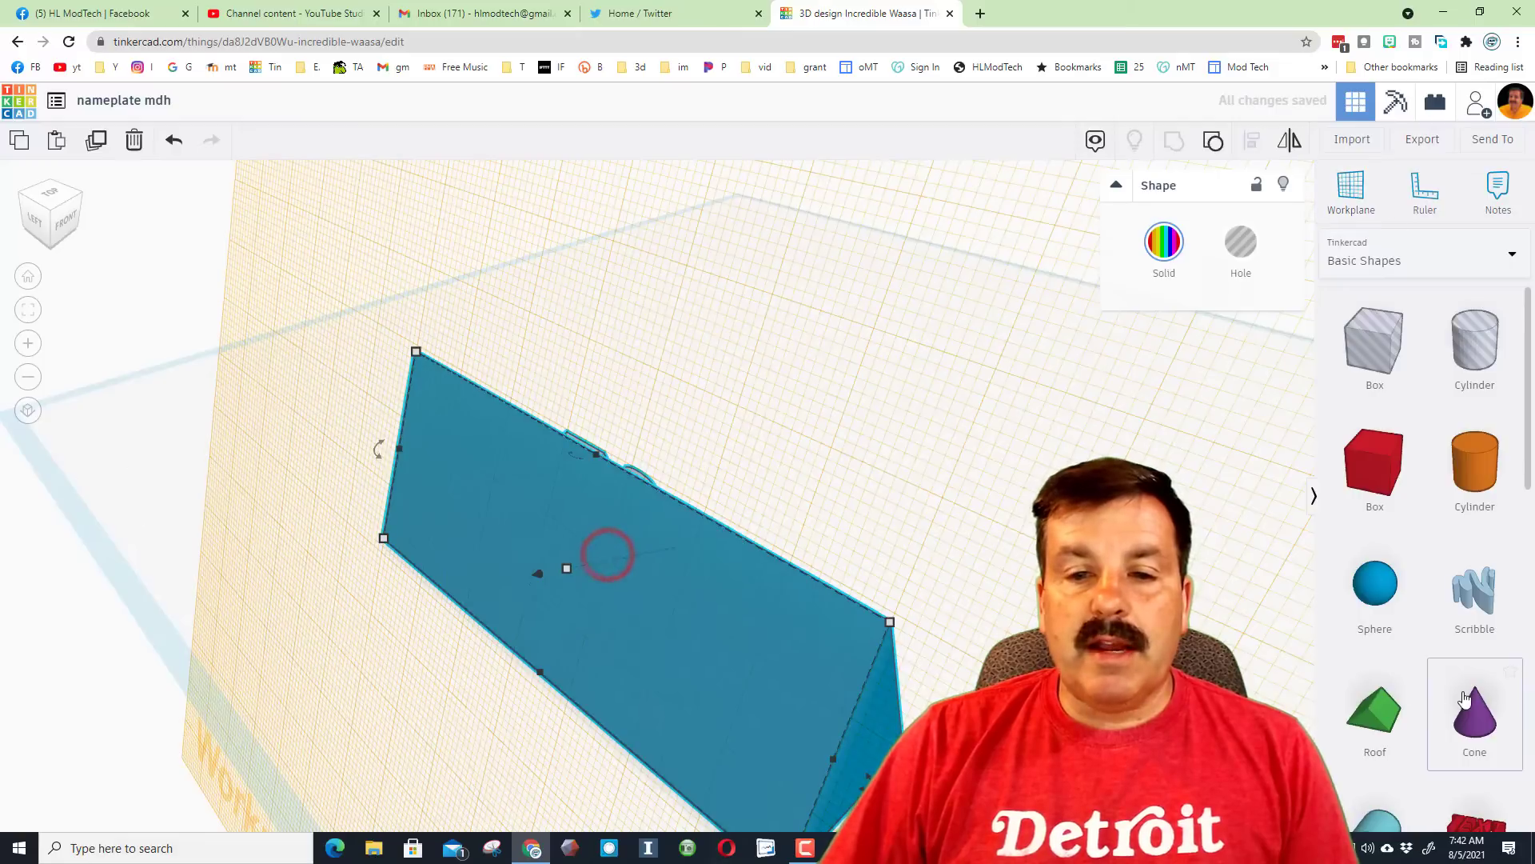
pyautogui.scroll(-2, 1465, 701)
pyautogui.moveTo(1474, 750); pyautogui.dragTo(652, 609)
pyautogui.click(27, 377)
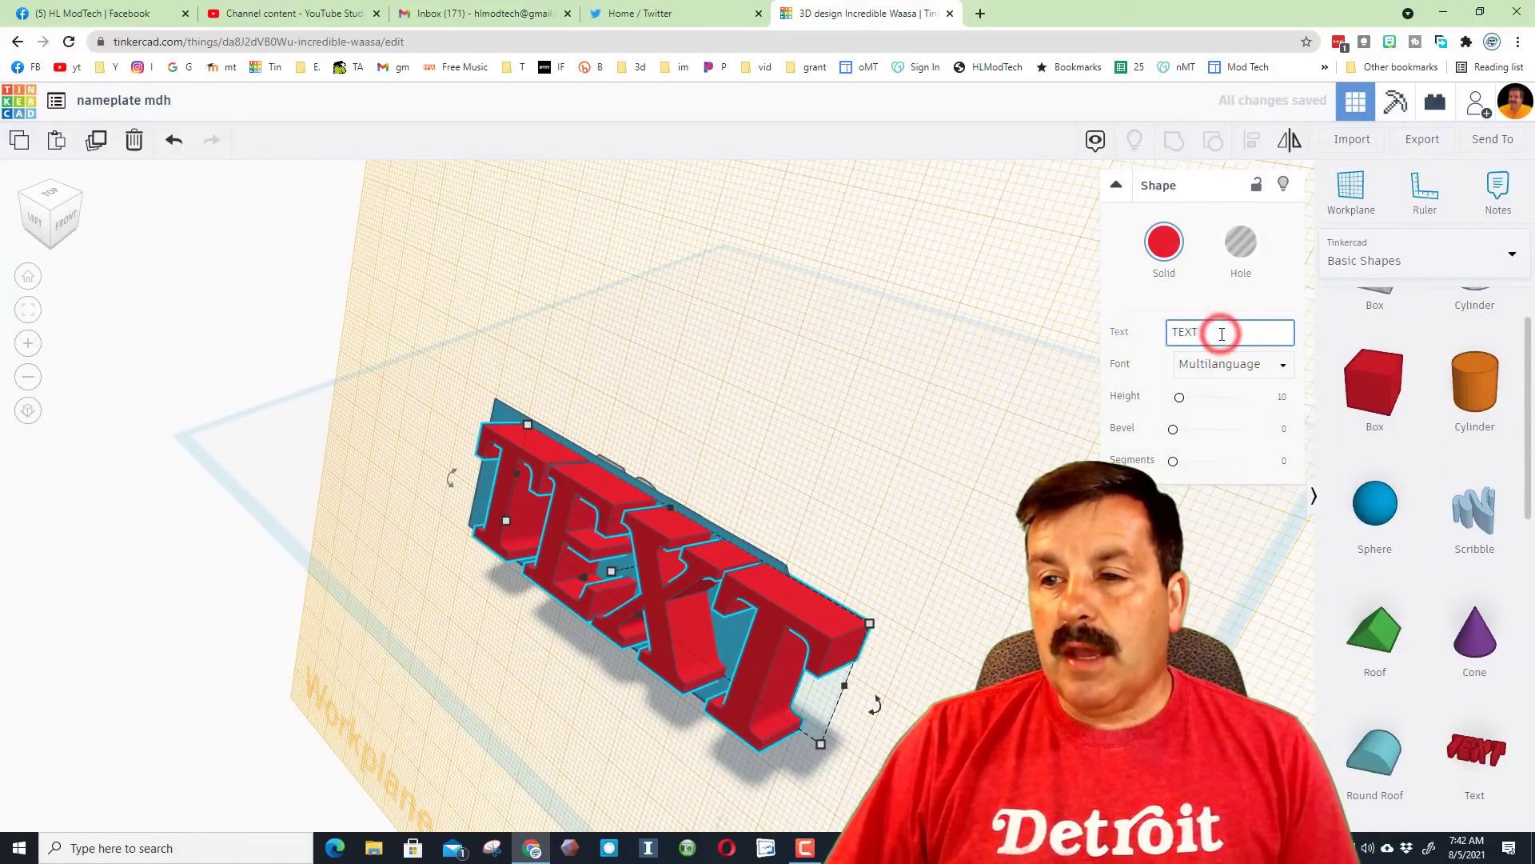
# Change the new text to the first name, color it light grey, and make it 2.00 tall
pyautogui.press('BackSpace')
pyautogui.press('BackSpace')
pyautogui.press('BackSpace')
pyautogui.press('BackSpace')
pyautogui.write('Mike')
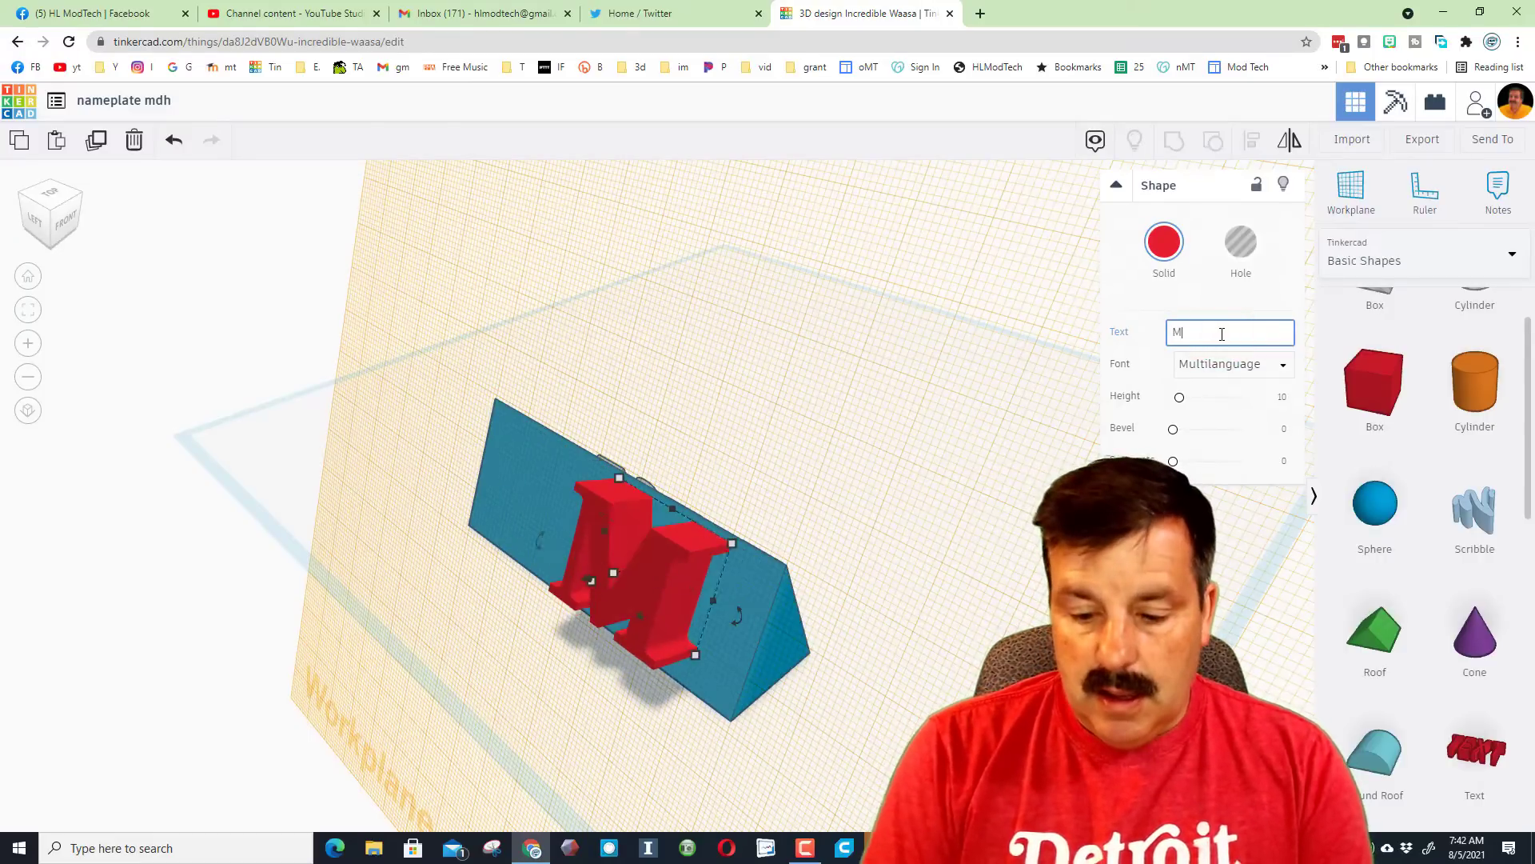
pyautogui.click(1149, 244)
pyautogui.click(1435, 389)
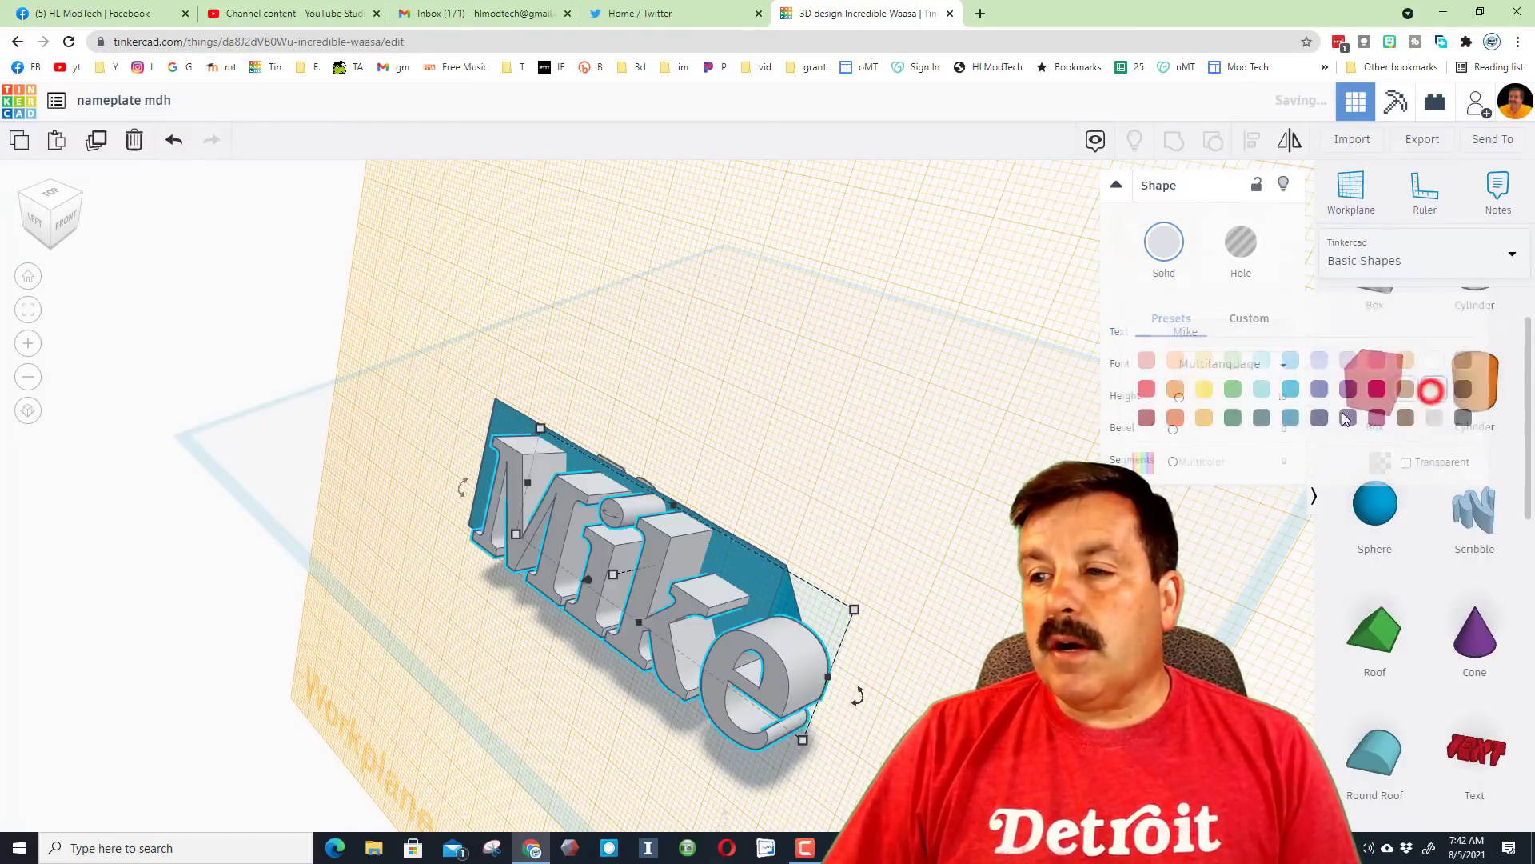
pyautogui.click(613, 573)
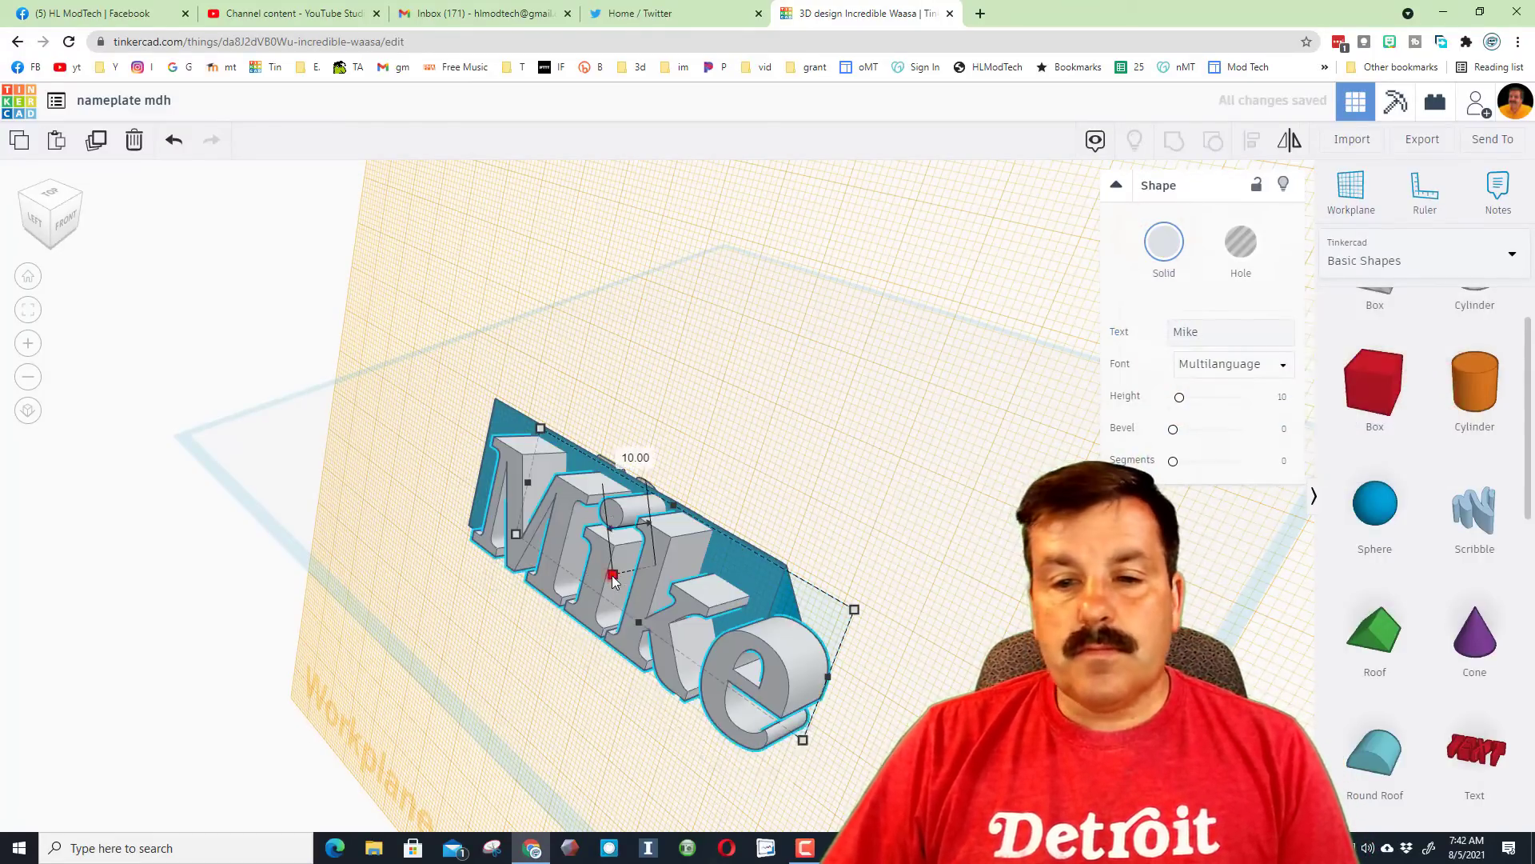
pyautogui.click(621, 450)
pyautogui.write('2')
pyautogui.press('Return')
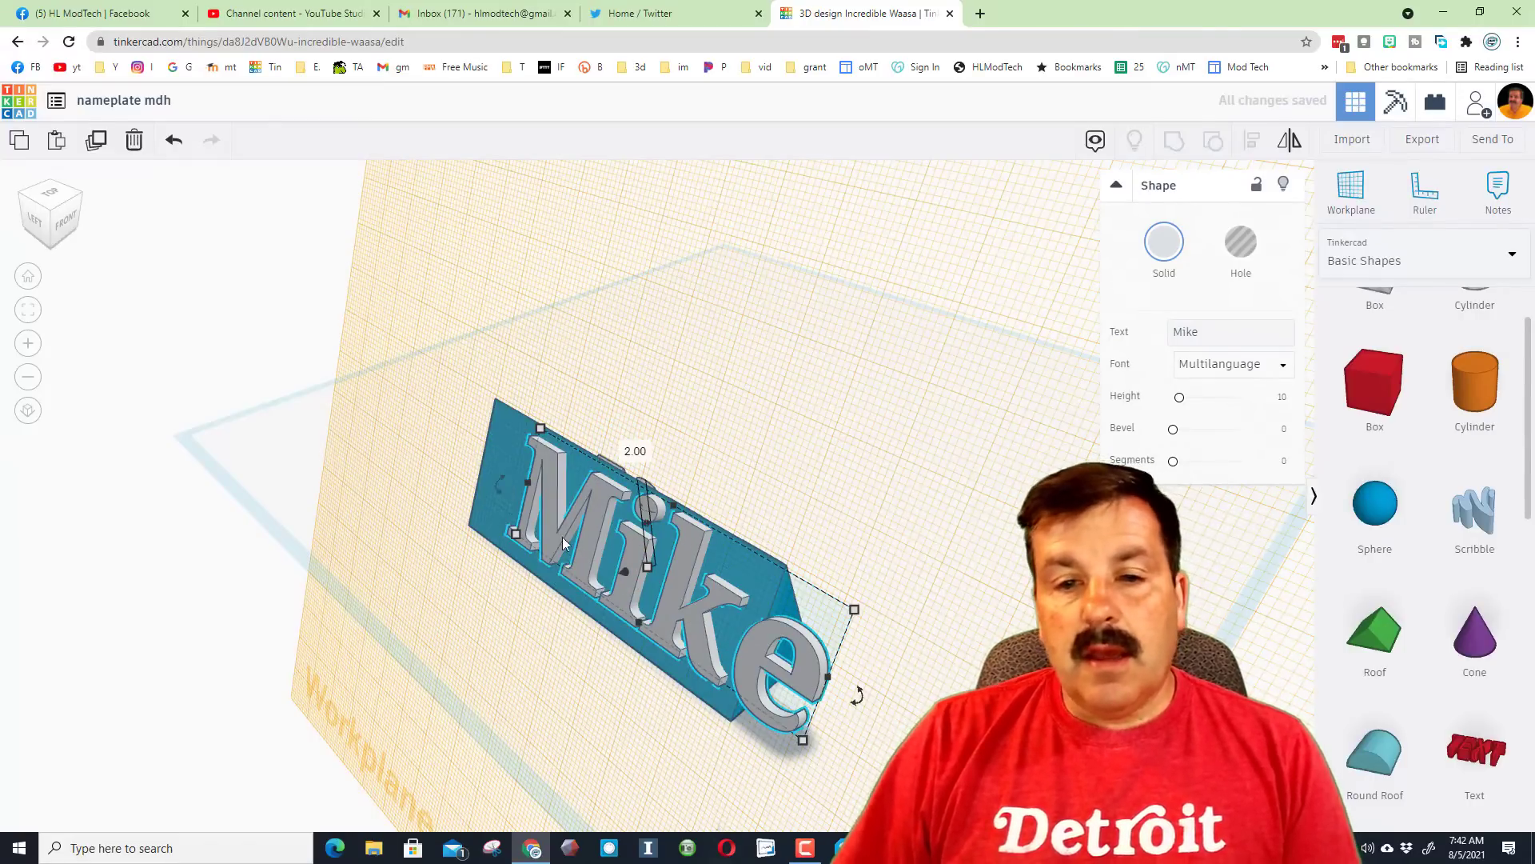
# Position the back-face text on the slope and set its width to 67.00
pyautogui.moveTo(562, 527); pyautogui.dragTo(523, 510)
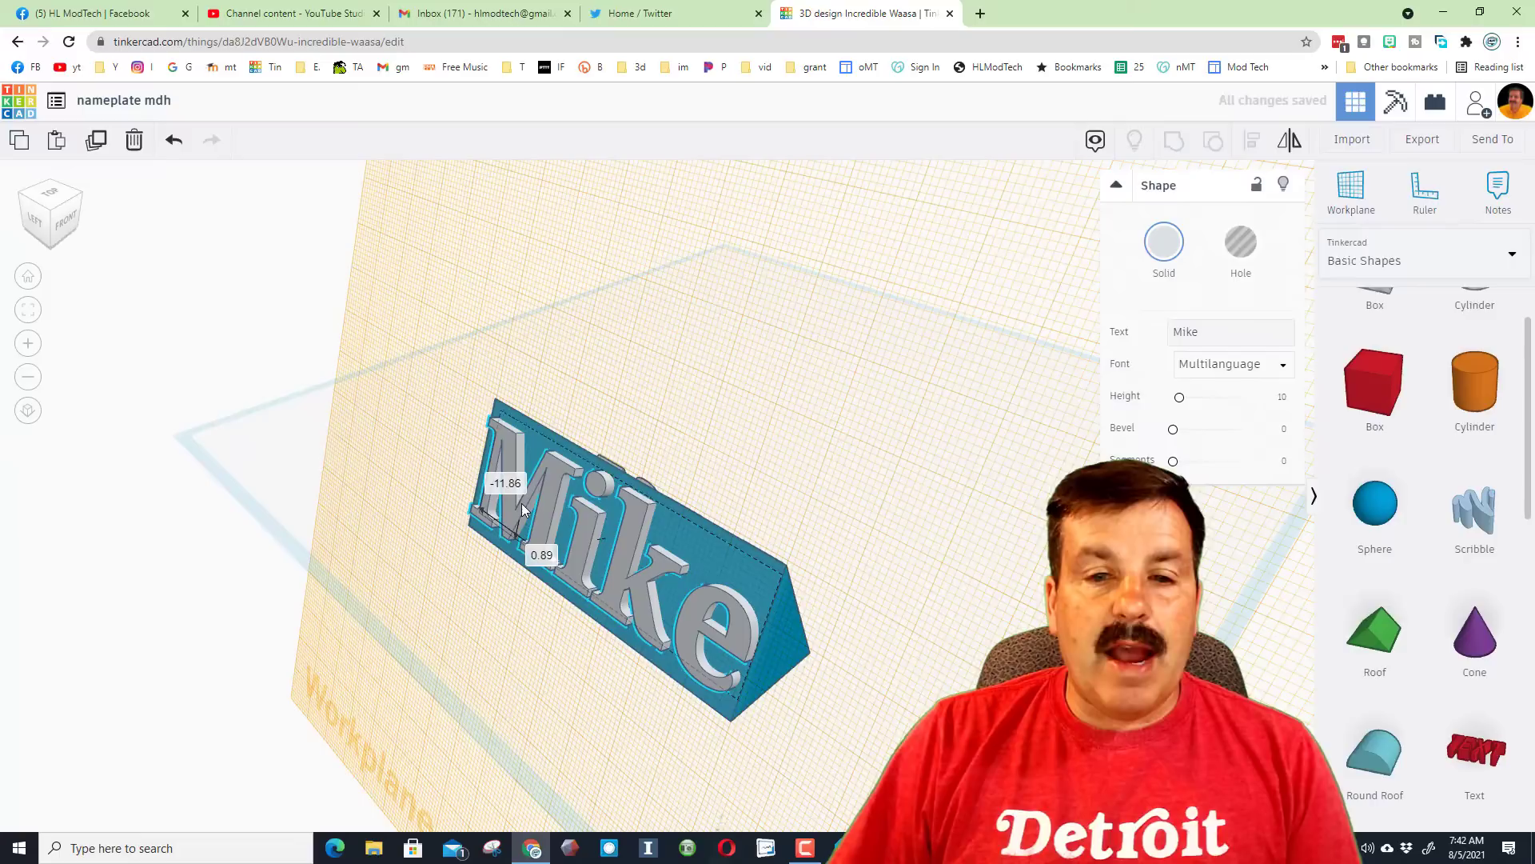
pyautogui.moveTo(760, 632)
pyautogui.mouseDown()
pyautogui.moveTo(708, 612)
pyautogui.moveTo(752, 642)
pyautogui.mouseUp()
pyautogui.moveTo(480, 703); pyautogui.dragTo(912, 605, button='right')
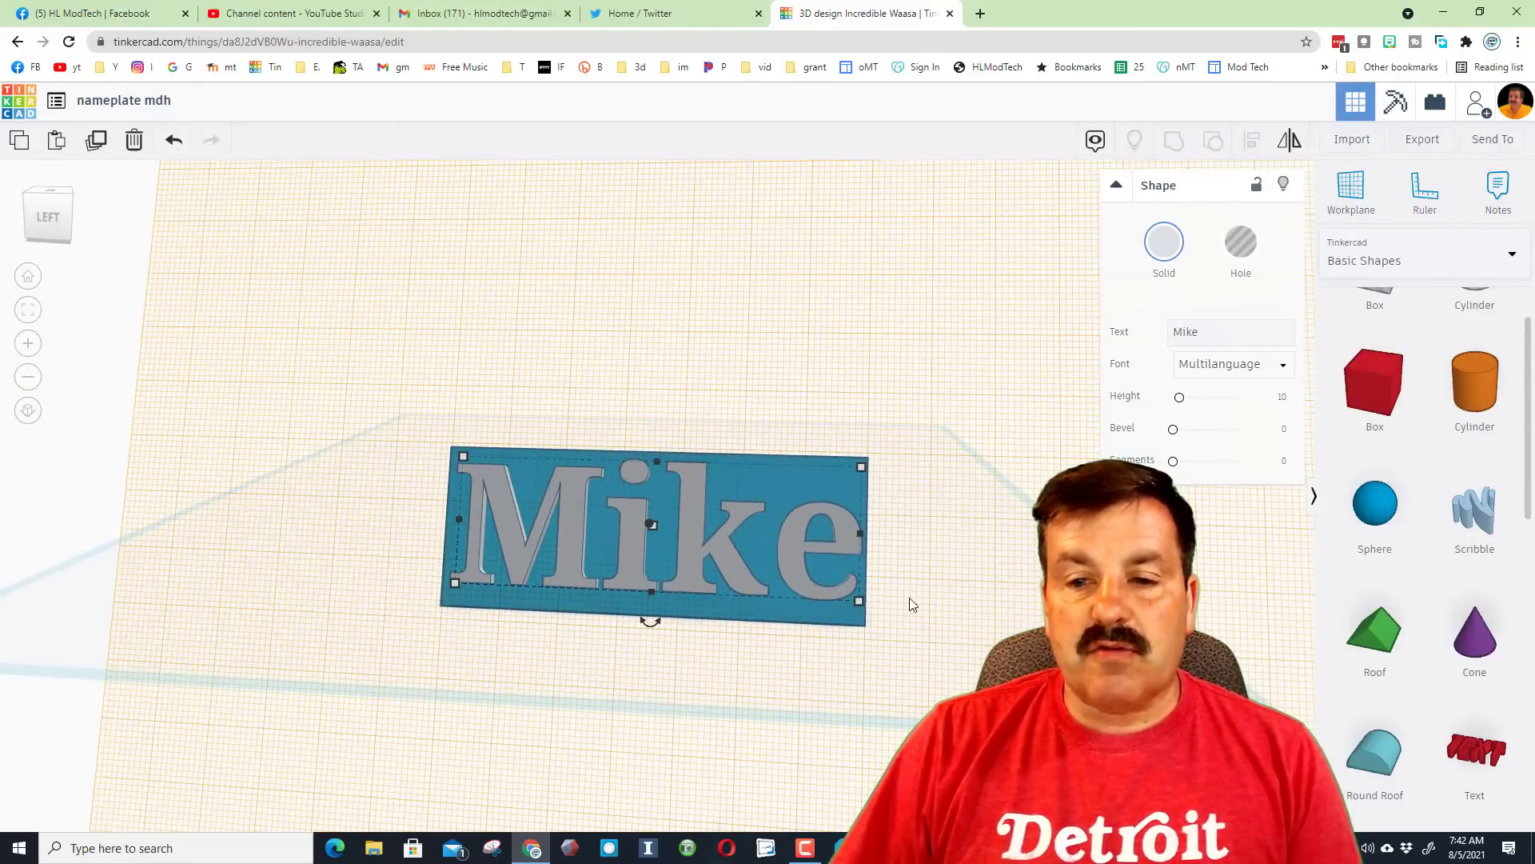
# Reset the workplane, group the back-face text with the roof, and orbit to inspect
pyautogui.click(45, 219)
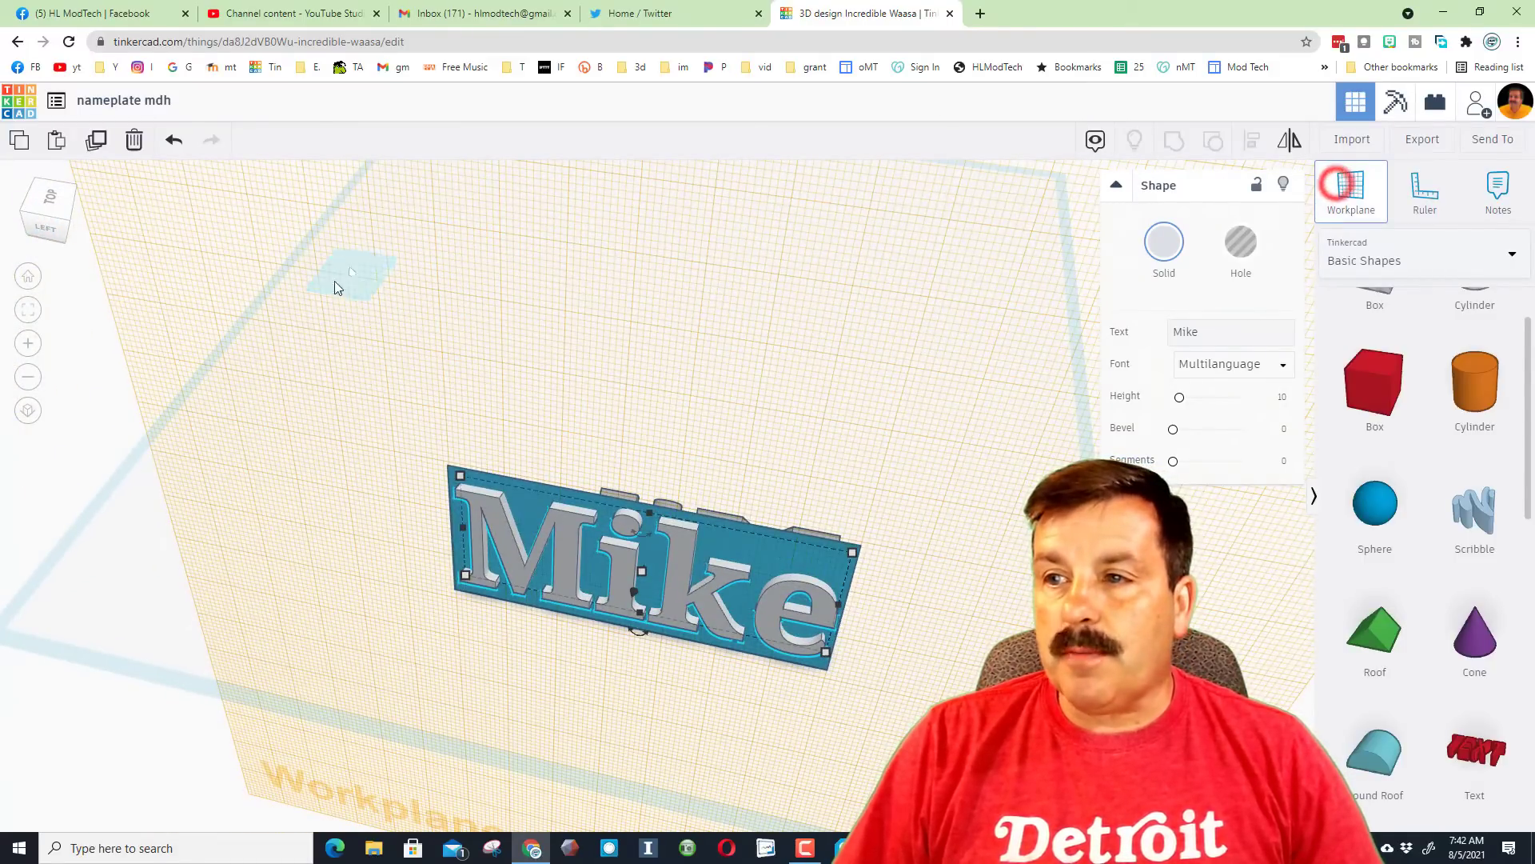
pyautogui.click(306, 397)
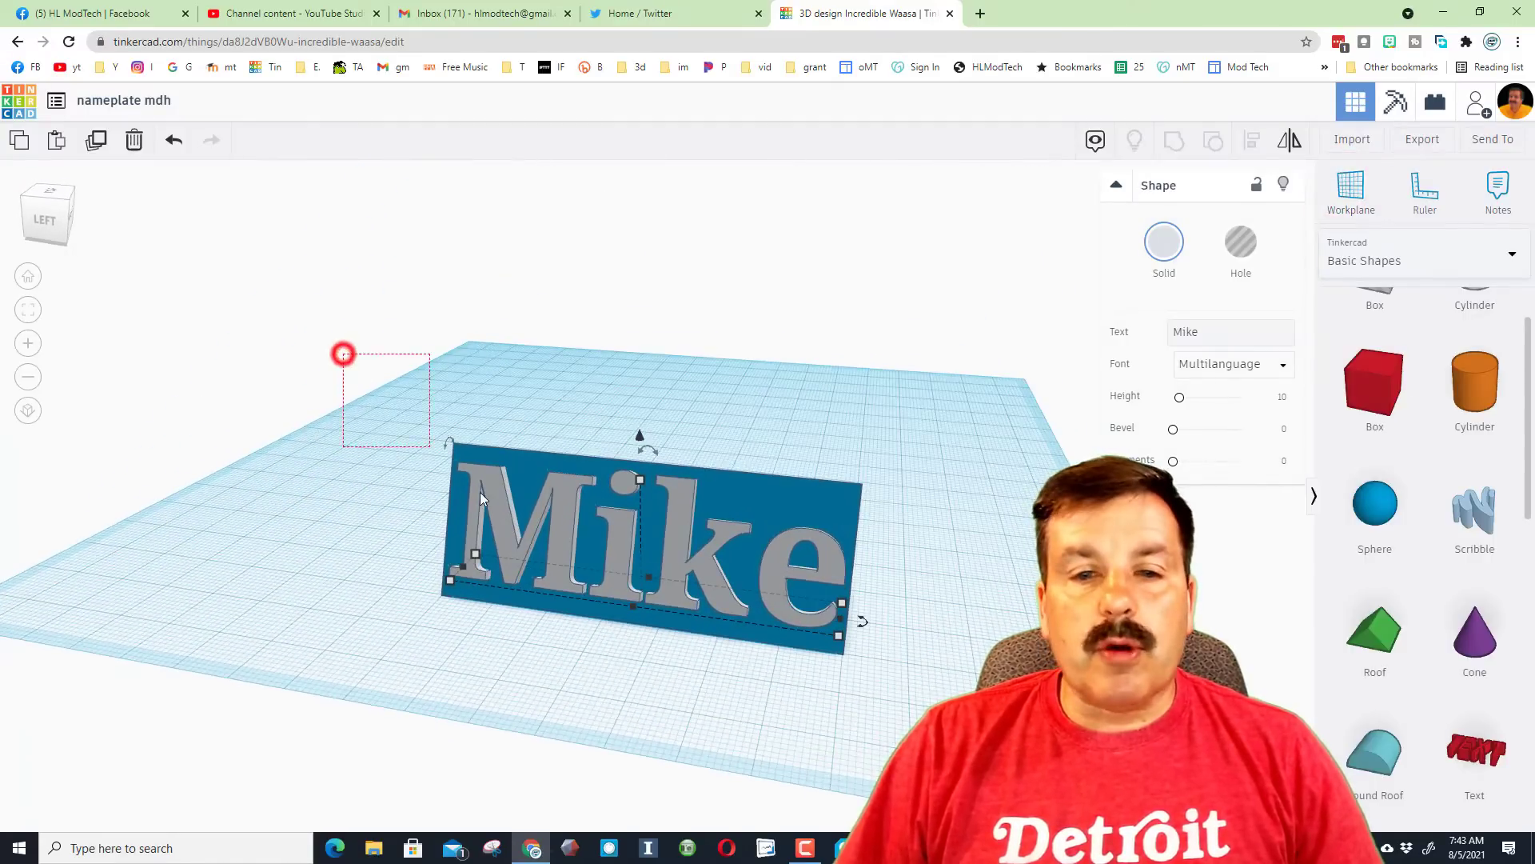
pyautogui.moveTo(550, 508); pyautogui.dragTo(894, 673)
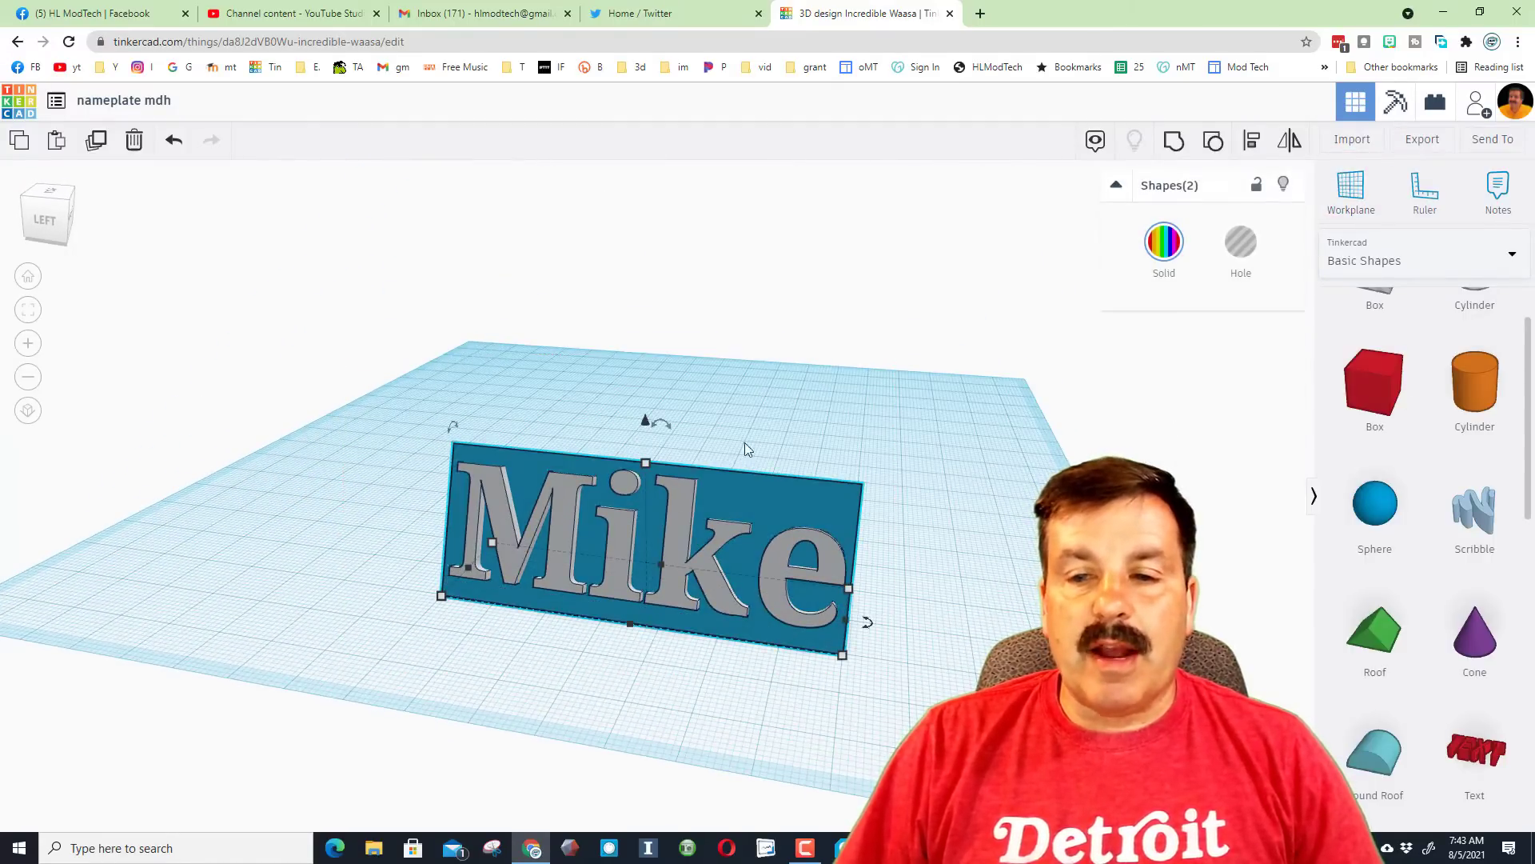
pyautogui.click(1175, 143)
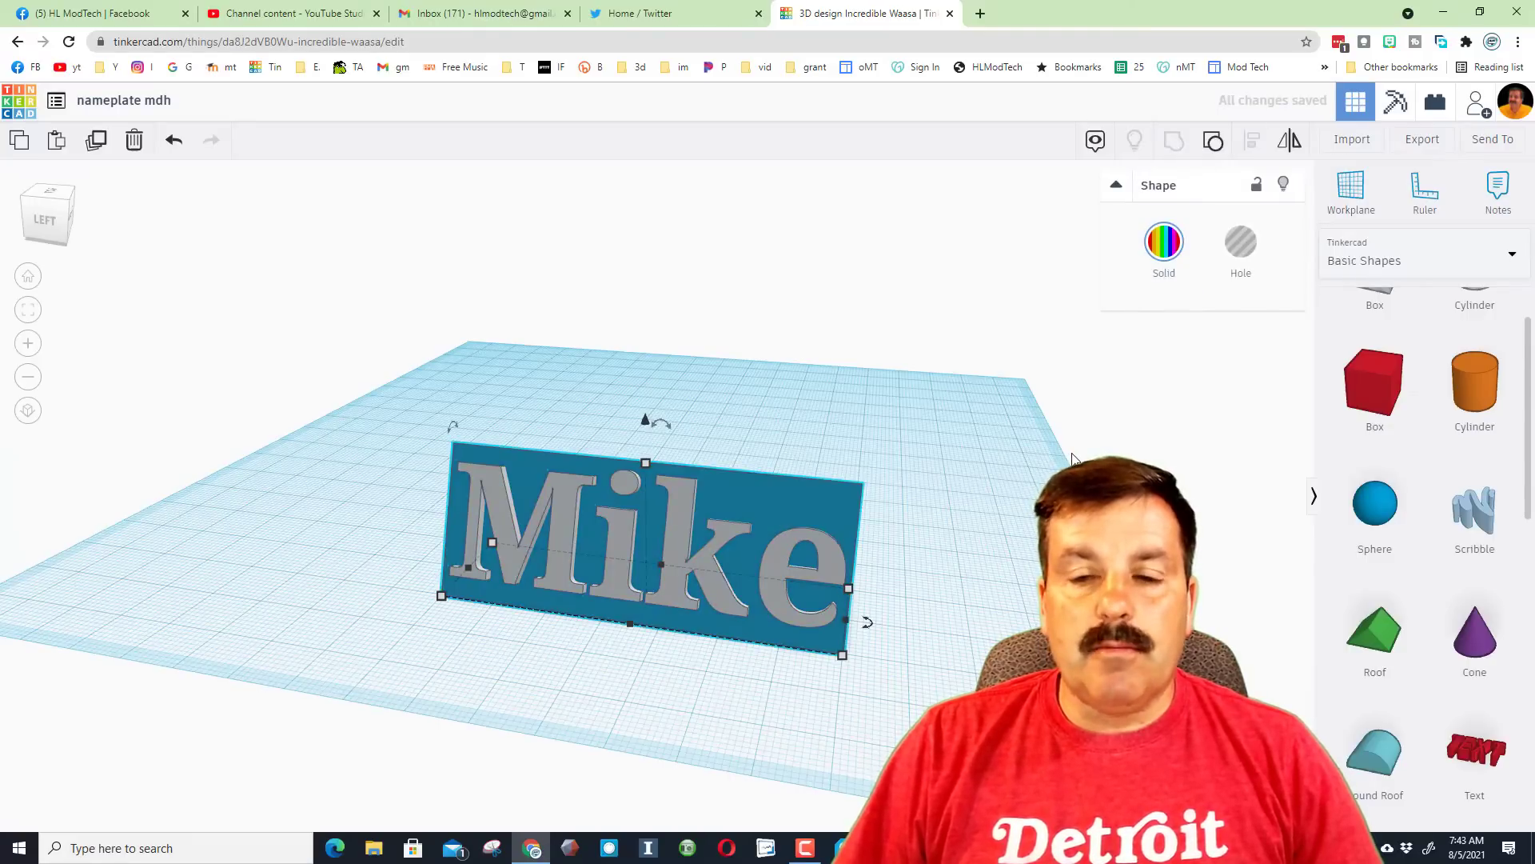
pyautogui.moveTo(1074, 458); pyautogui.dragTo(733, 497, button='right')
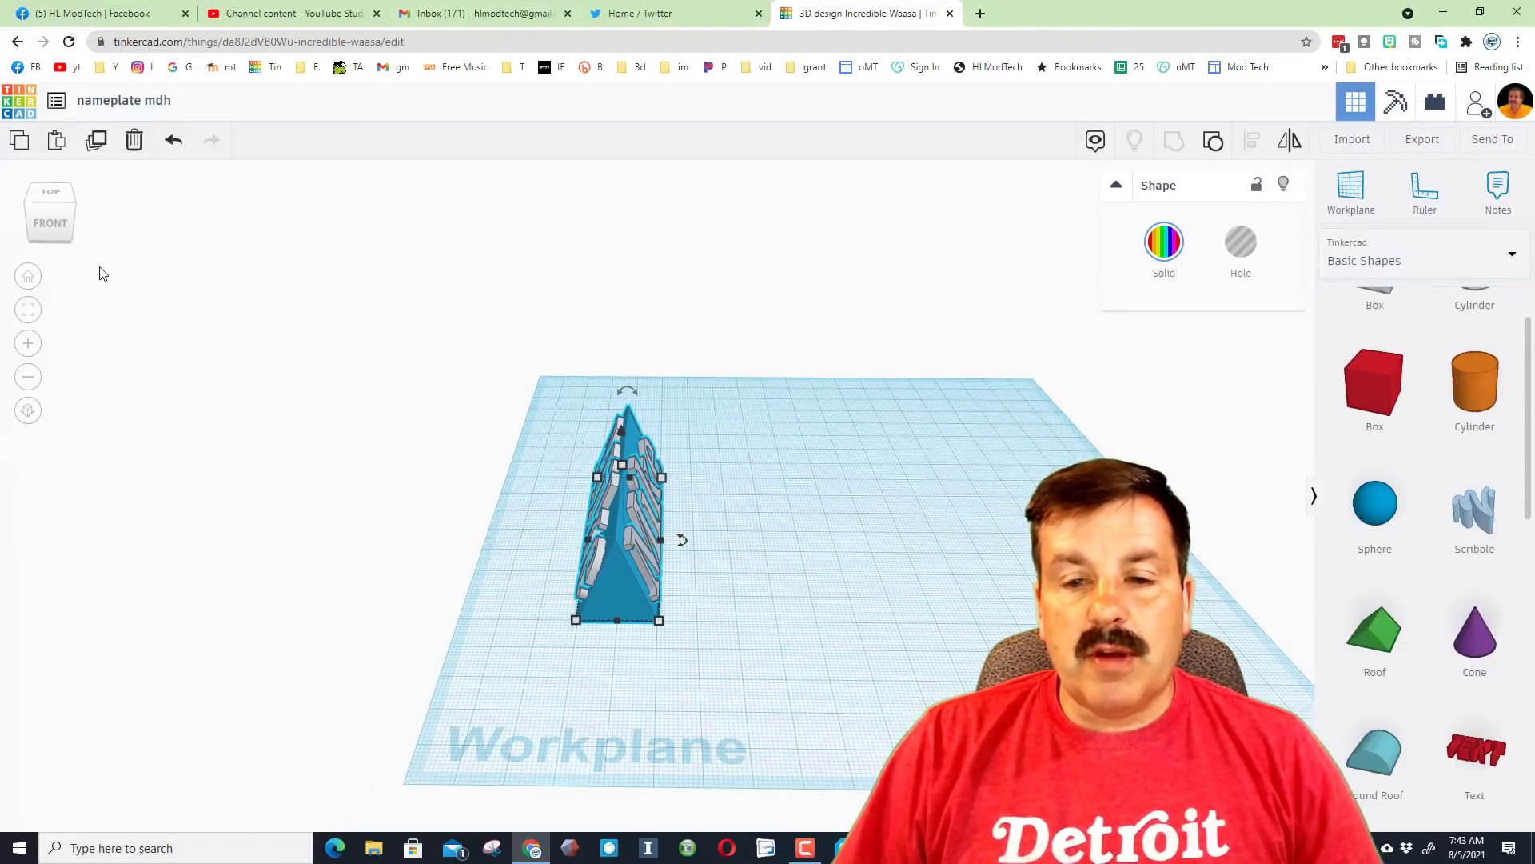
pyautogui.click(26, 206)
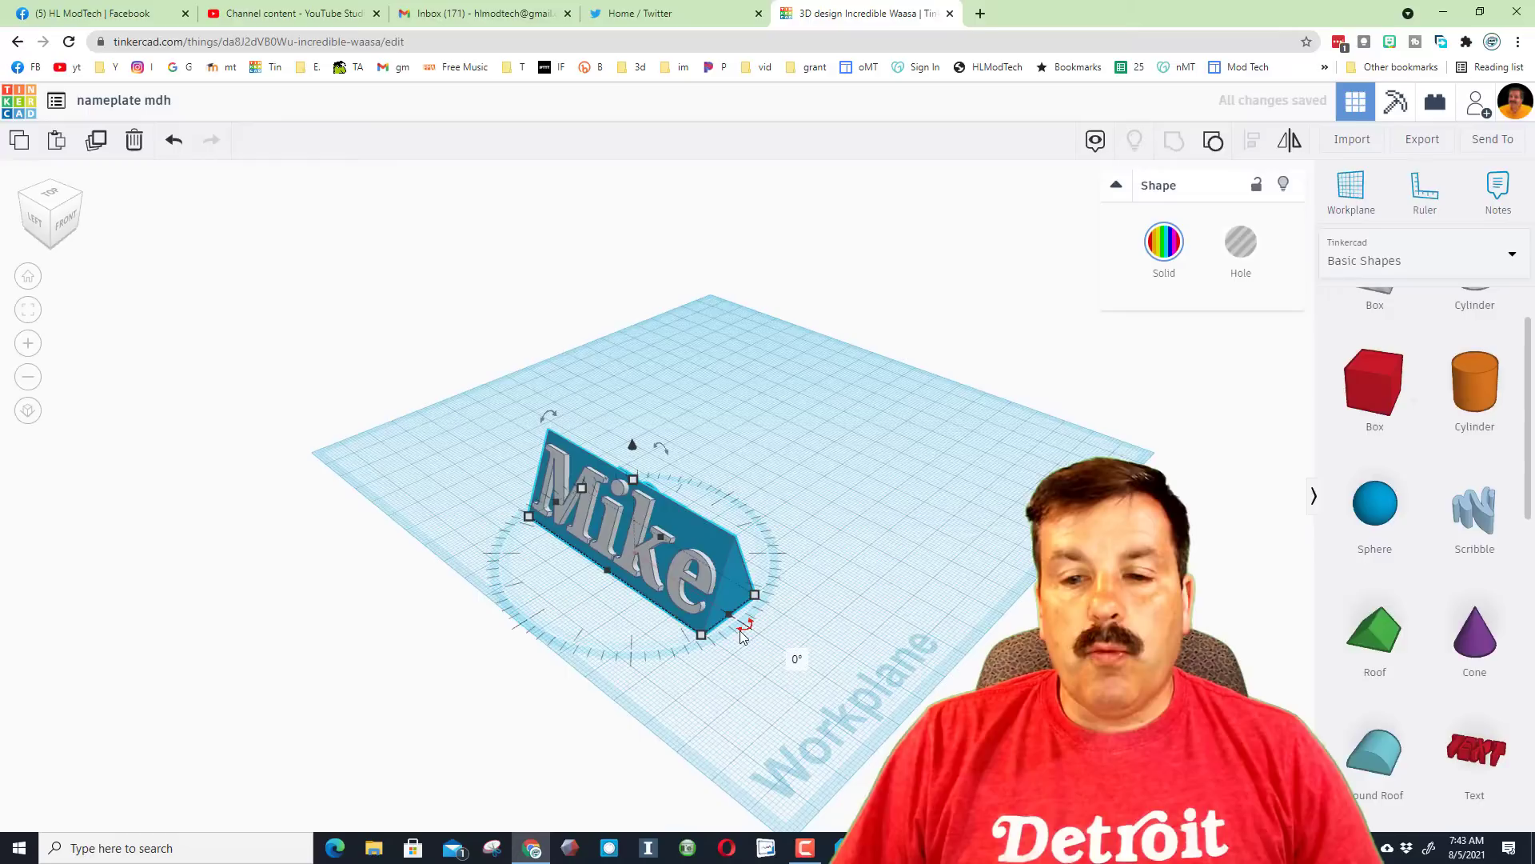
# Try rotating and moving the nameplate, then undo those attempts
pyautogui.moveTo(742, 636); pyautogui.dragTo(851, 685)
pyautogui.click(841, 656)
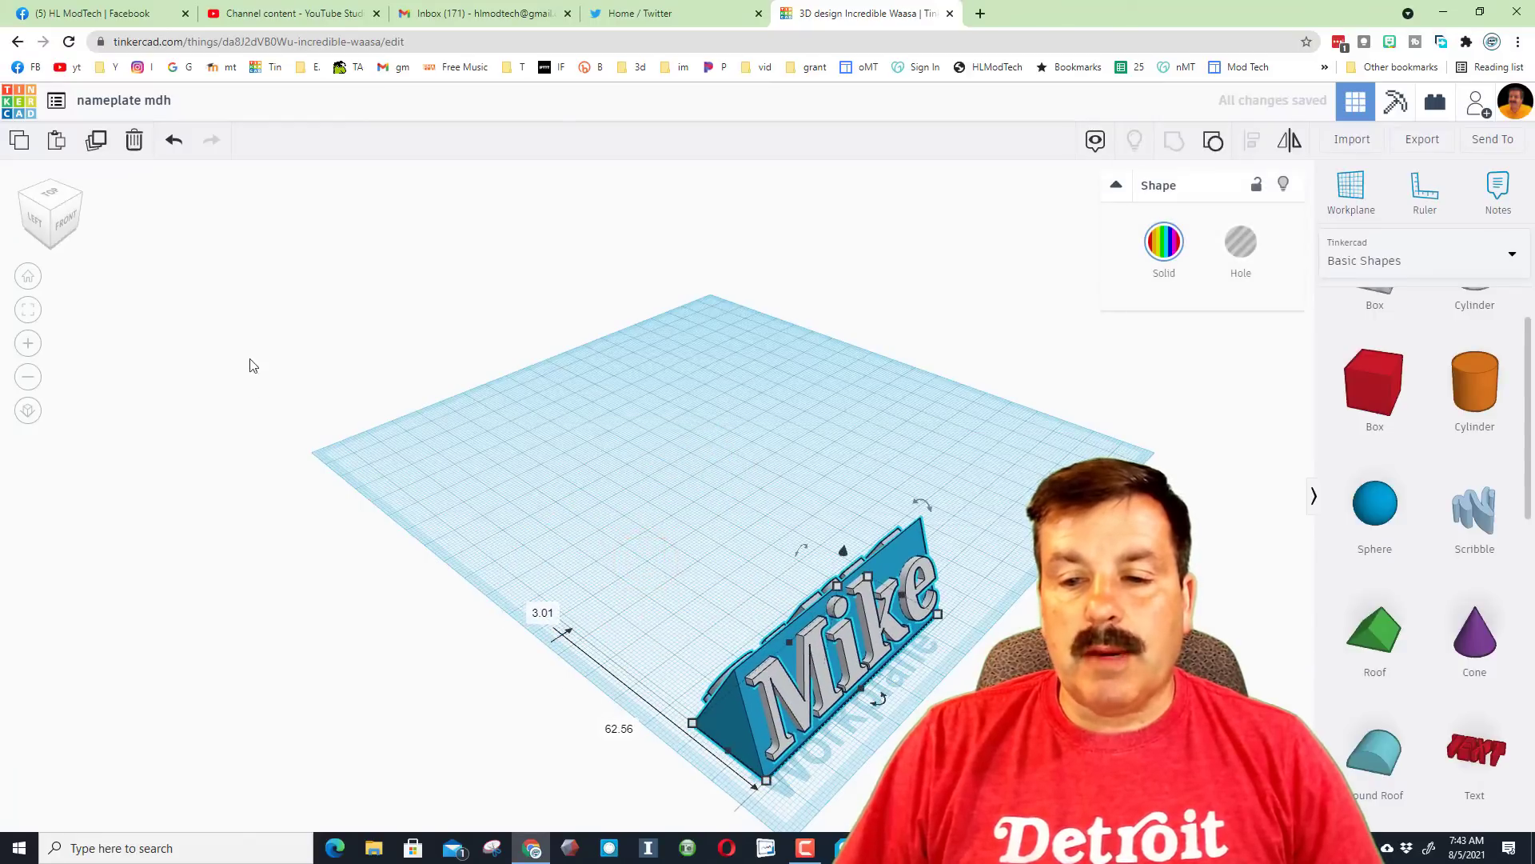
pyautogui.click(174, 140)
pyautogui.click(174, 140)
pyautogui.click(174, 140)
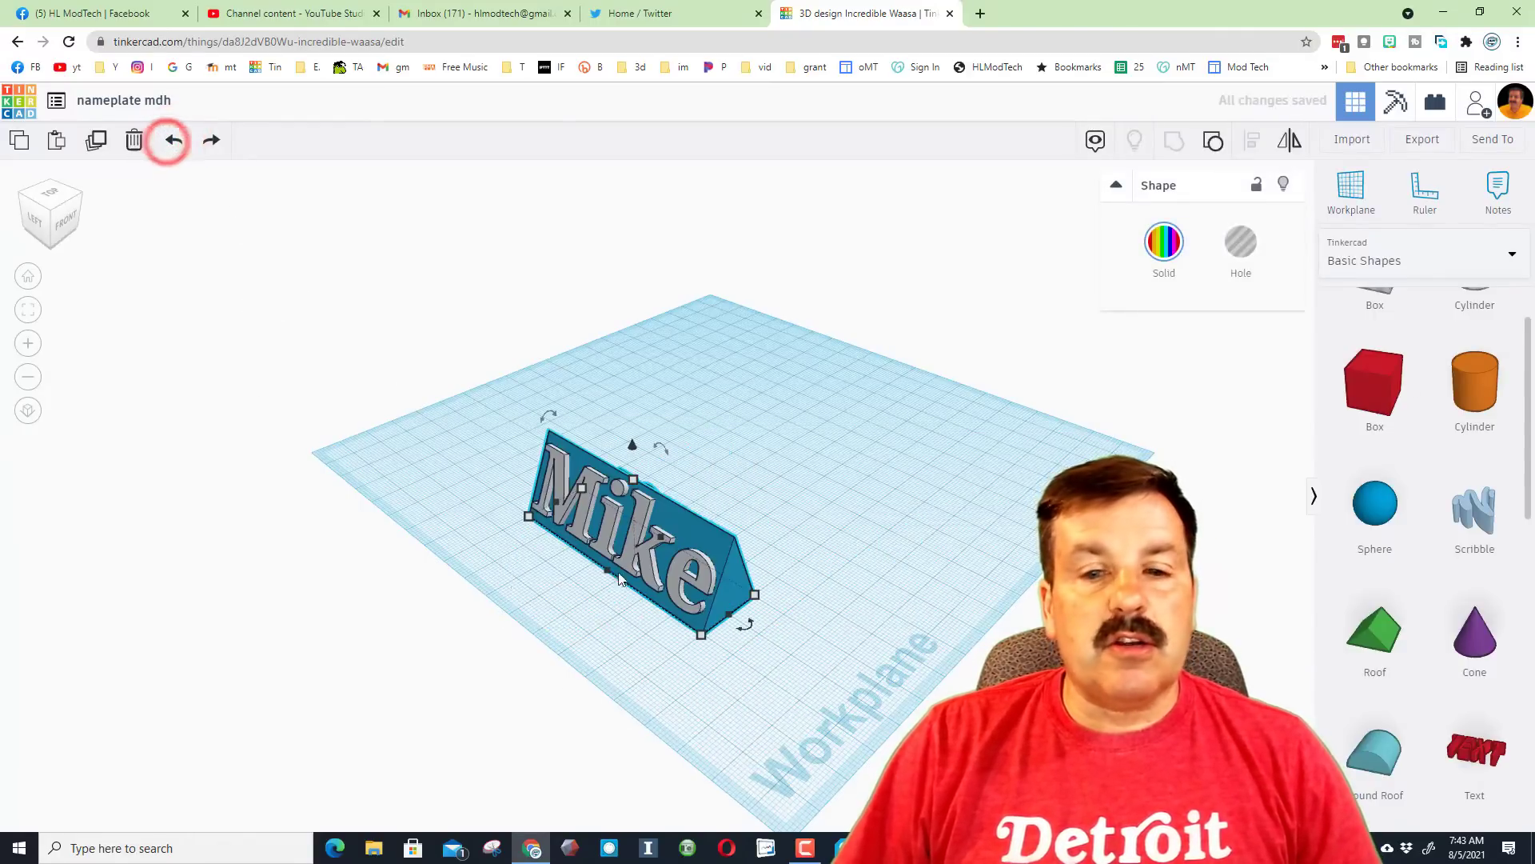
pyautogui.click(790, 661)
# Turn the nameplate 90° and move it to the front right, viewed from the front
pyautogui.click(712, 598)
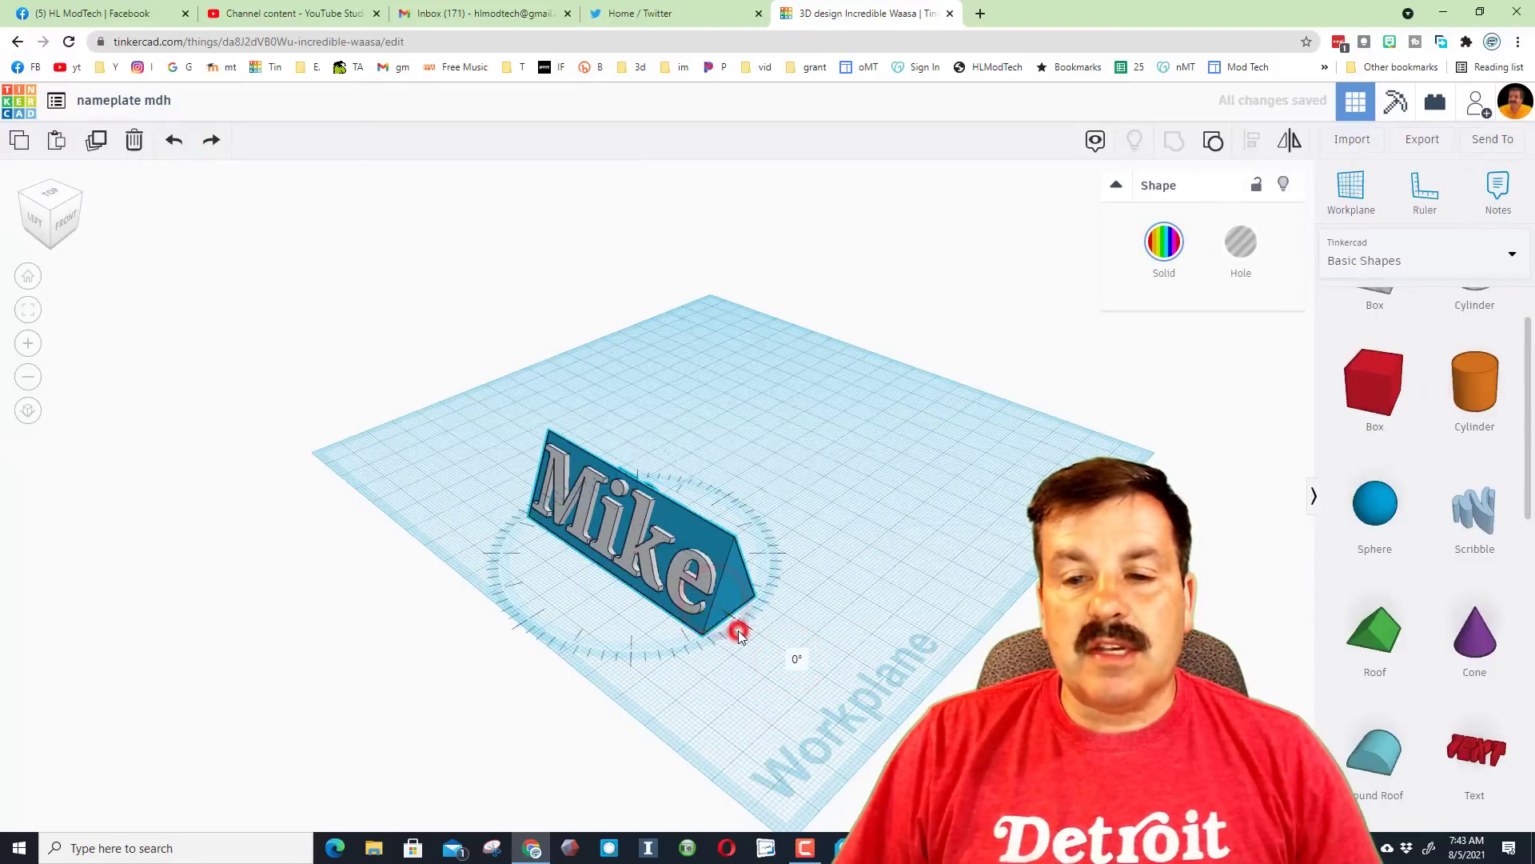
pyautogui.moveTo(793, 664); pyautogui.dragTo(795, 662)
pyautogui.click(650, 646)
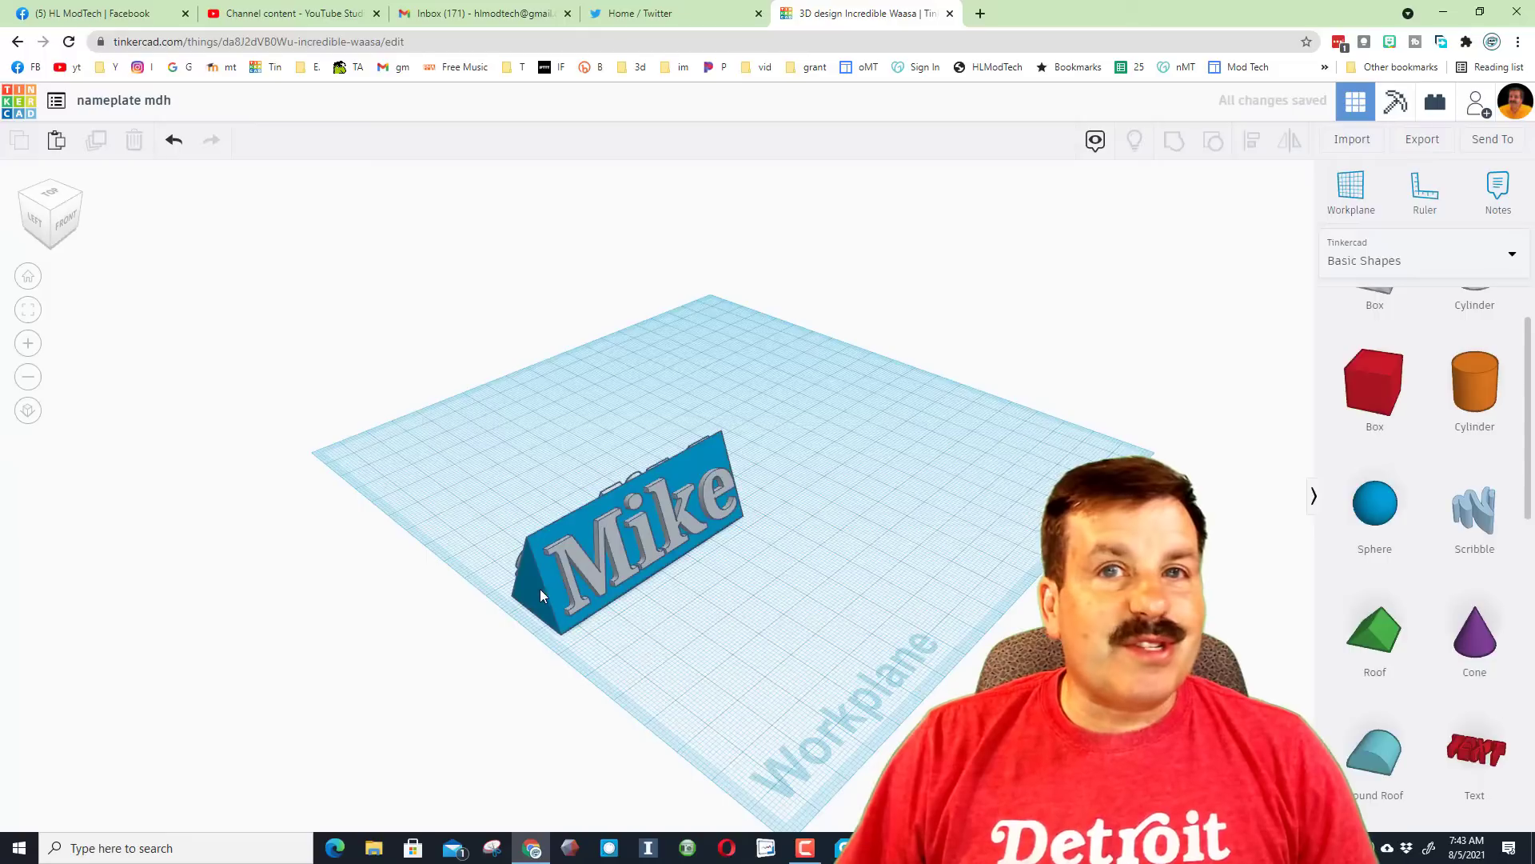
pyautogui.moveTo(550, 579); pyautogui.dragTo(772, 745)
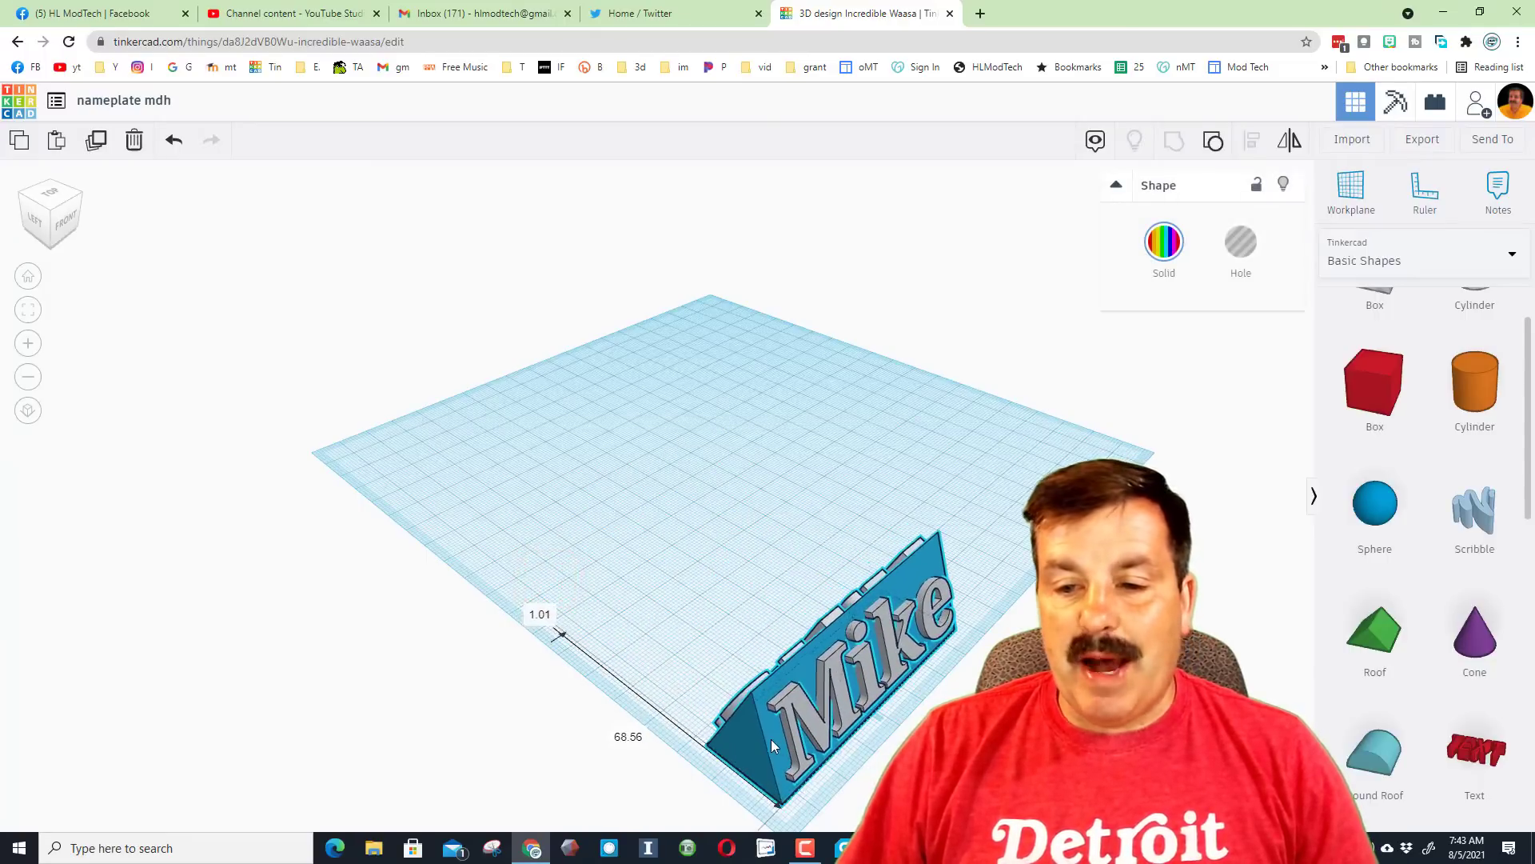
pyautogui.moveTo(771, 745); pyautogui.dragTo(980, 573, button='right')
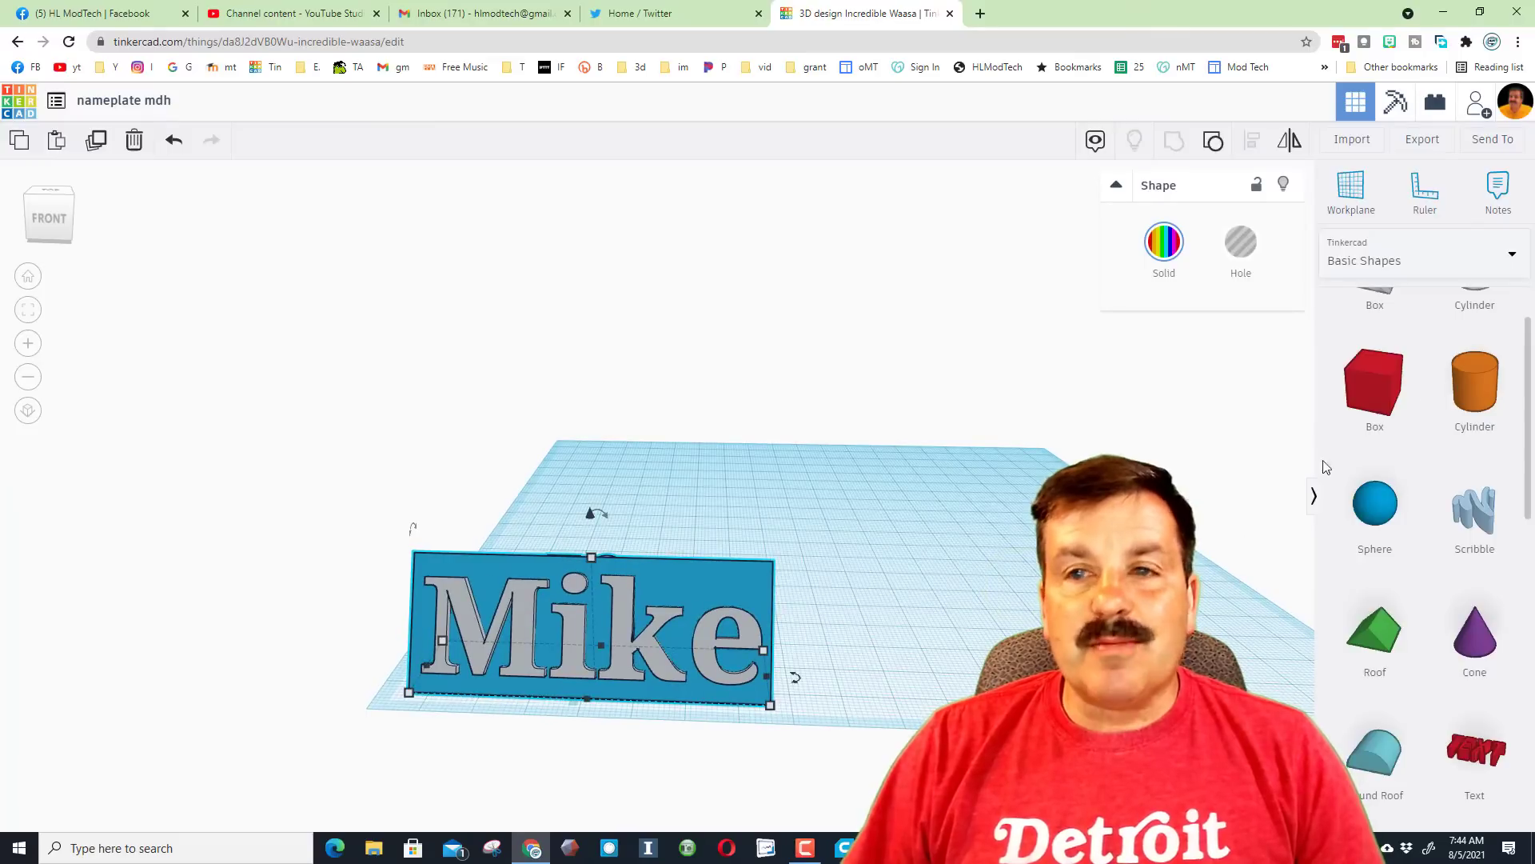
# Switch the shapes panel library from Basic Shapes to Shapes Collection
pyautogui.scroll(1, 1360, 464)
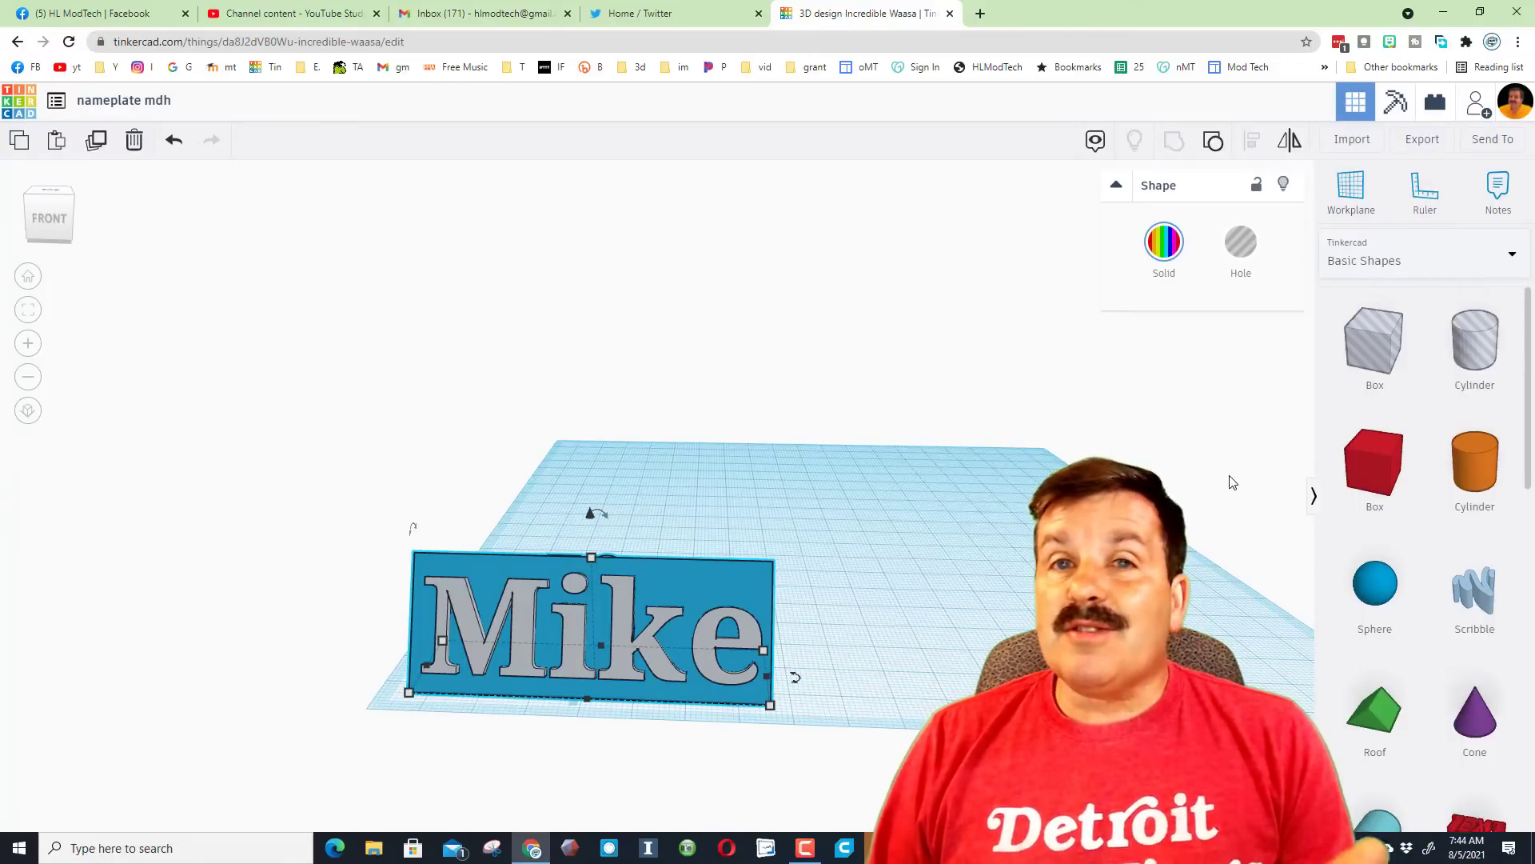
pyautogui.scroll(-1, 1449, 370)
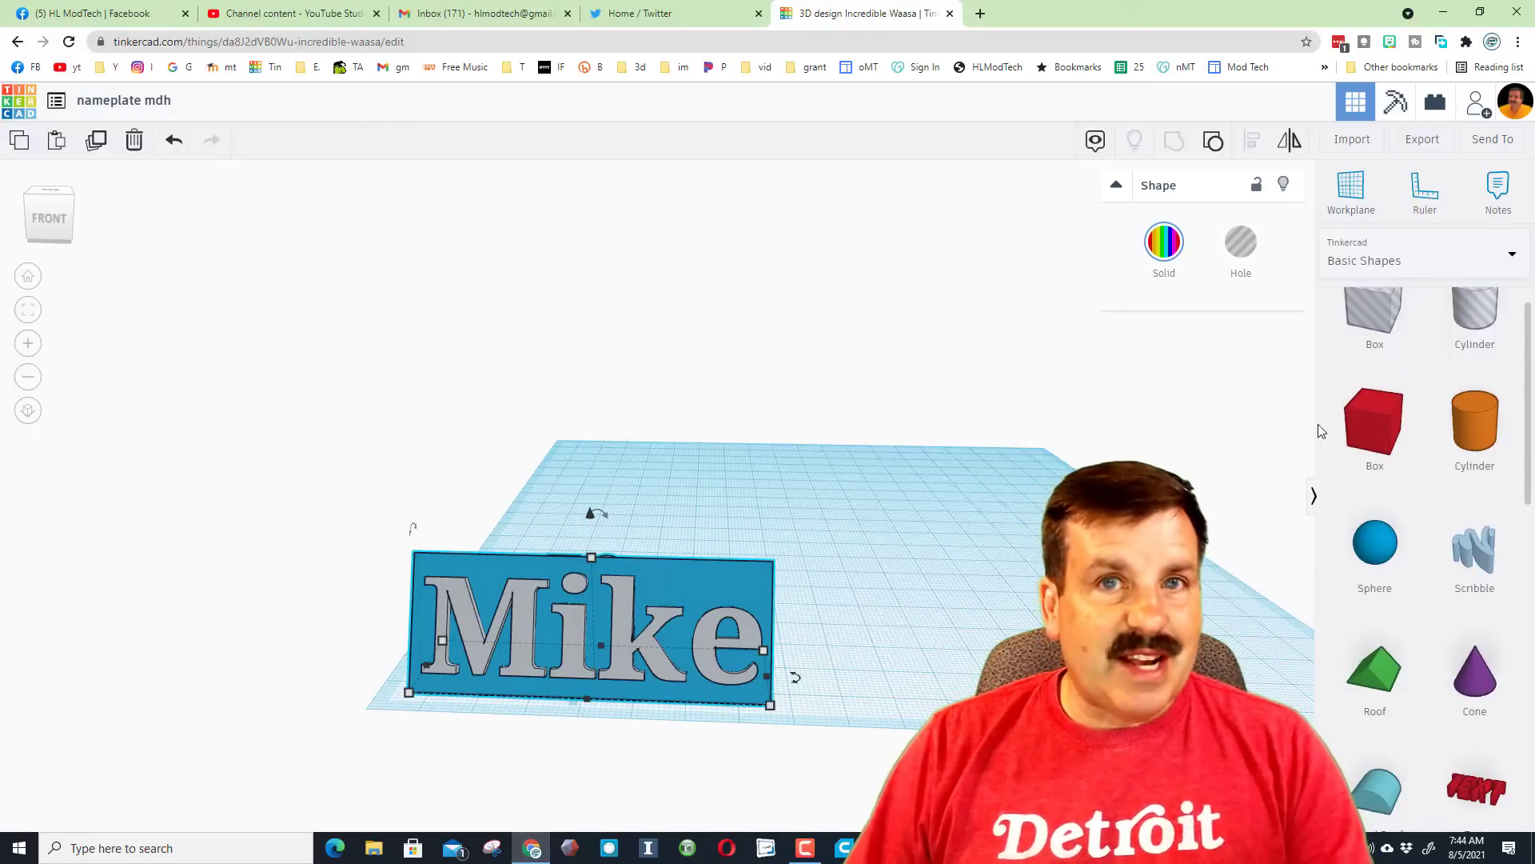
pyautogui.click(1437, 259)
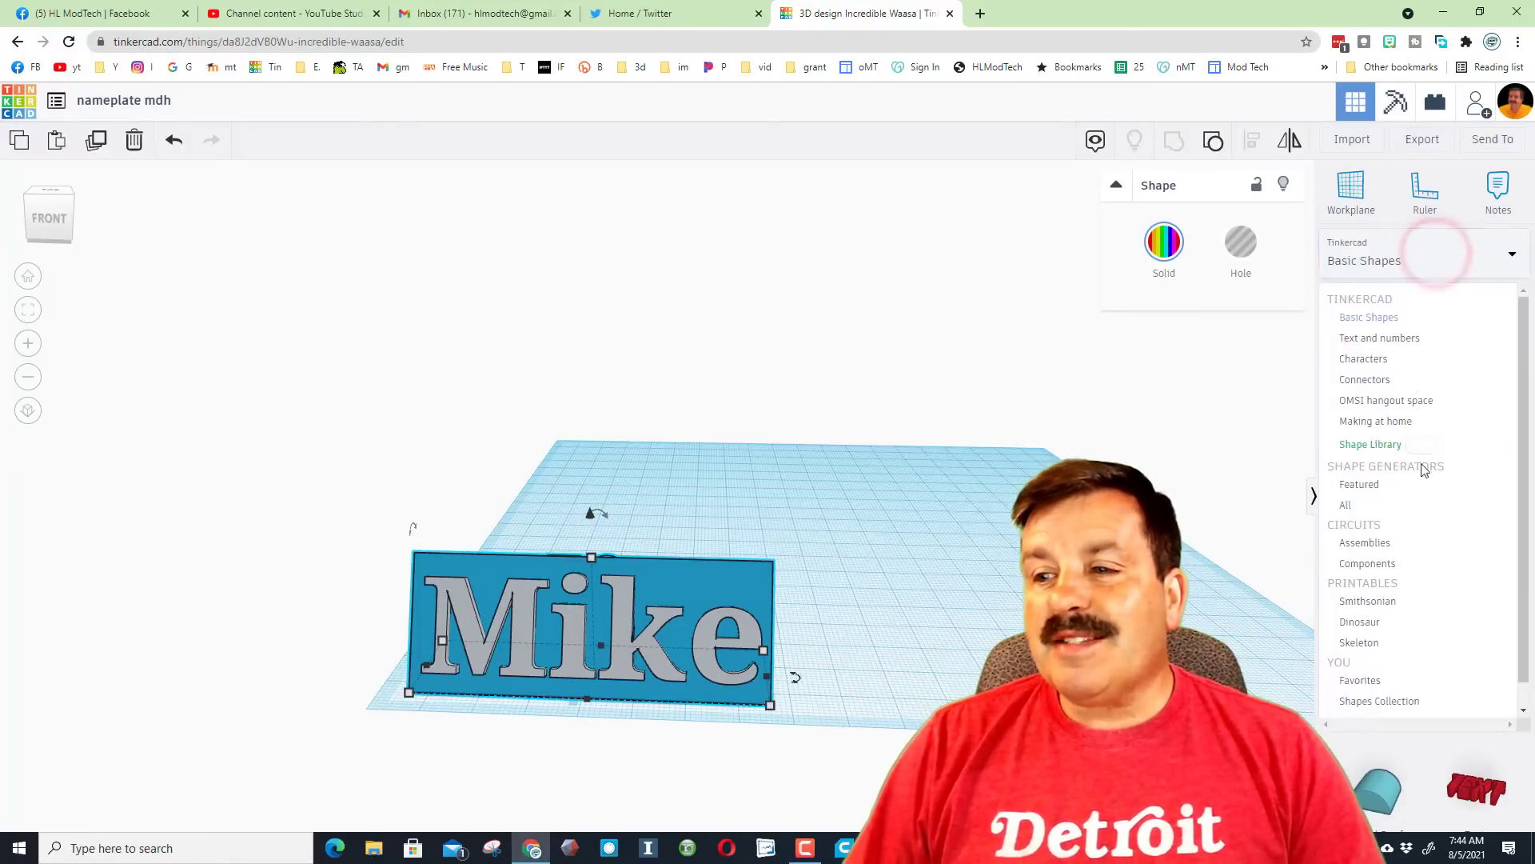
pyautogui.scroll(-1, 1408, 518)
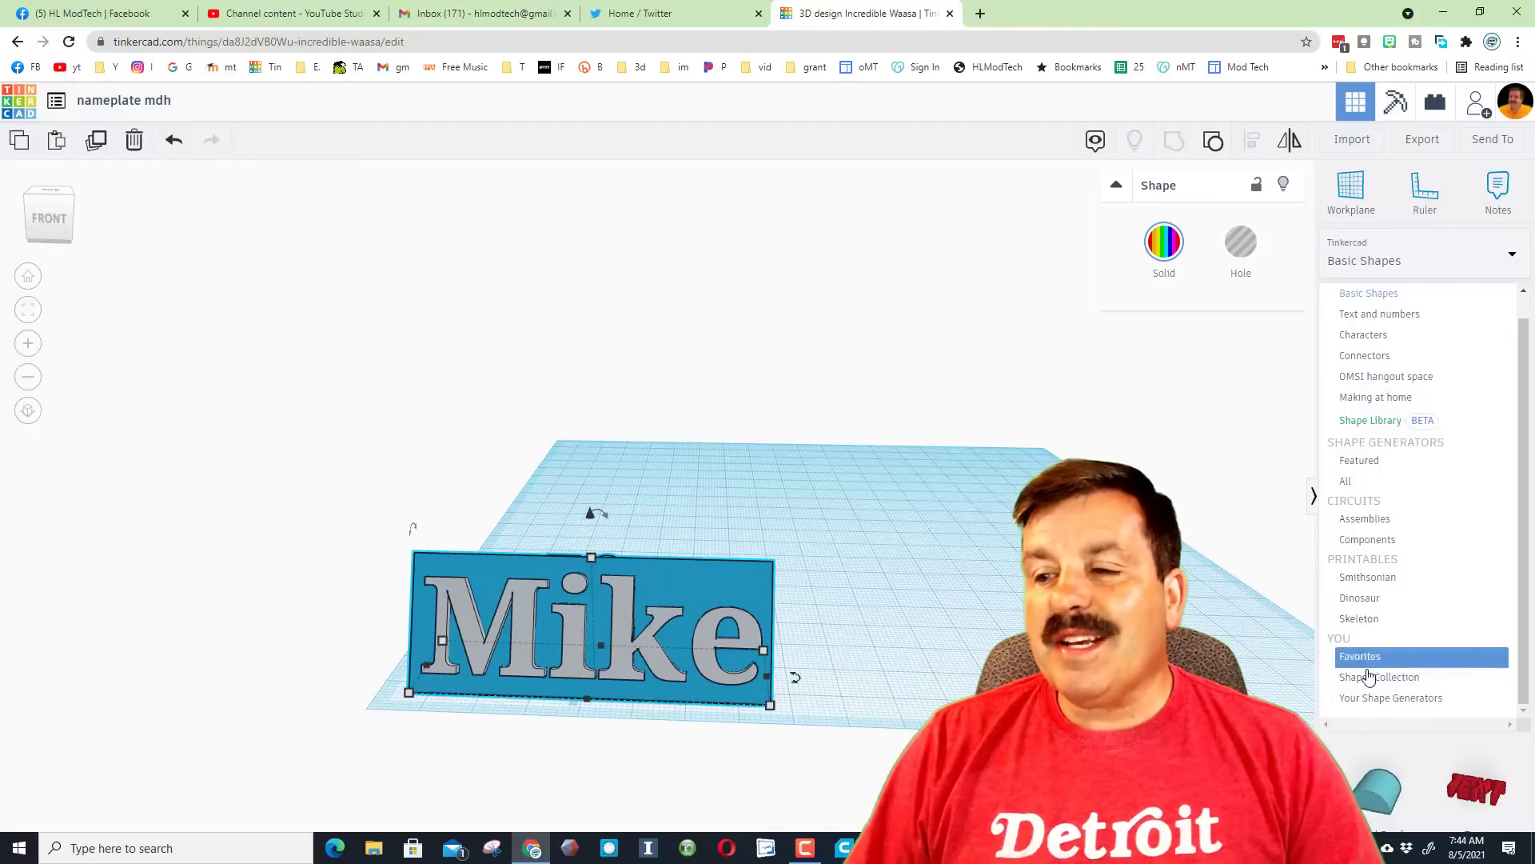
pyautogui.click(1369, 675)
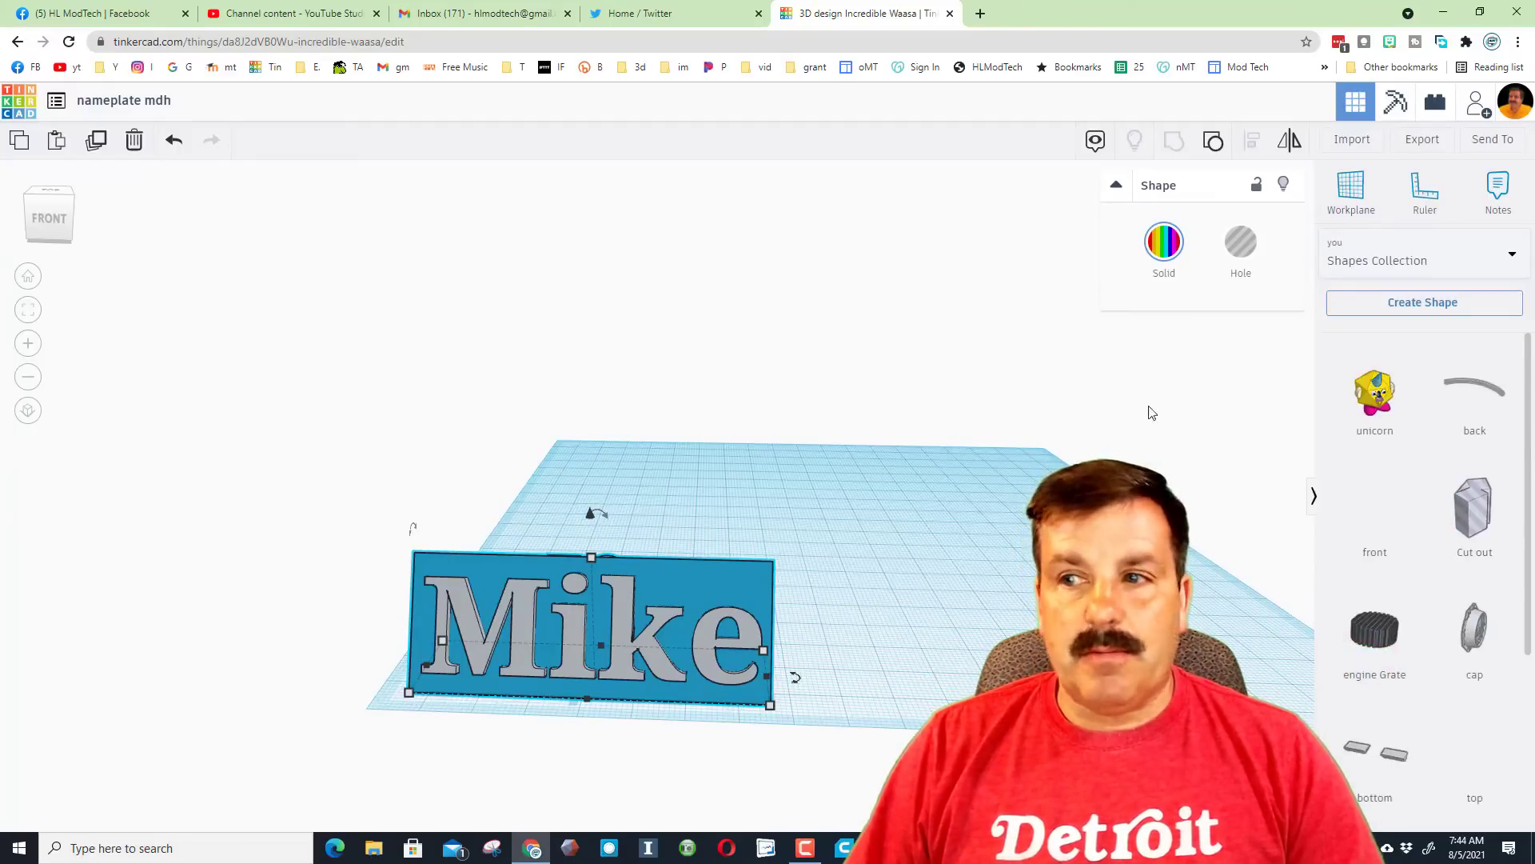
# Create a shape from the grouped nameplate, name it 'name tent', and save it
pyautogui.click(1405, 310)
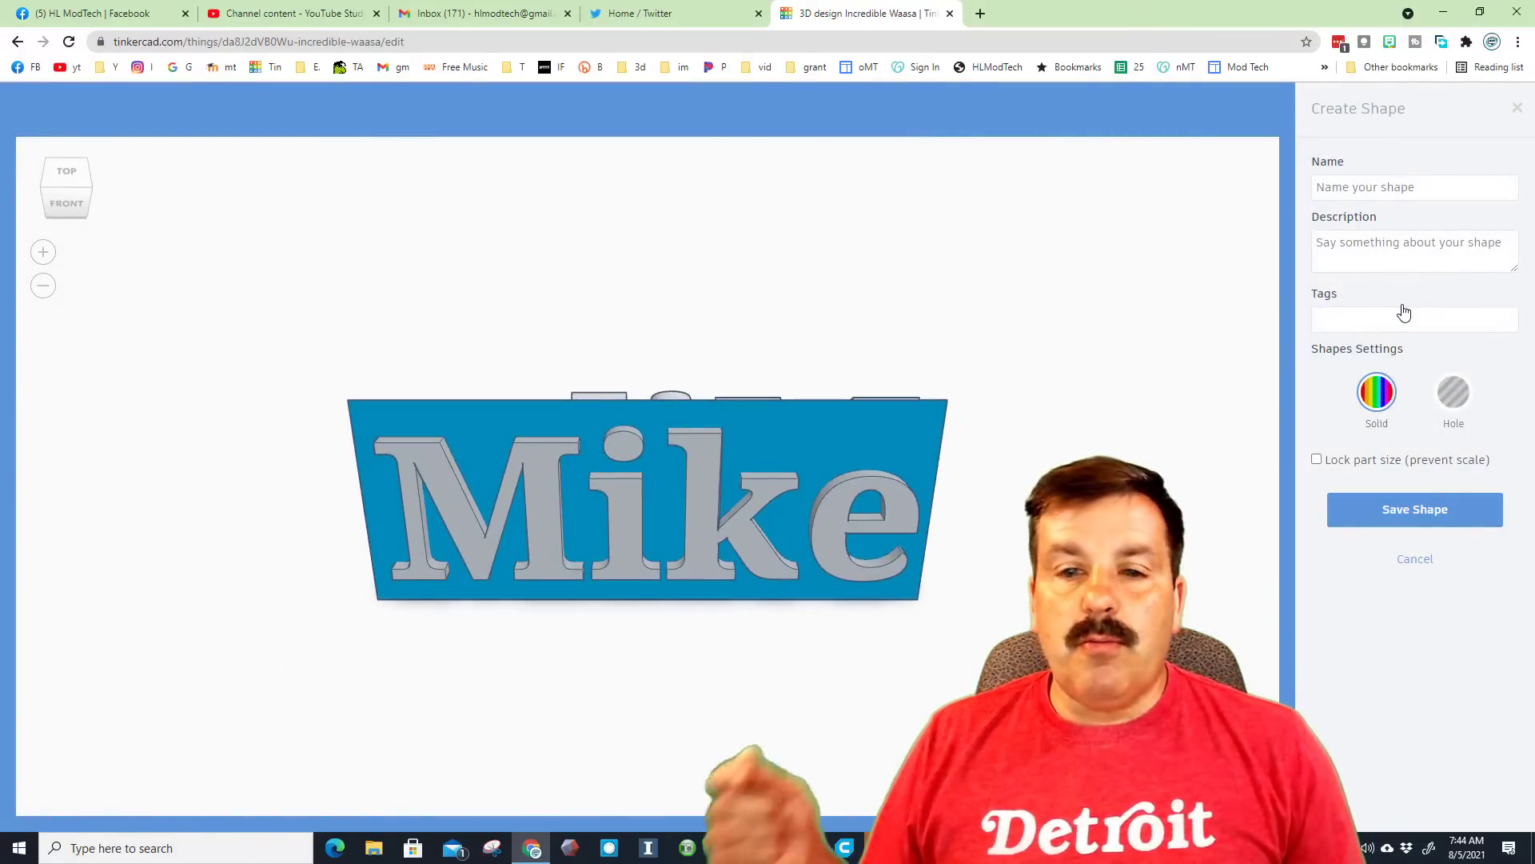
pyautogui.click(1384, 189)
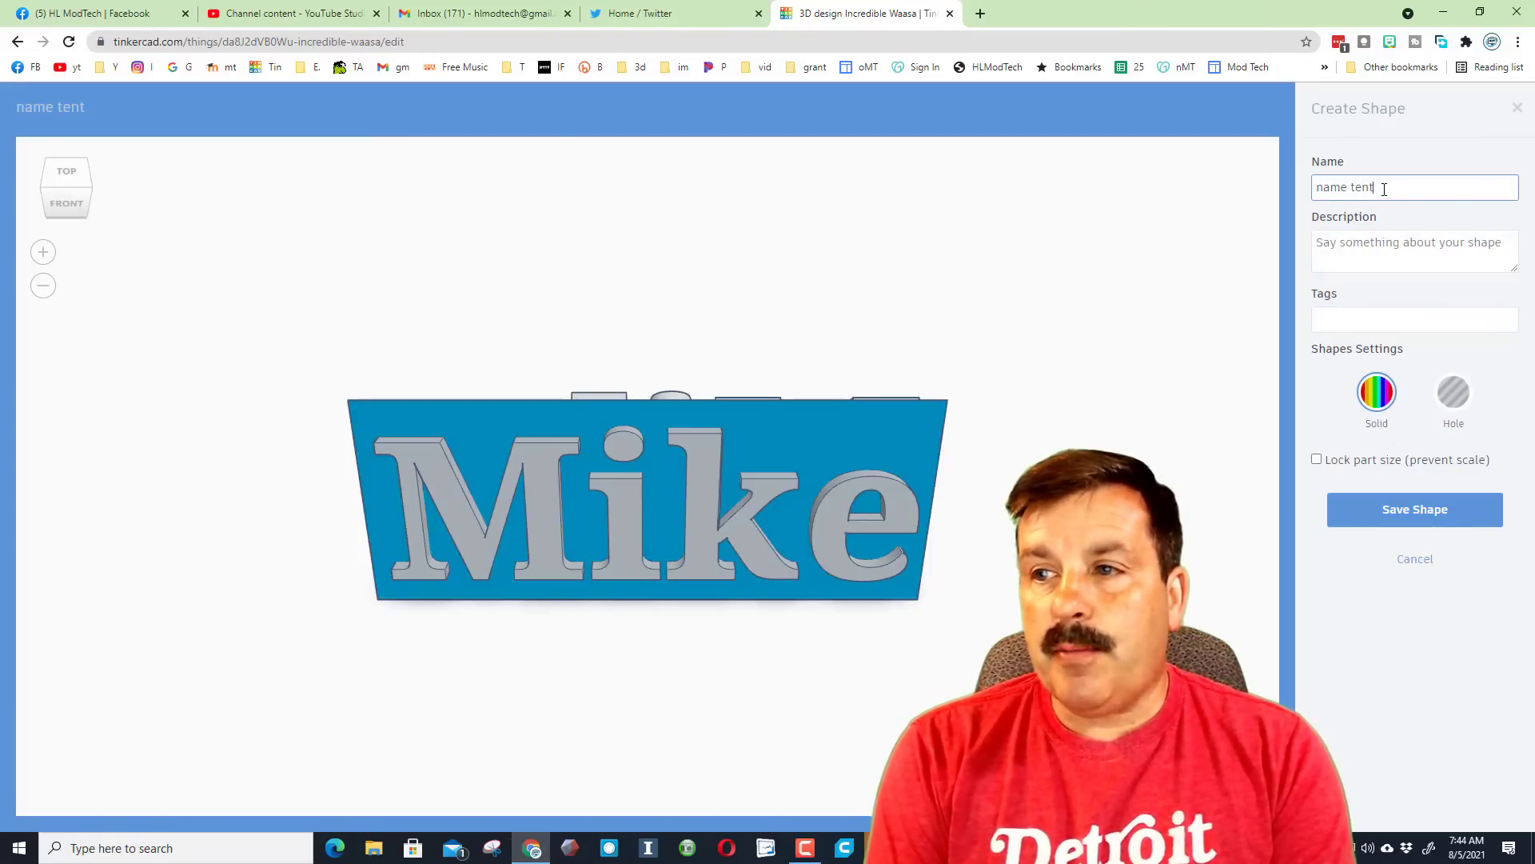
pyautogui.click(1372, 248)
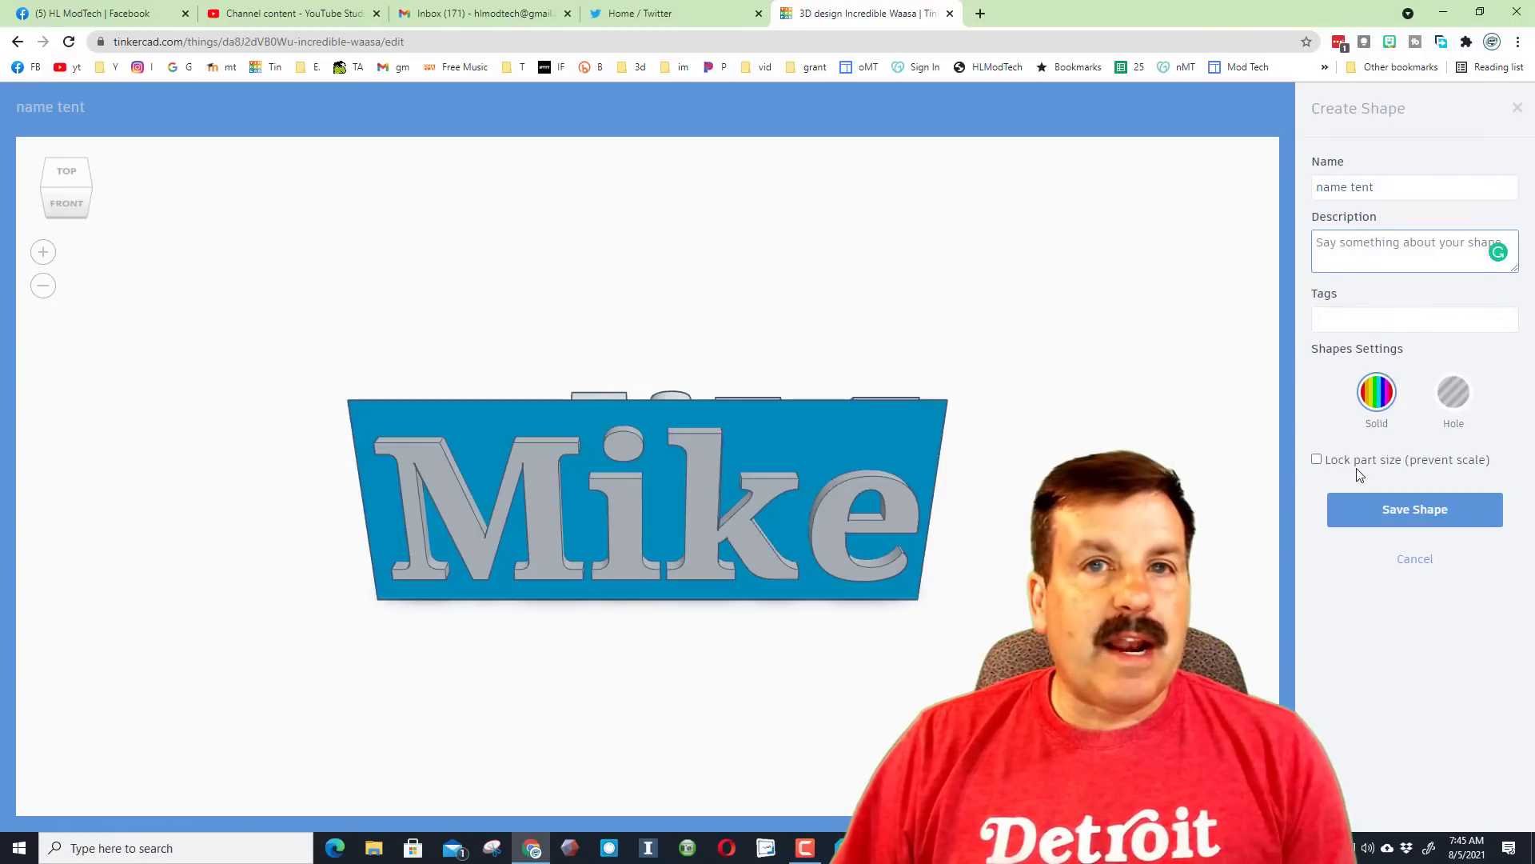
pyautogui.click(1397, 519)
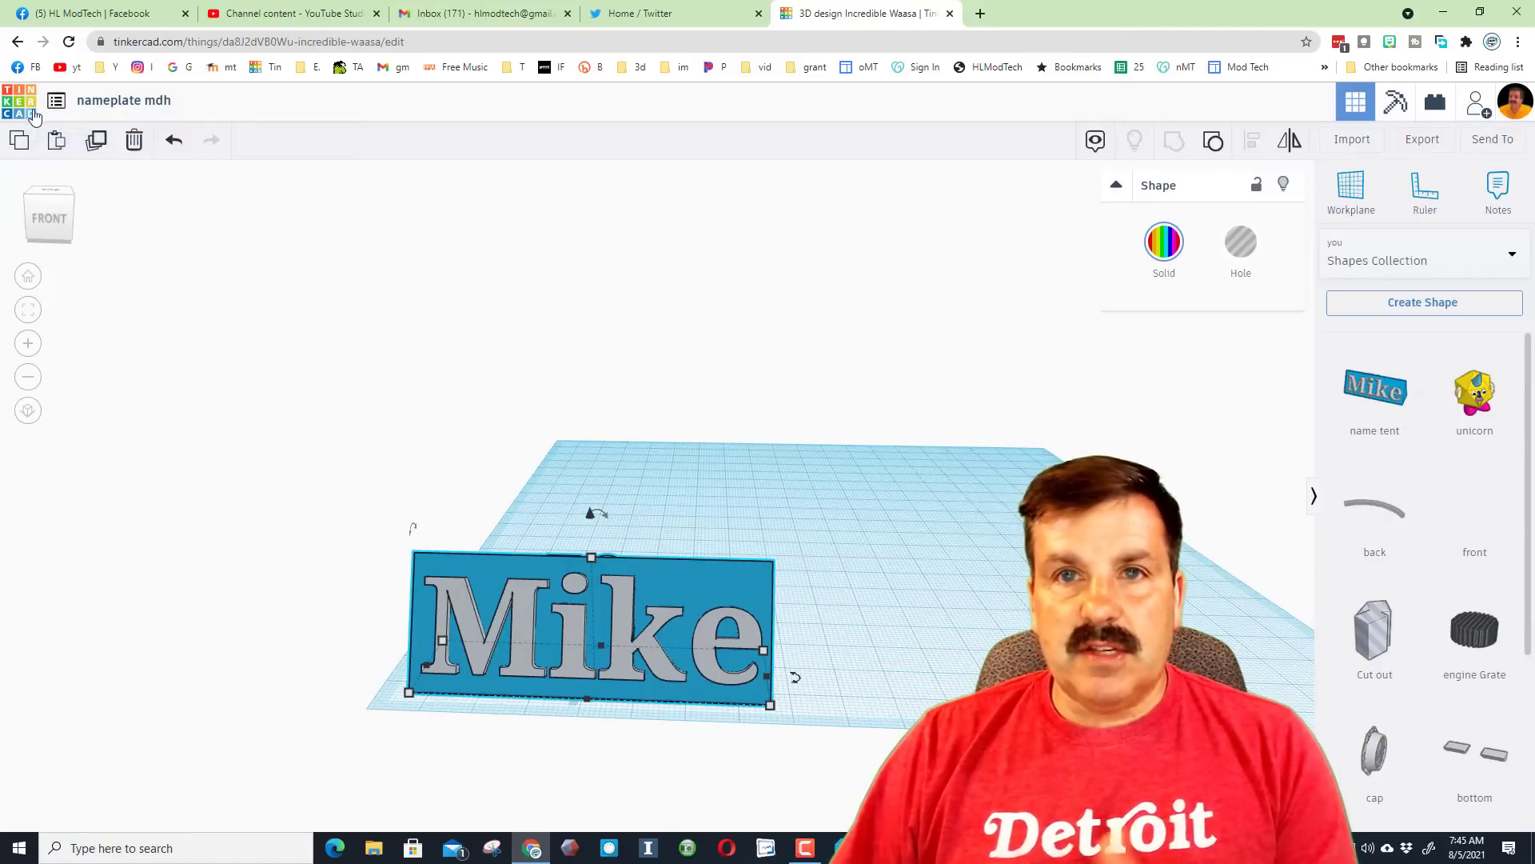
# Start a new design from the dashboard and show the Shapes Collection library
pyautogui.click(23, 113)
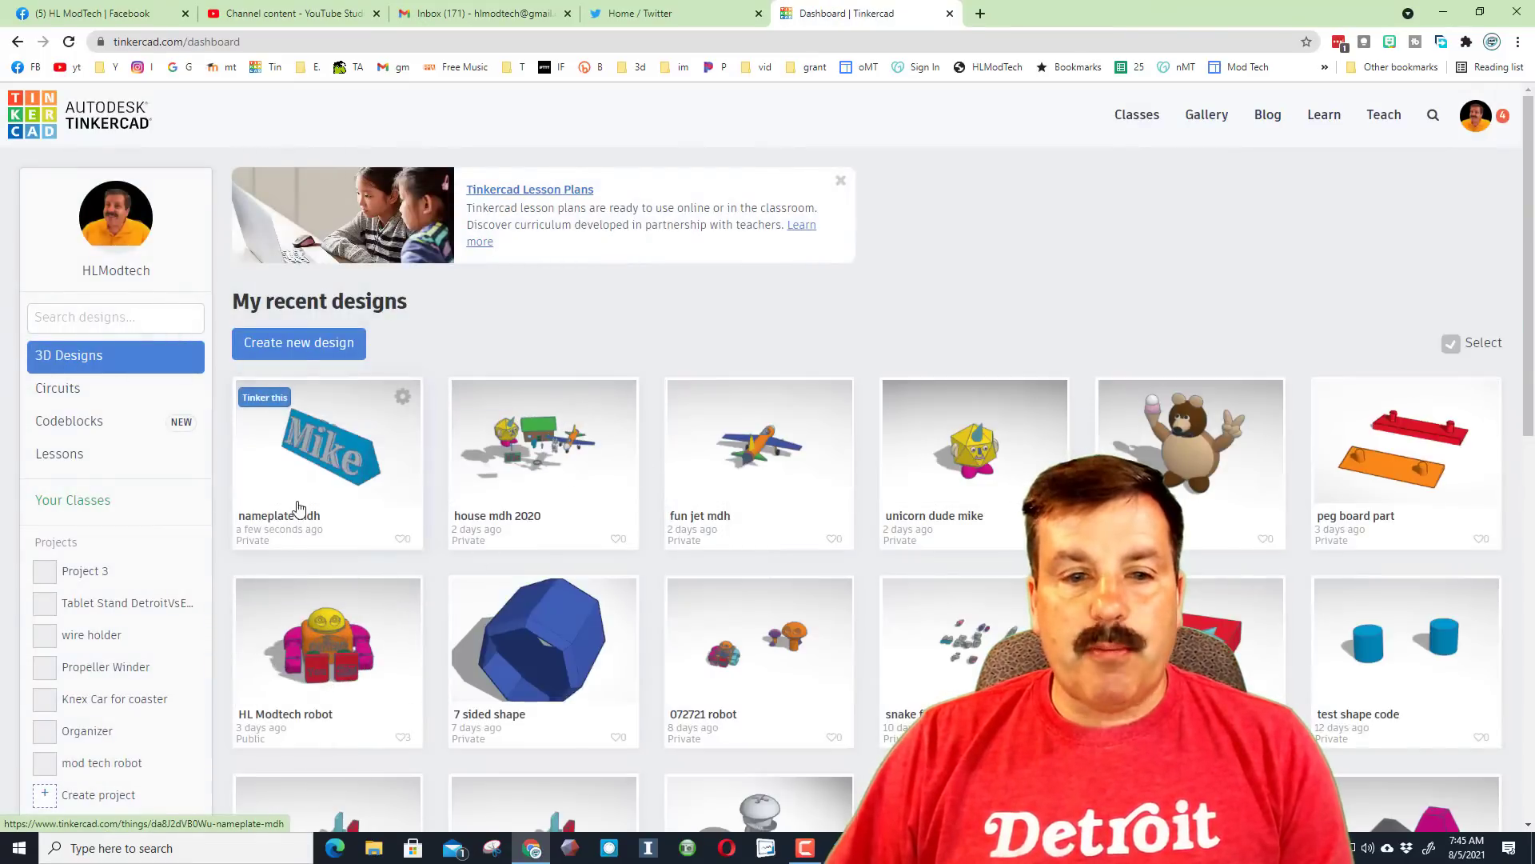
pyautogui.click(306, 344)
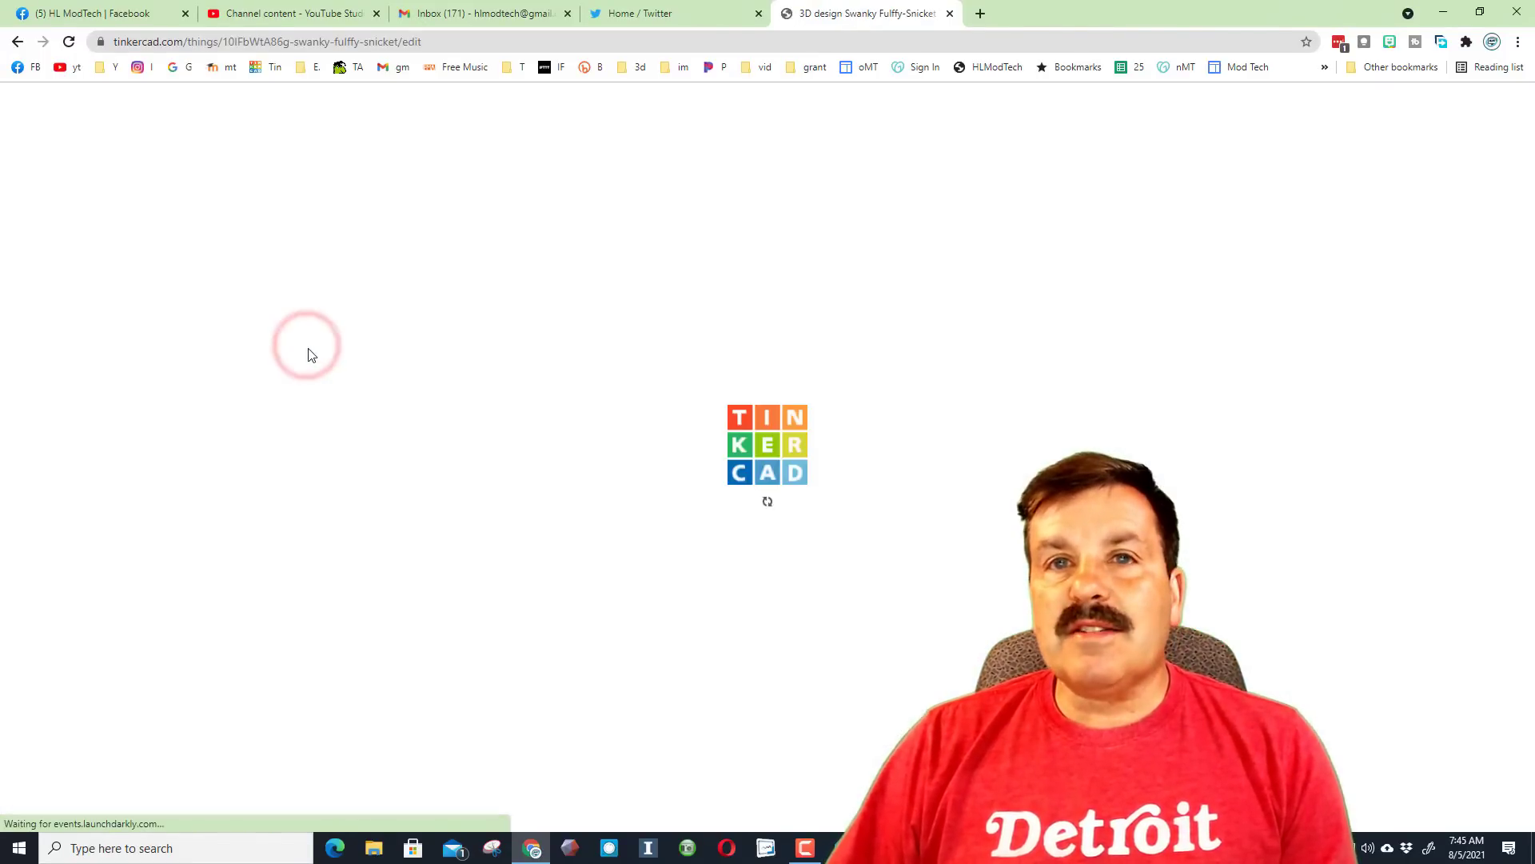
pyautogui.click(1404, 254)
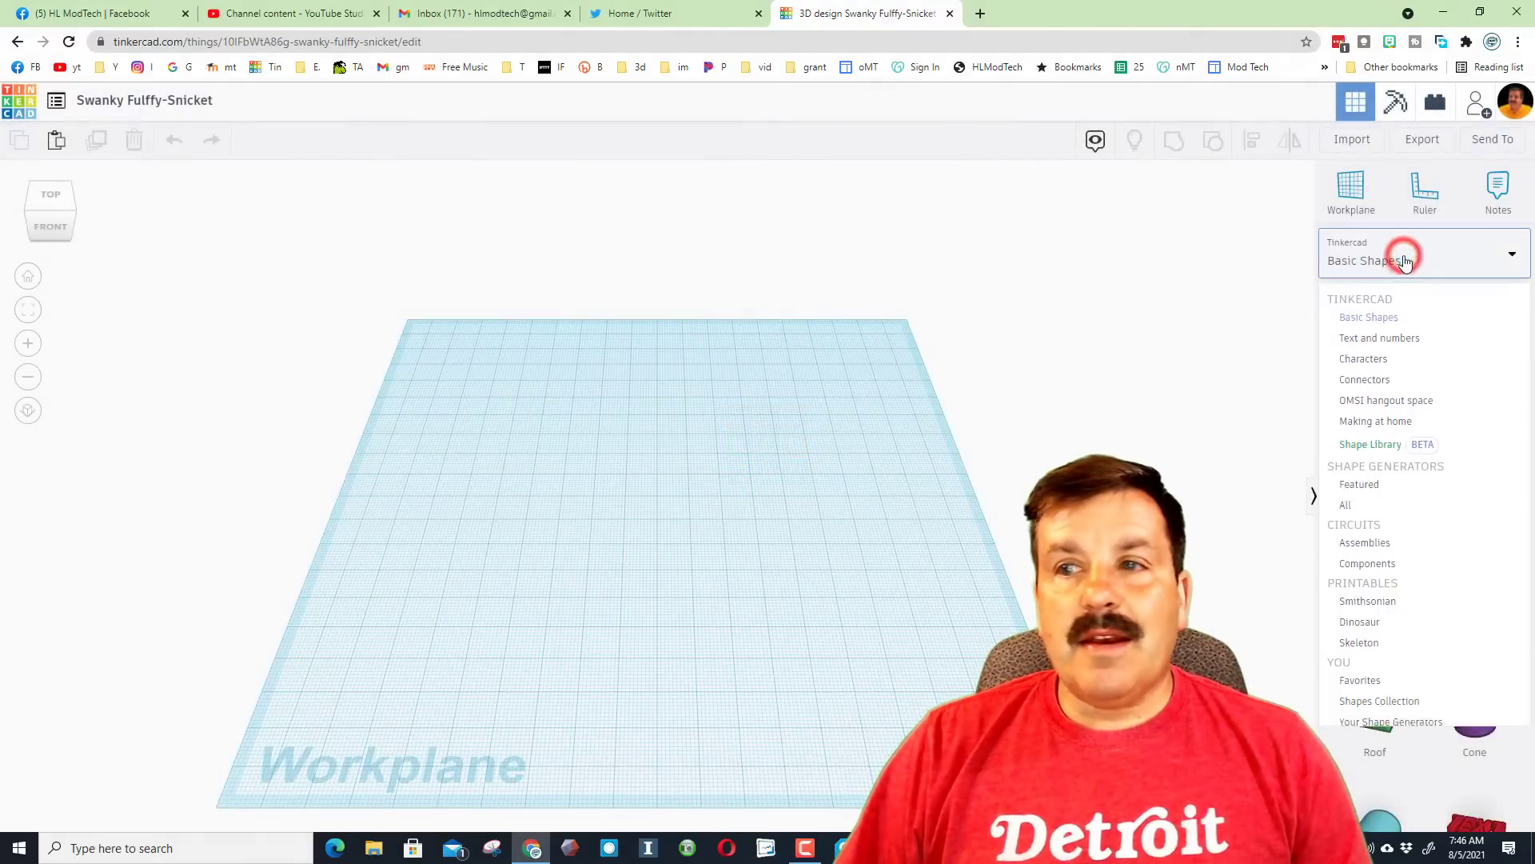
pyautogui.click(1379, 701)
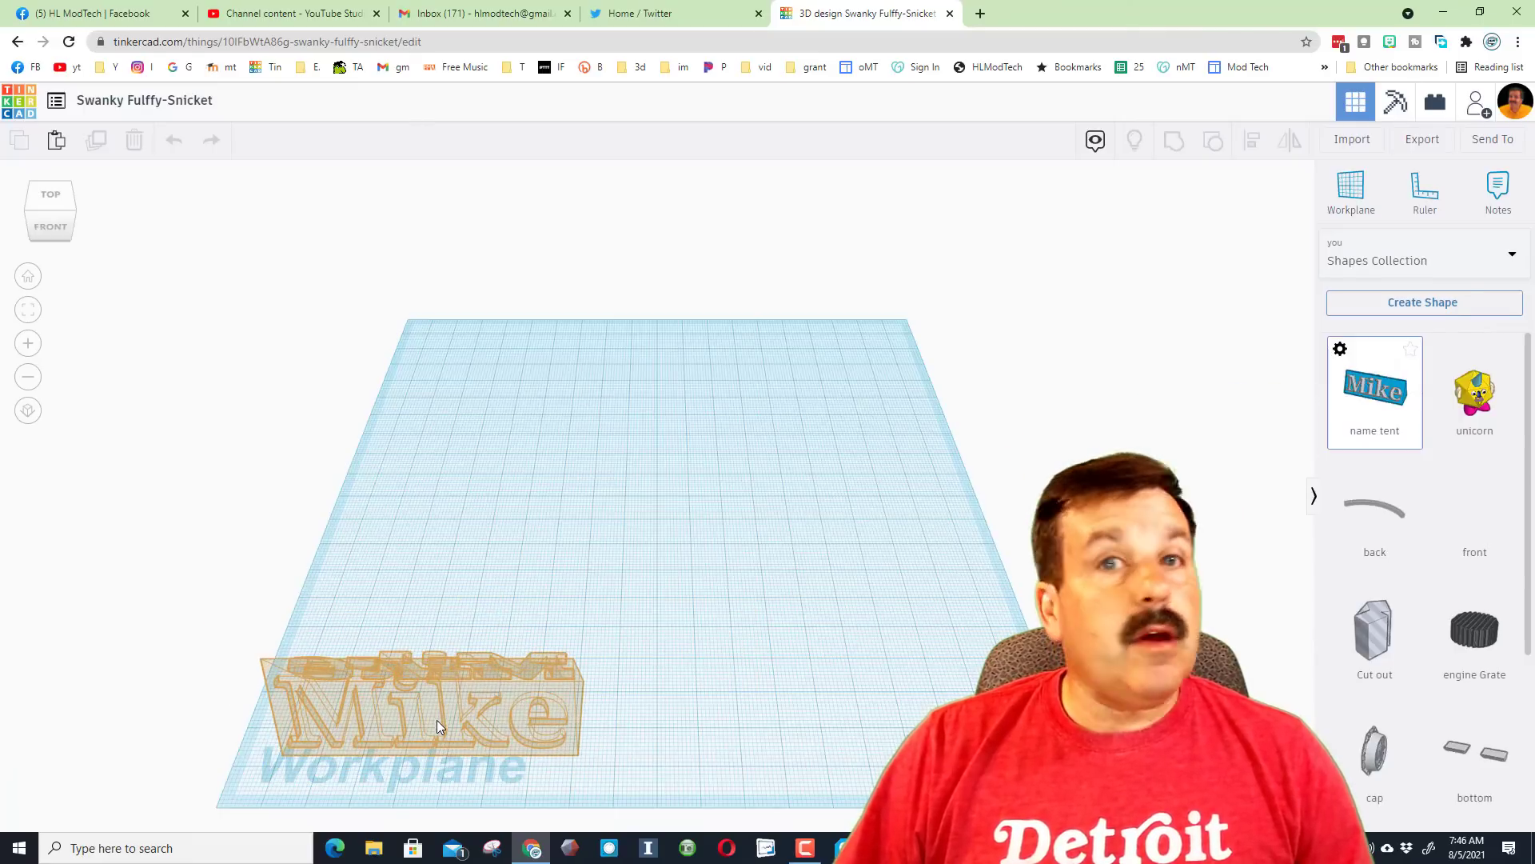
# Place the saved name tent on the workplane and orbit to view it beside the unicorn
pyautogui.click(423, 723)
pyautogui.moveTo(724, 700)
pyautogui.mouseDown(button='right')
pyautogui.moveTo(651, 625)
pyautogui.moveTo(768, 636)
pyautogui.moveTo(544, 528)
pyautogui.mouseUp(button='right')
pyautogui.moveTo(614, 609); pyautogui.dragTo(818, 617, button='right')
pyautogui.click(818, 618)
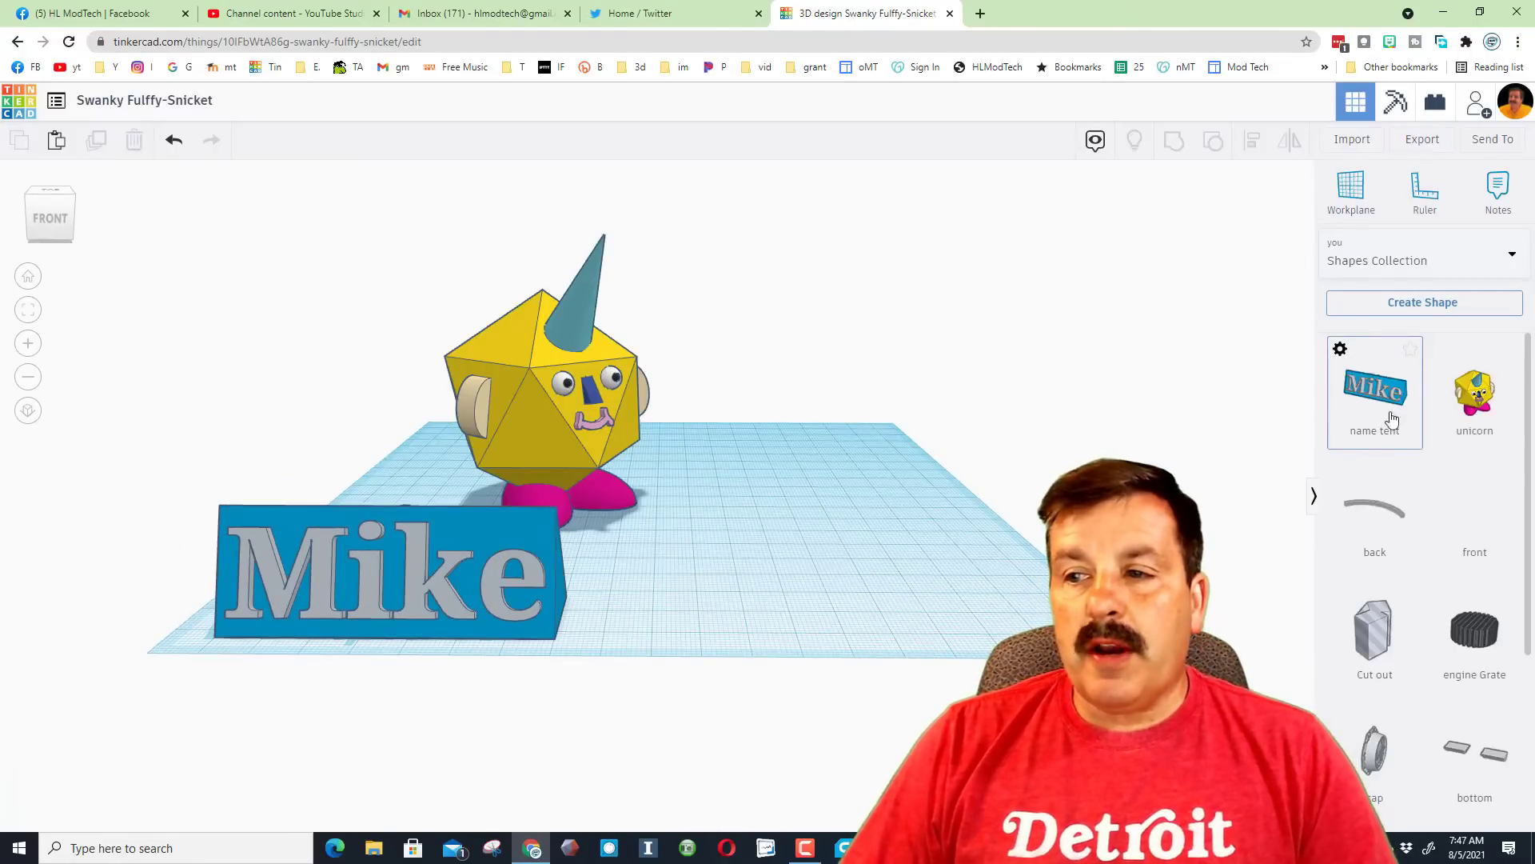
pyautogui.moveTo(911, 408); pyautogui.dragTo(886, 425, button='right')
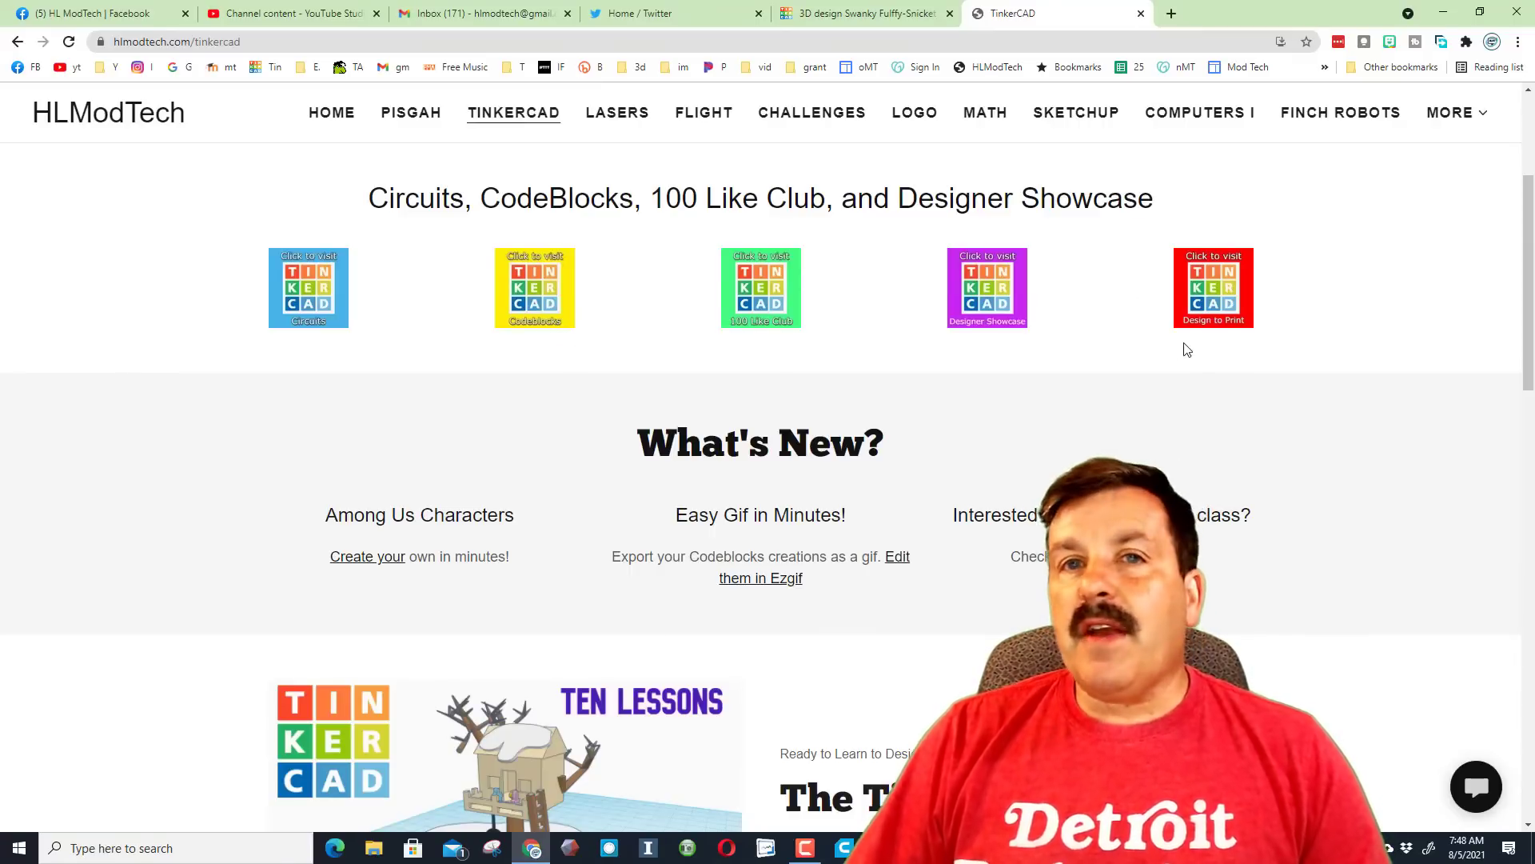
# Open the contact form on the HLModTech Tinkercad page
pyautogui.click(1477, 789)
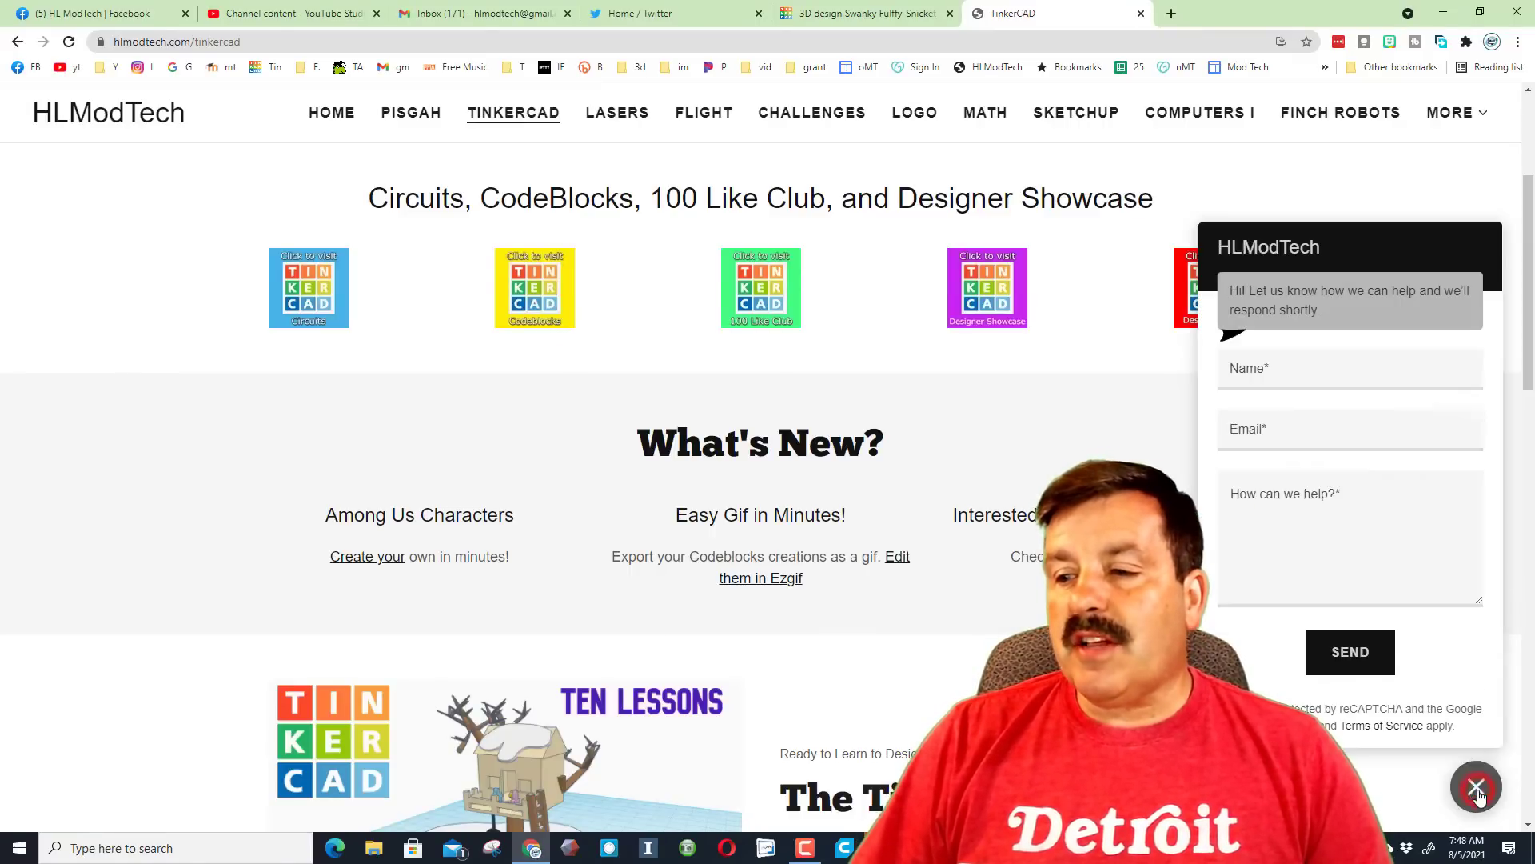